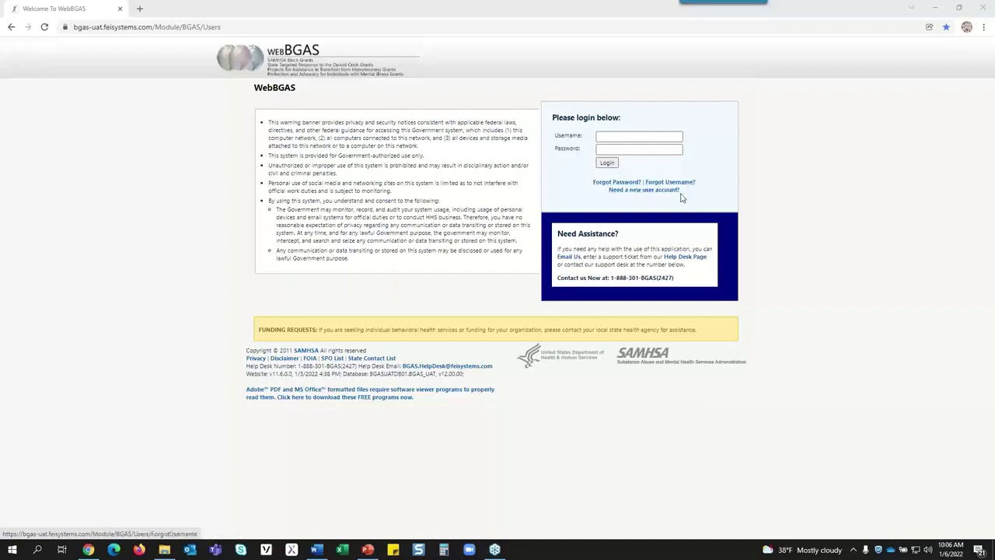
pyautogui.click(634, 191)
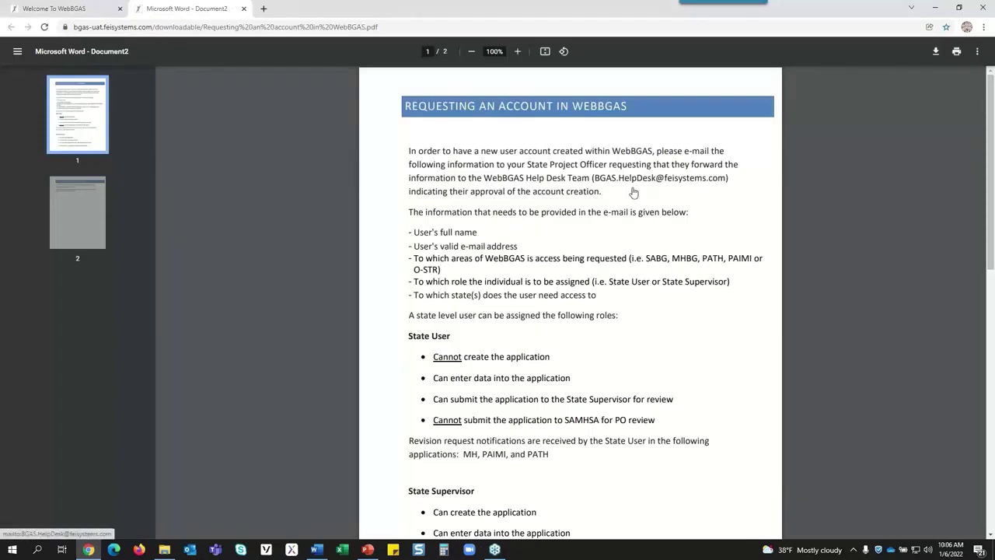
pyautogui.scroll(-3, 634, 192)
pyautogui.scroll(-3, 634, 192)
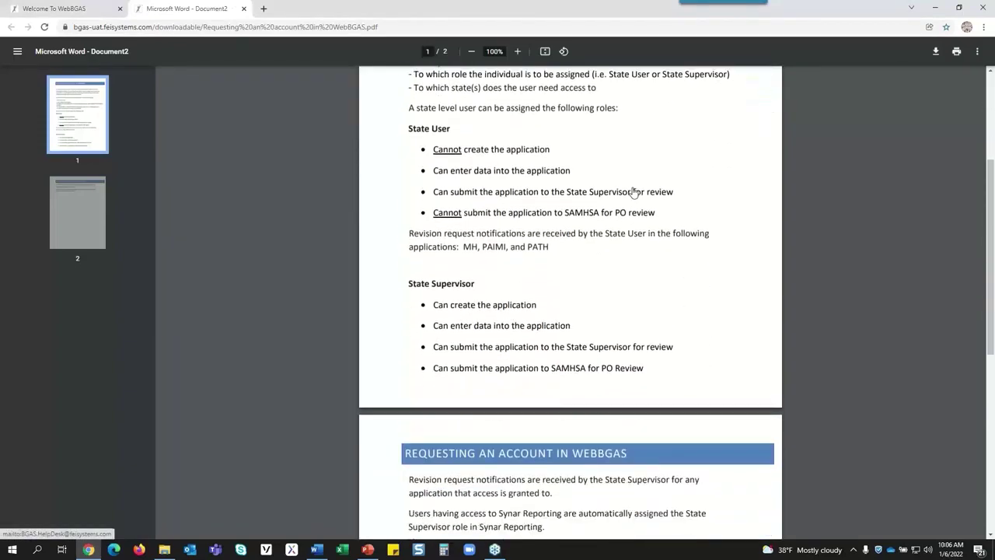
pyautogui.scroll(-4, 633, 192)
pyautogui.scroll(10, 634, 192)
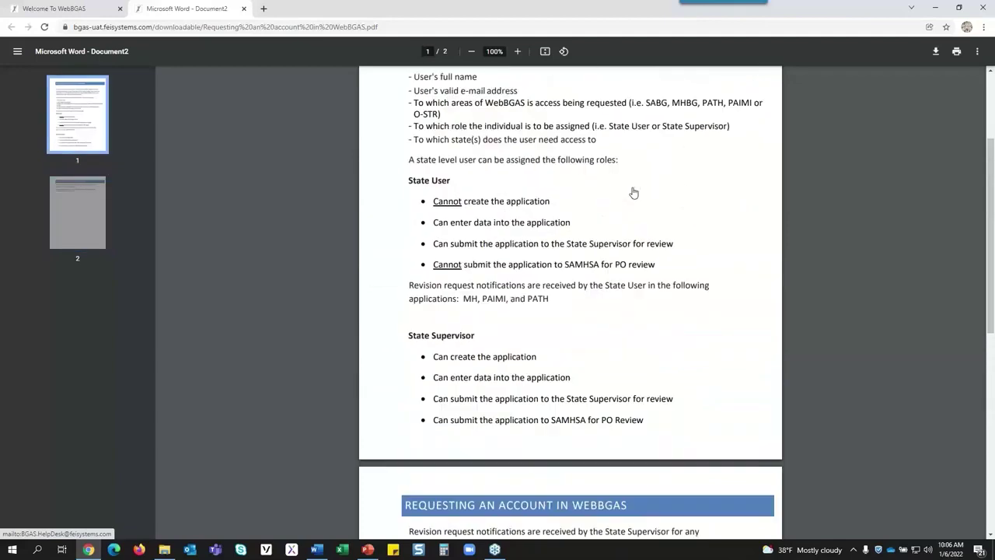
pyautogui.click(243, 9)
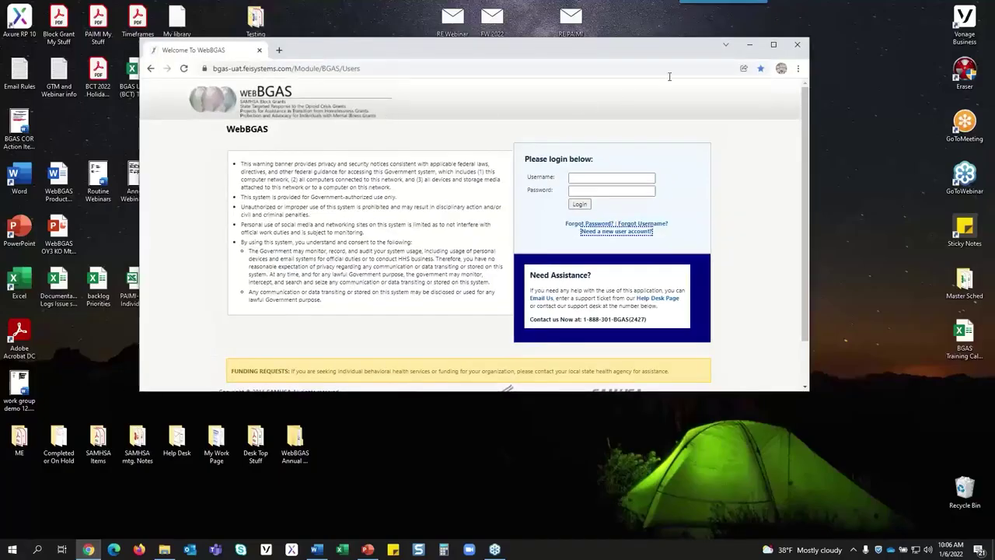
# Maximize the browser and make a first login attempt with the account's username and password
pyautogui.click(773, 45)
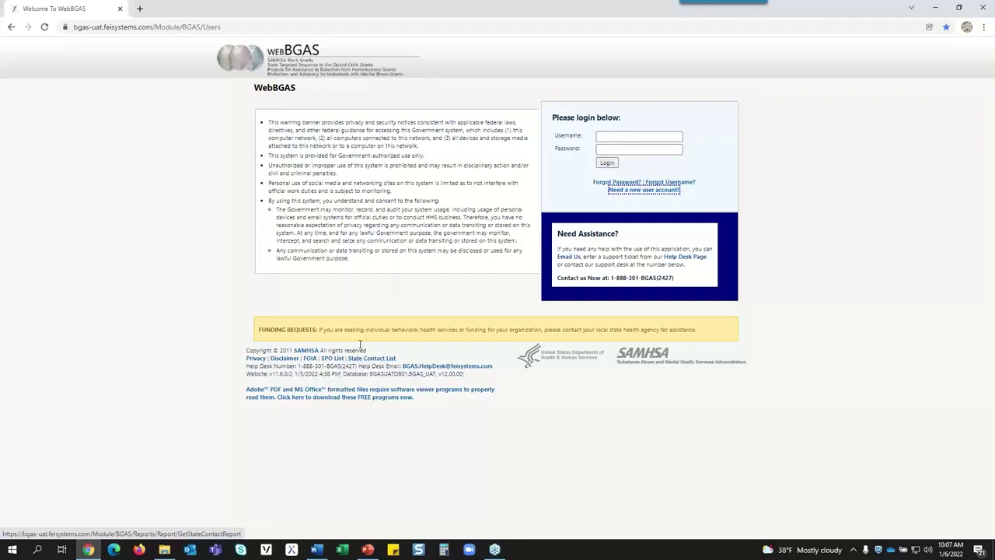
pyautogui.click(639, 138)
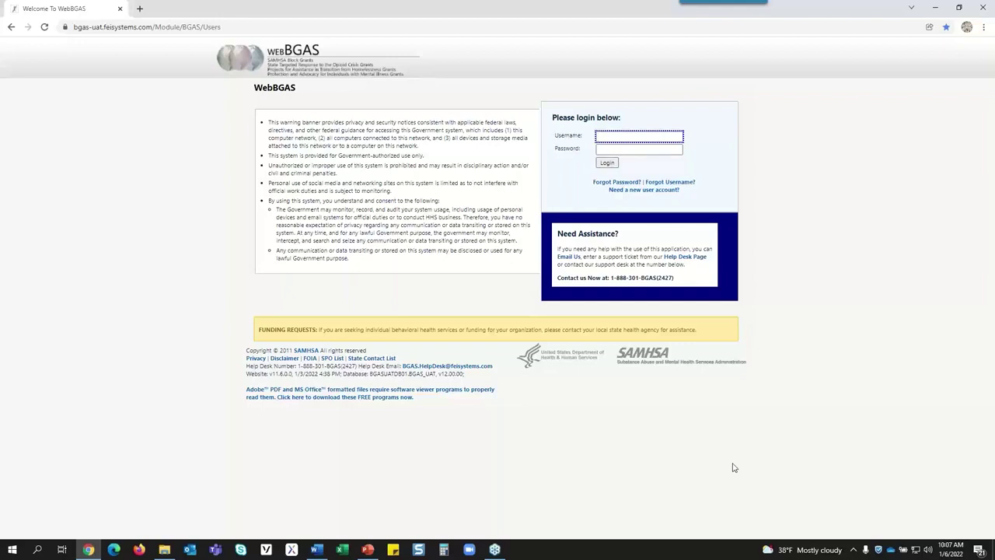
pyautogui.write('palmi.spc')
pyautogui.press('Tab')
pyautogui.write('*****')
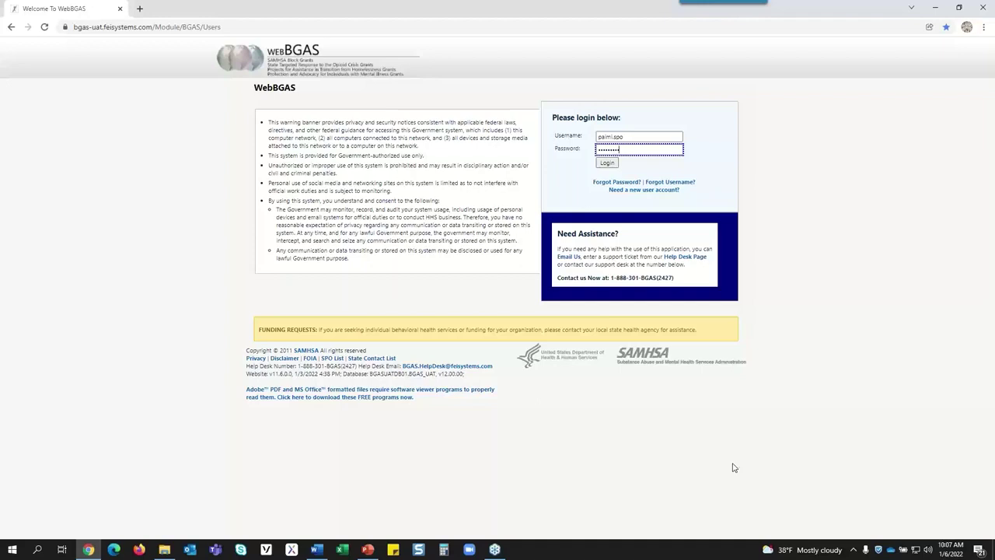
pyautogui.write('*')
pyautogui.click(606, 162)
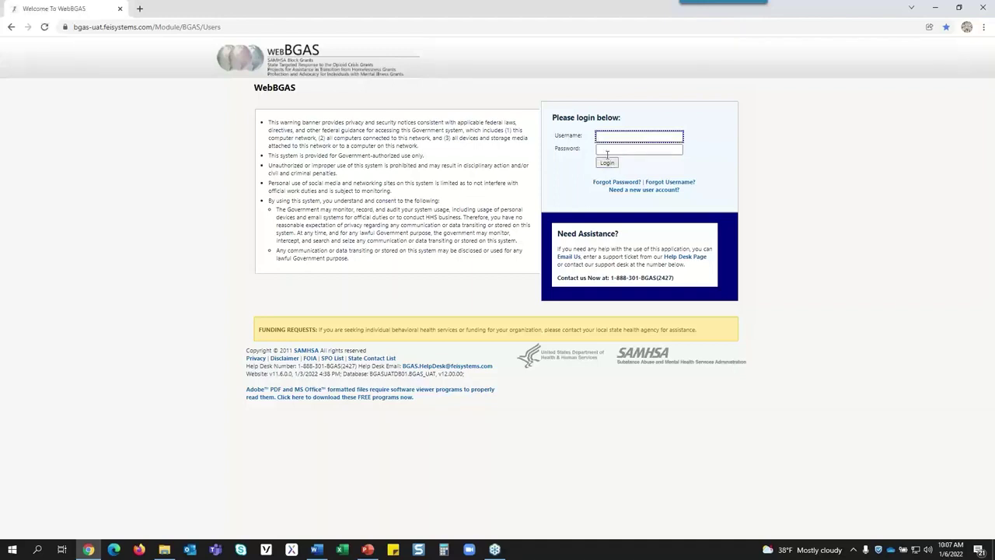
# Retry the login with the corrected username and the account password
pyautogui.write('palmu')
pyautogui.write('so')
pyautogui.press('Tab')
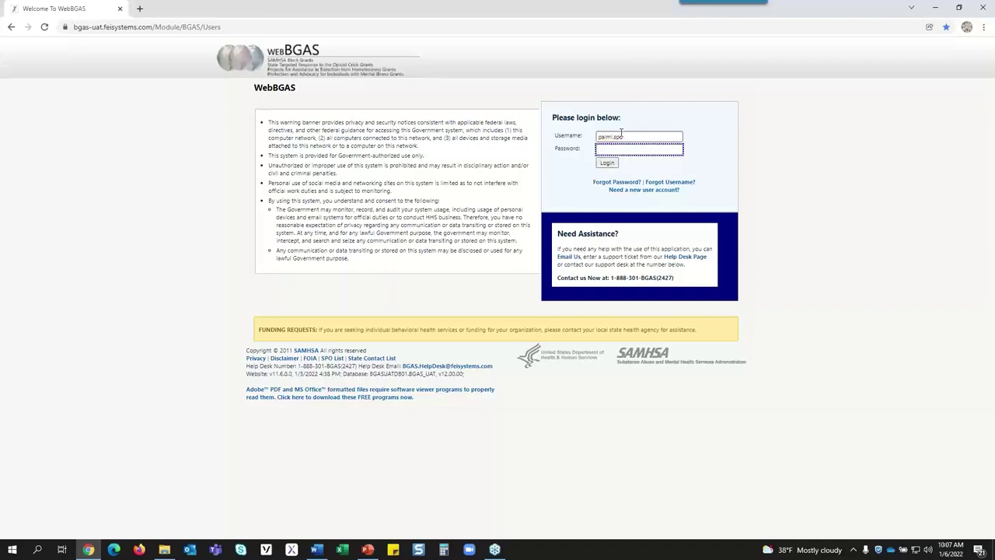
pyautogui.write('password')
pyautogui.click(607, 162)
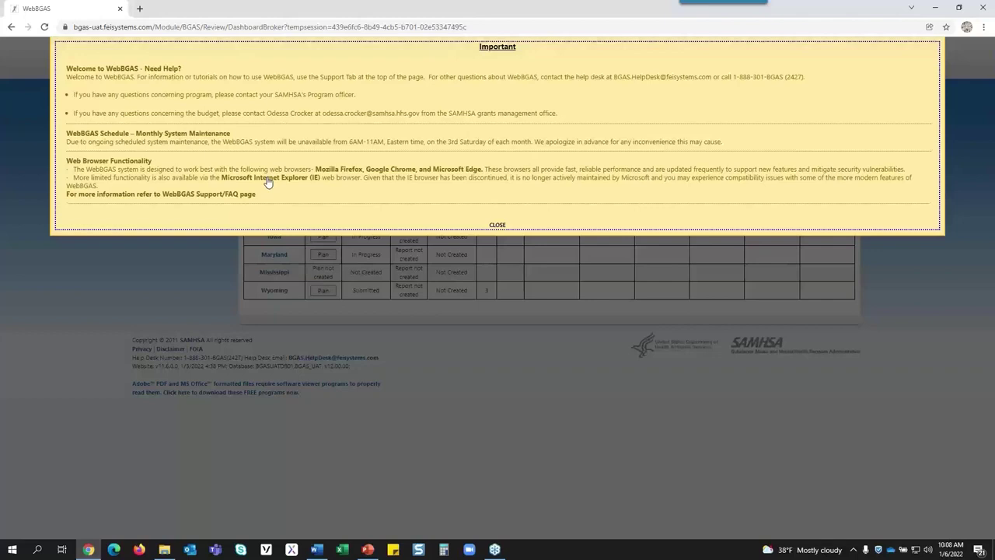
# Close the yellow Important notice to reveal the 2022 PAIMI Application Dashboard
pyautogui.click(404, 210)
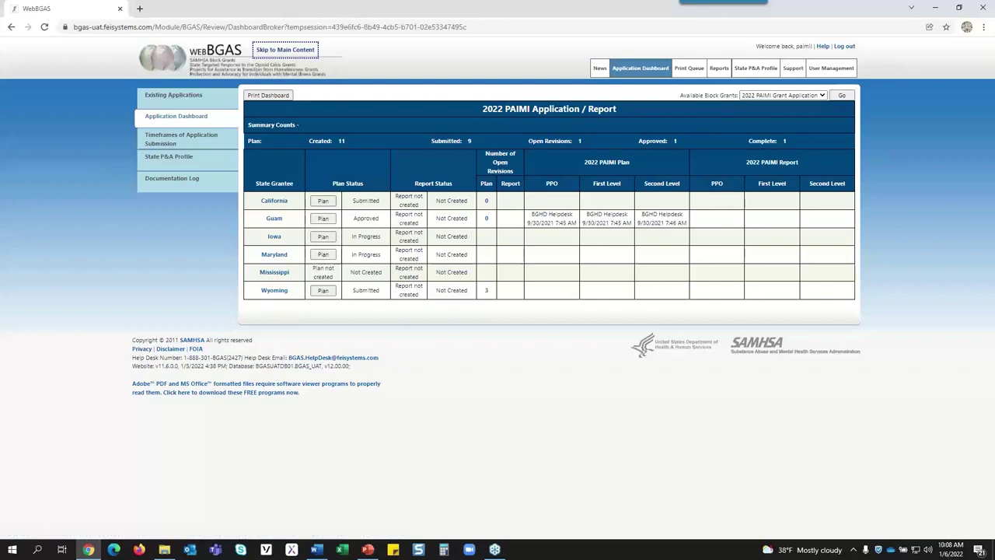
pyautogui.hotkey('alt', 'Tab')
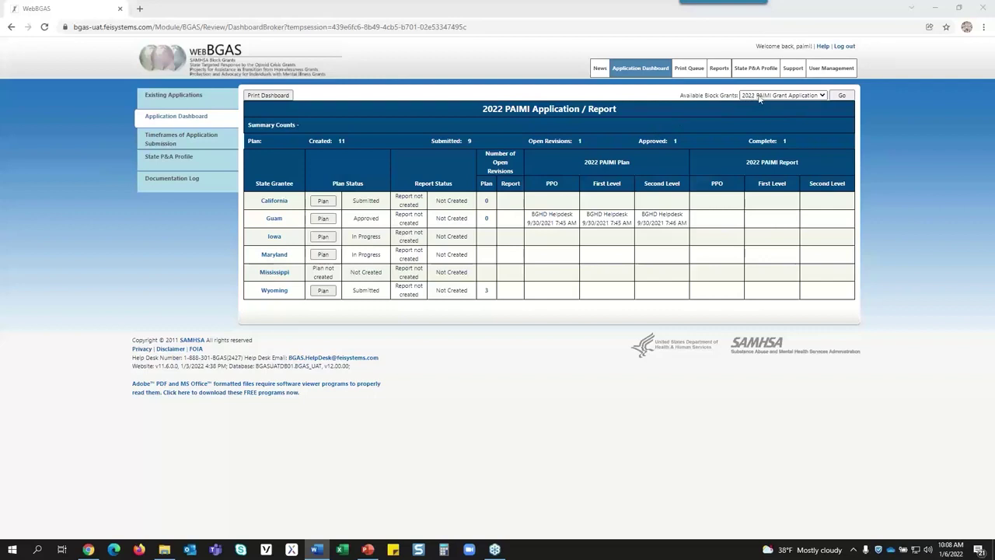
# Load the dashboard for the 2021 PAIMI Grant Application from the Available Block Grants list
pyautogui.click(822, 95)
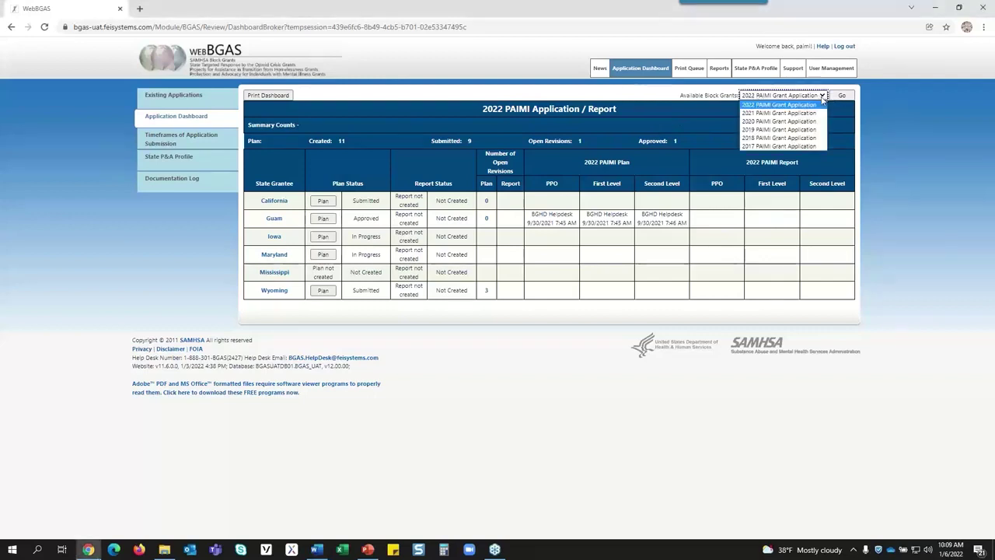
pyautogui.click(807, 113)
pyautogui.click(842, 96)
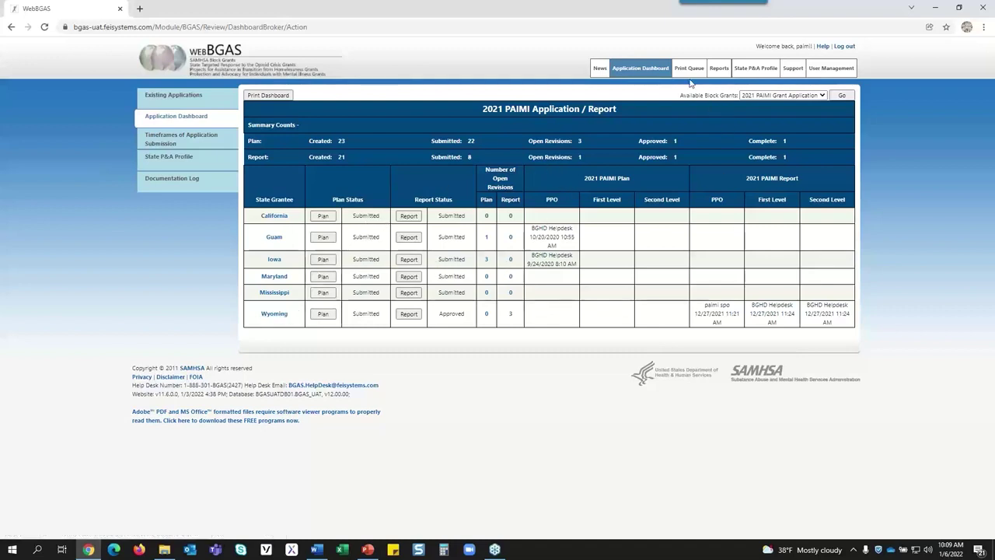
pyautogui.click(795, 71)
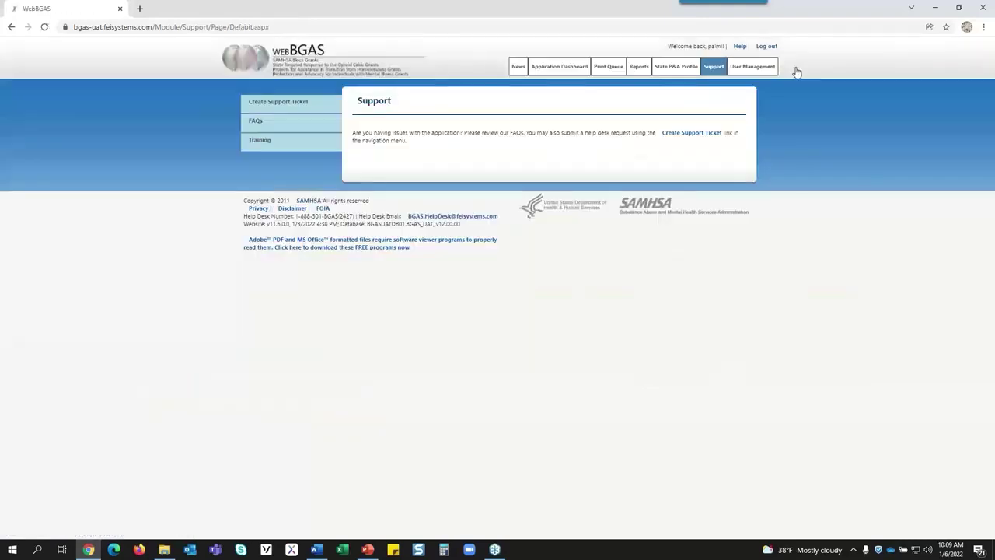
# Open the Support Training page listing recorded webinars, navigation manuals and application tutorials
pyautogui.click(261, 141)
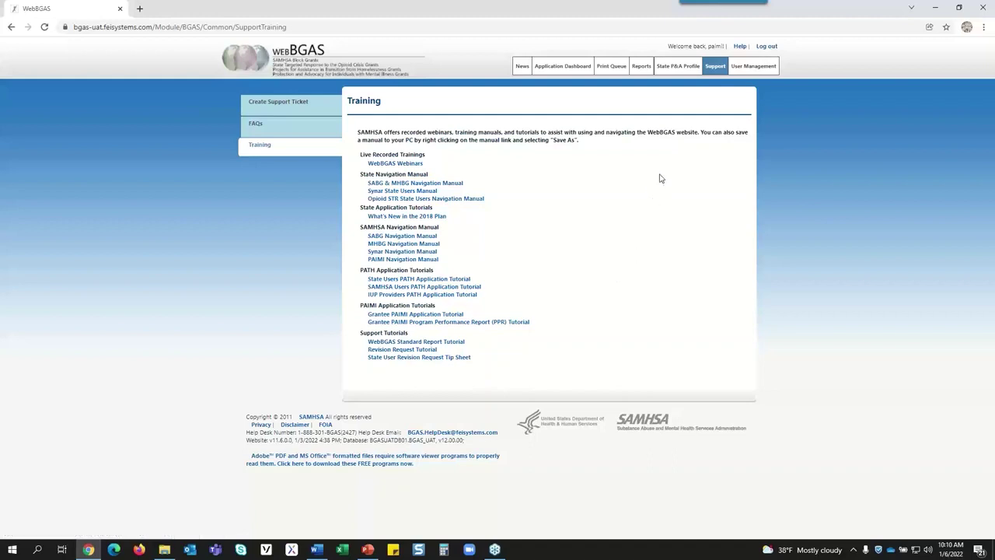
pyautogui.click(667, 68)
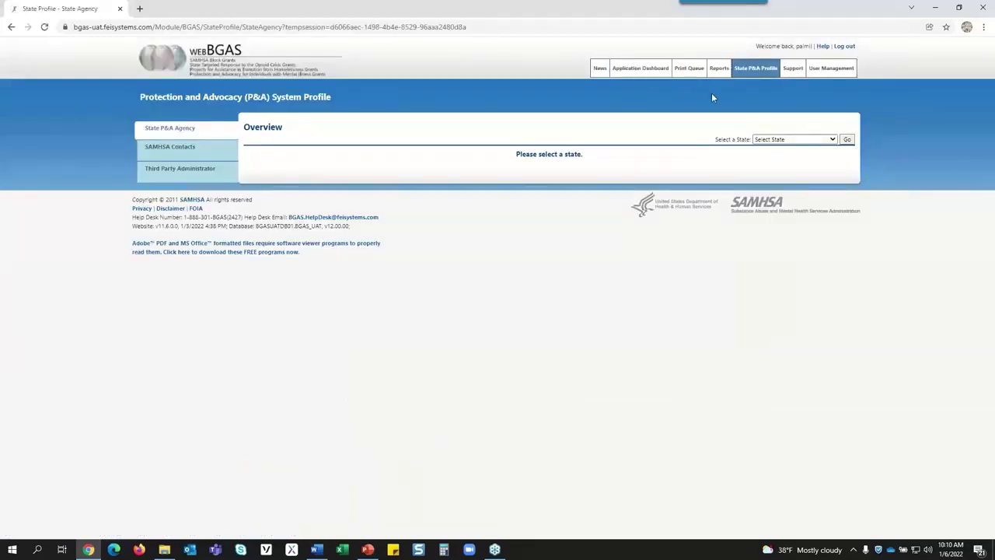
# Load Wyoming's P&A System Profile and view its SAMHSA Contacts with the PAIMI Program Officer
pyautogui.click(831, 143)
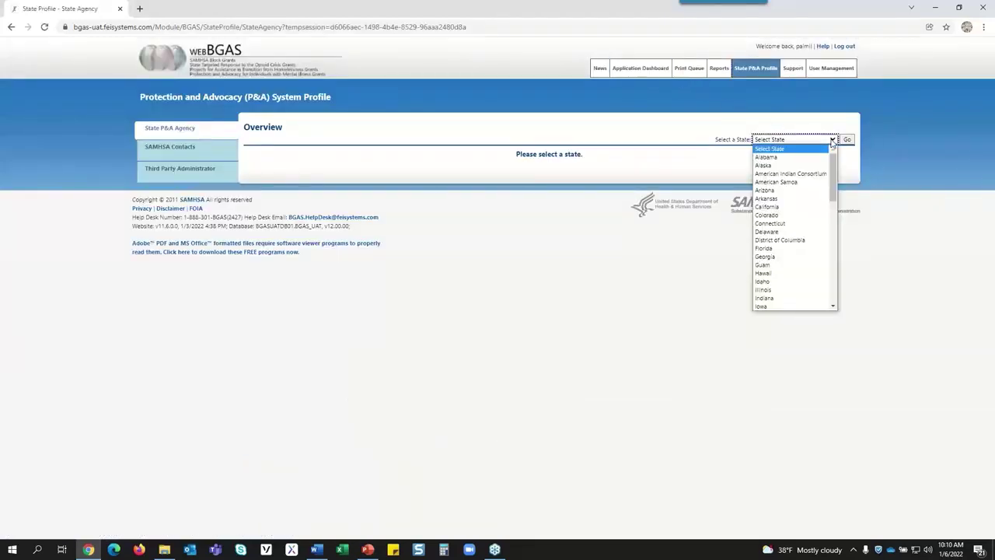
pyautogui.moveTo(833, 167); pyautogui.dragTo(834, 280)
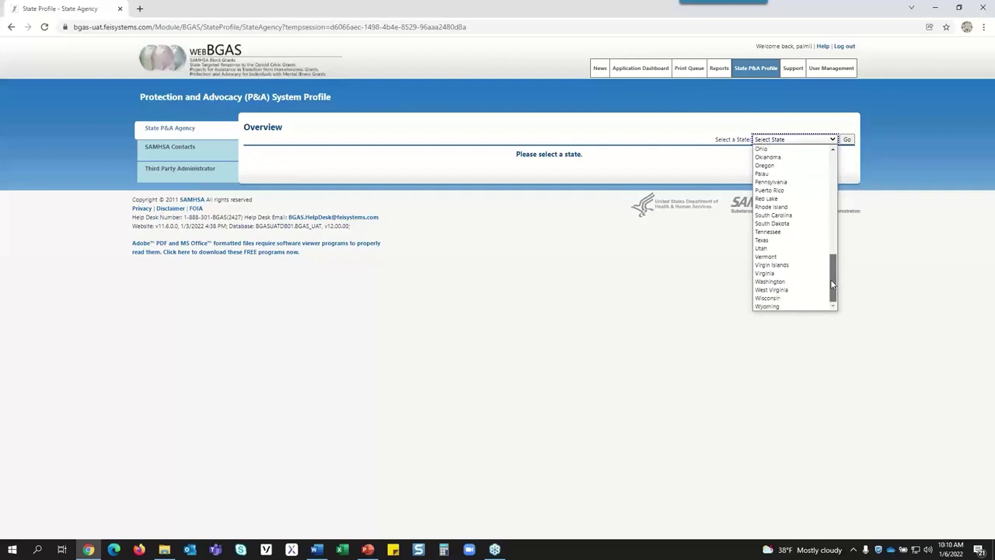
pyautogui.click(797, 303)
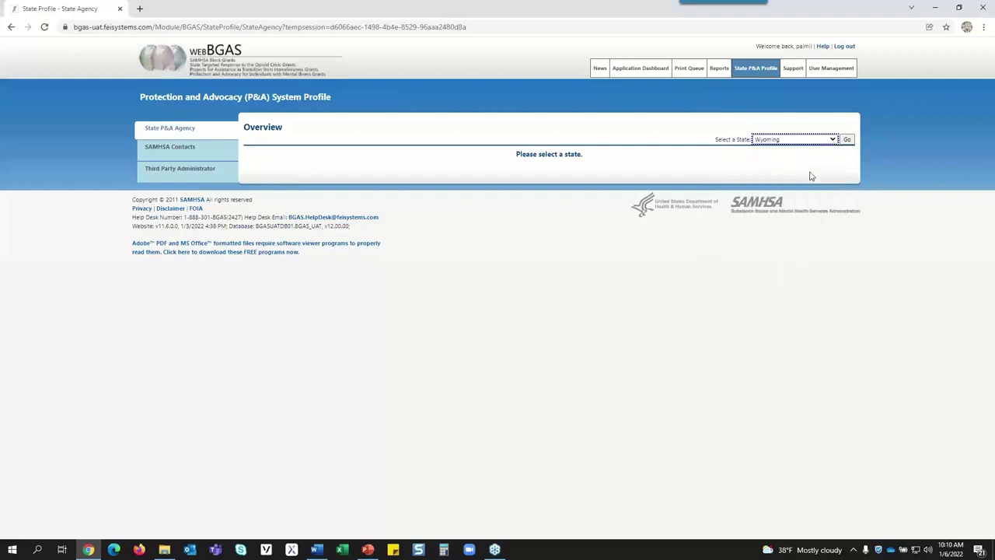
pyautogui.click(845, 142)
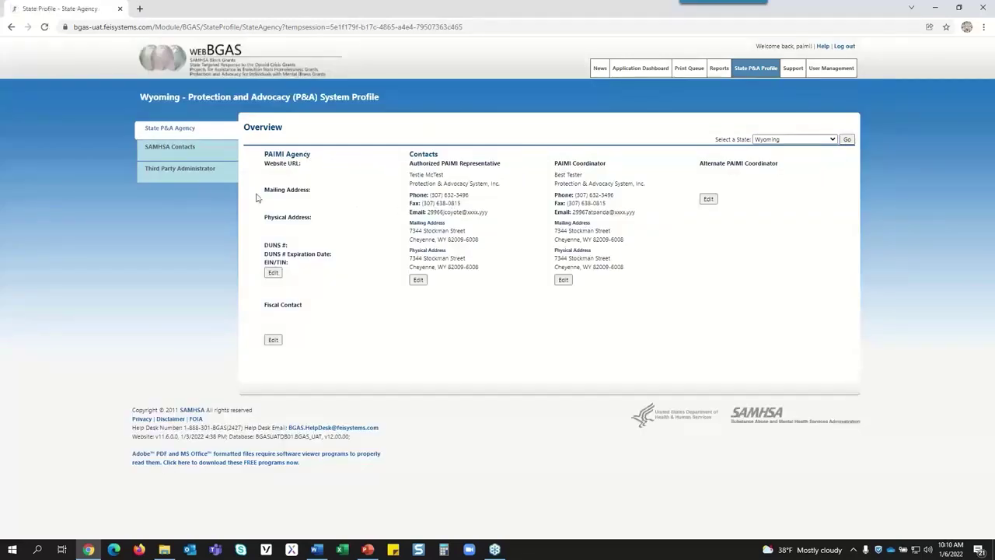
pyautogui.click(173, 156)
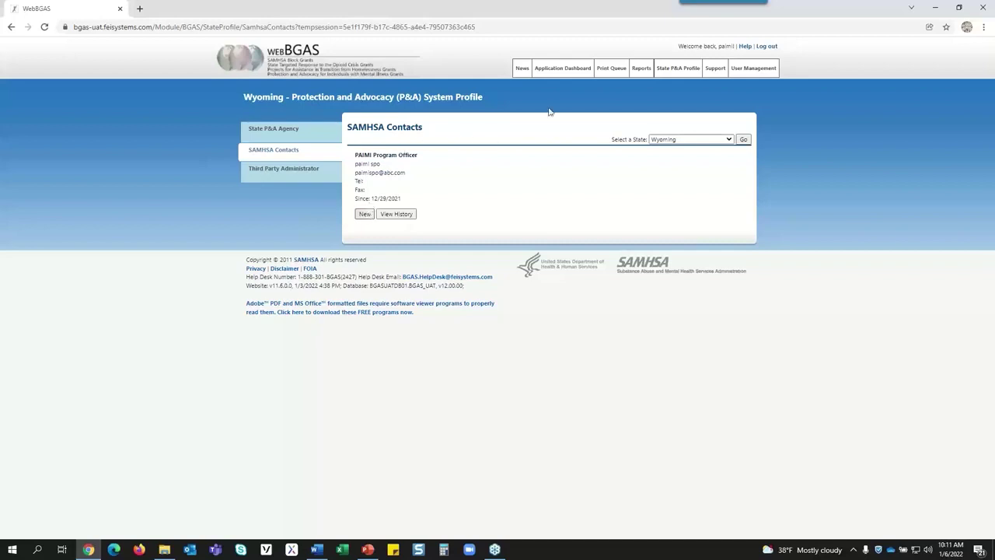
# Browse the Reports Catalog down to the Data Tables and Total by Year reports
pyautogui.click(640, 70)
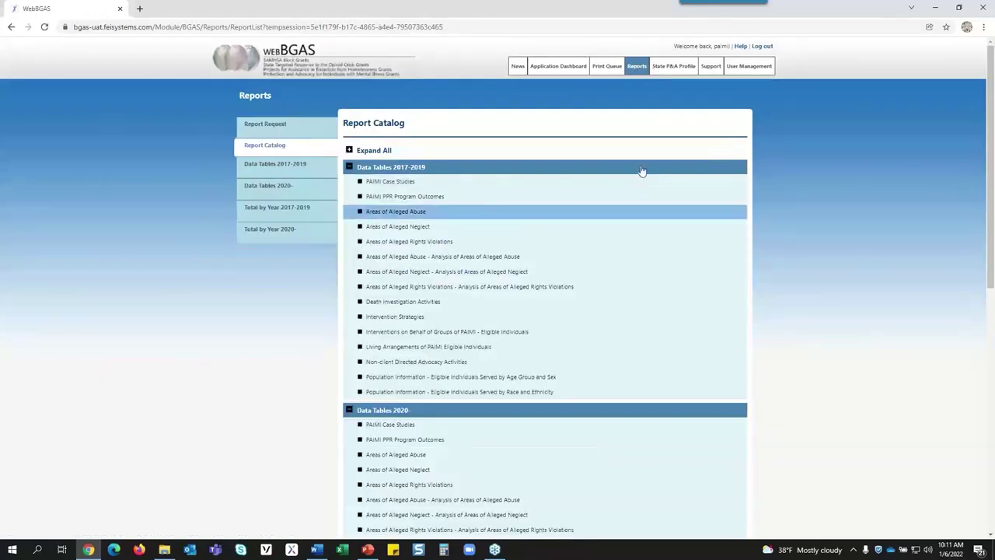
pyautogui.scroll(-2, 642, 170)
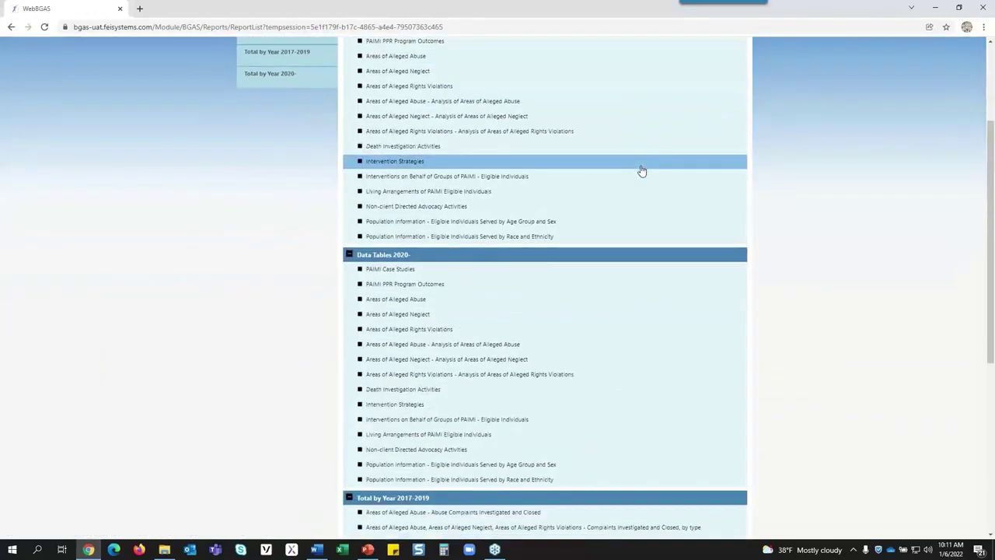
pyautogui.scroll(-2, 641, 170)
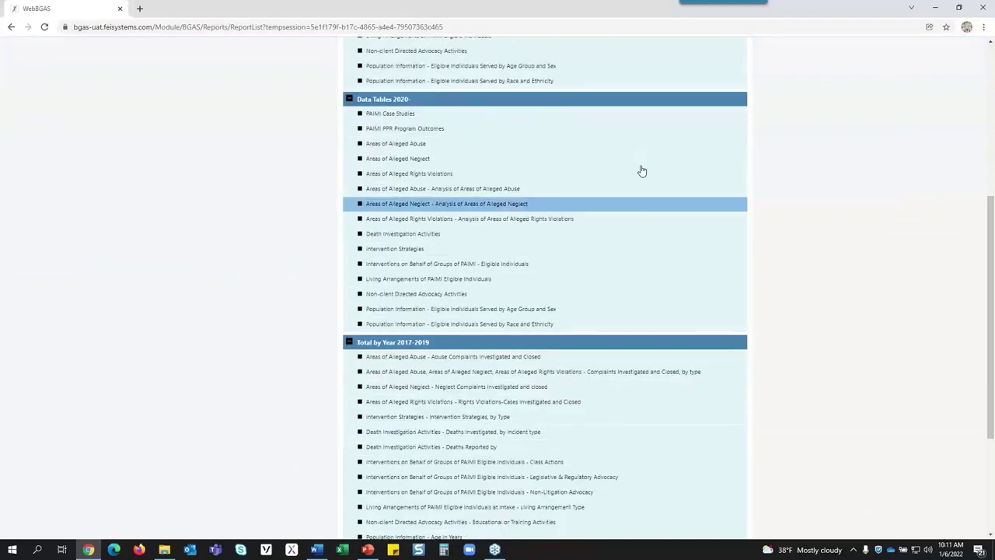
pyautogui.scroll(-1, 641, 170)
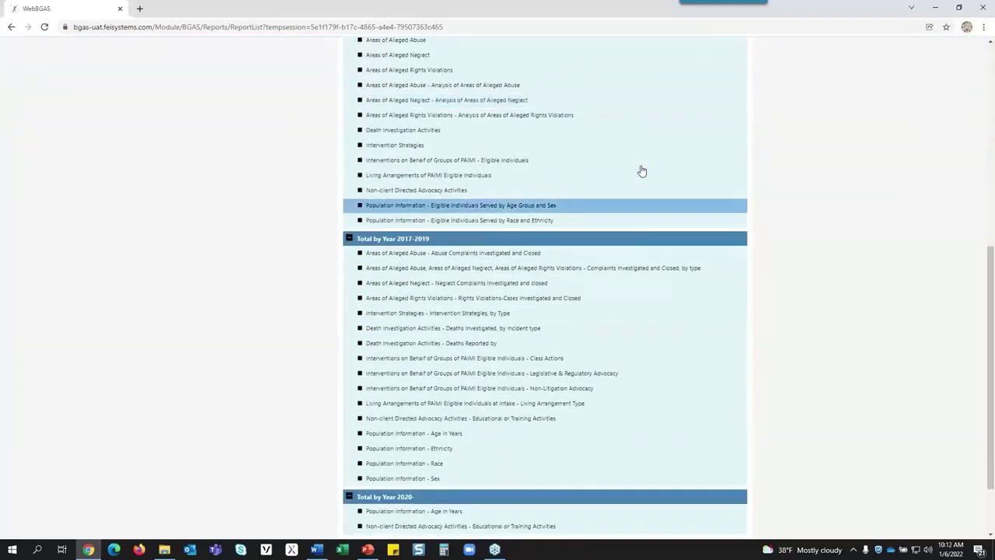
pyautogui.scroll(1, 641, 170)
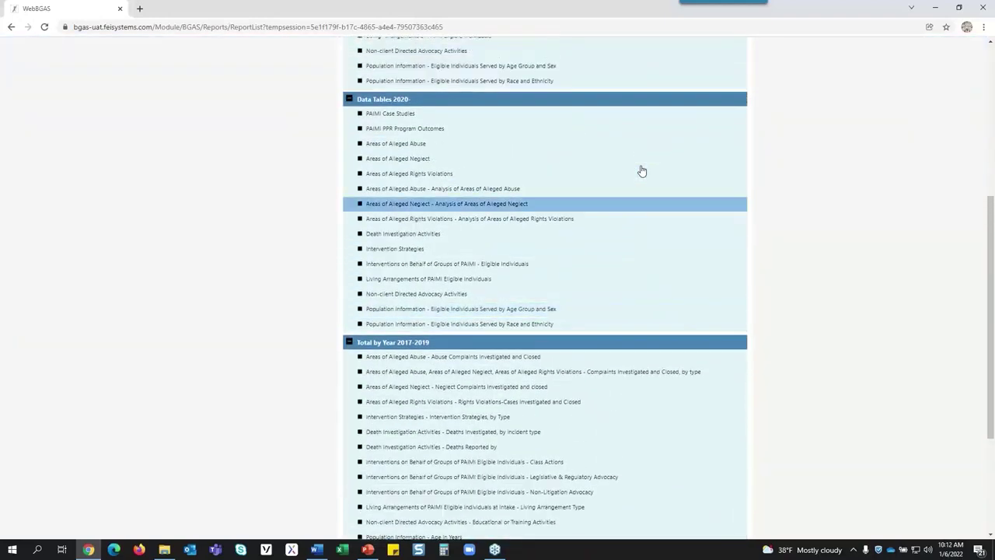
pyautogui.scroll(-1, 641, 170)
pyautogui.scroll(1, 641, 170)
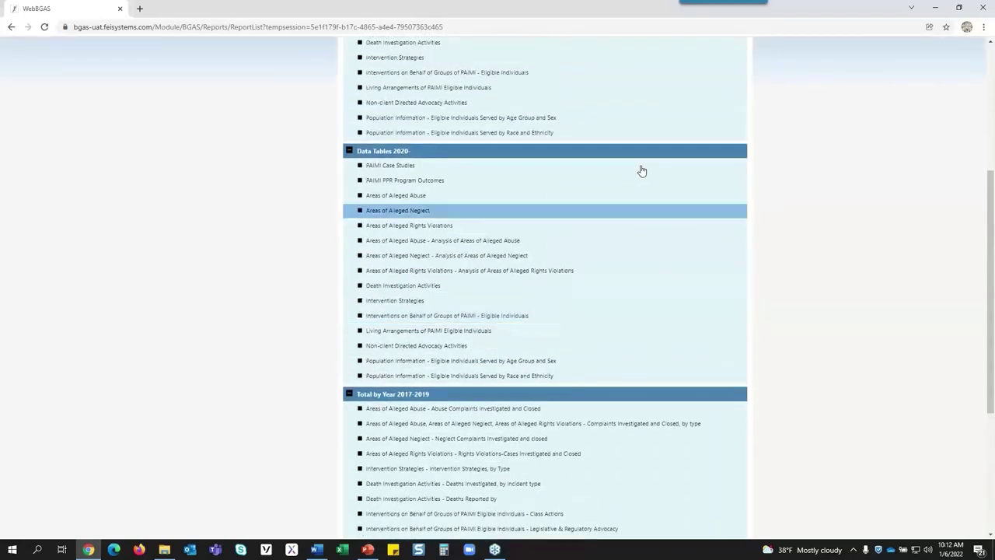
pyautogui.scroll(2, 641, 170)
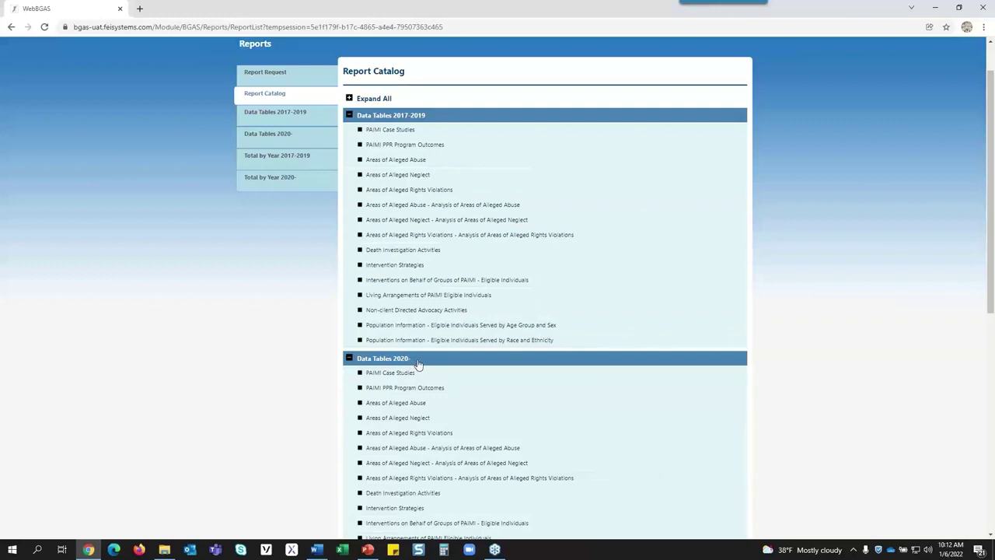
pyautogui.scroll(-3, 417, 363)
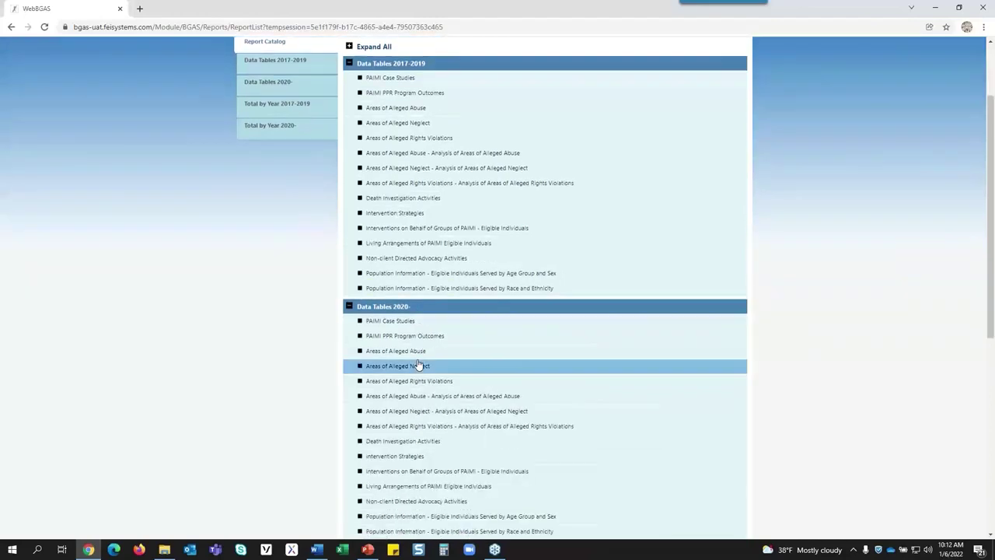
pyautogui.scroll(-7, 417, 363)
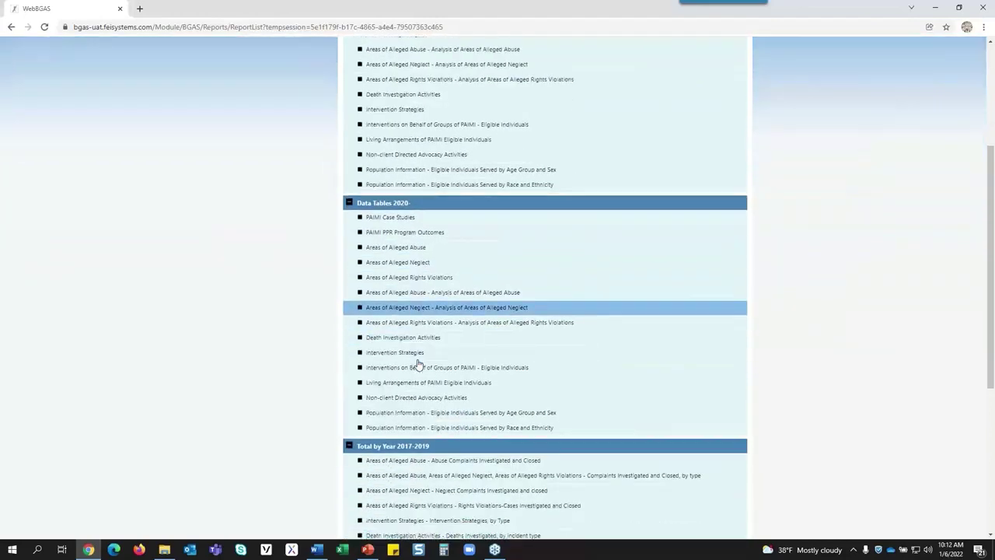
pyautogui.scroll(-3, 418, 363)
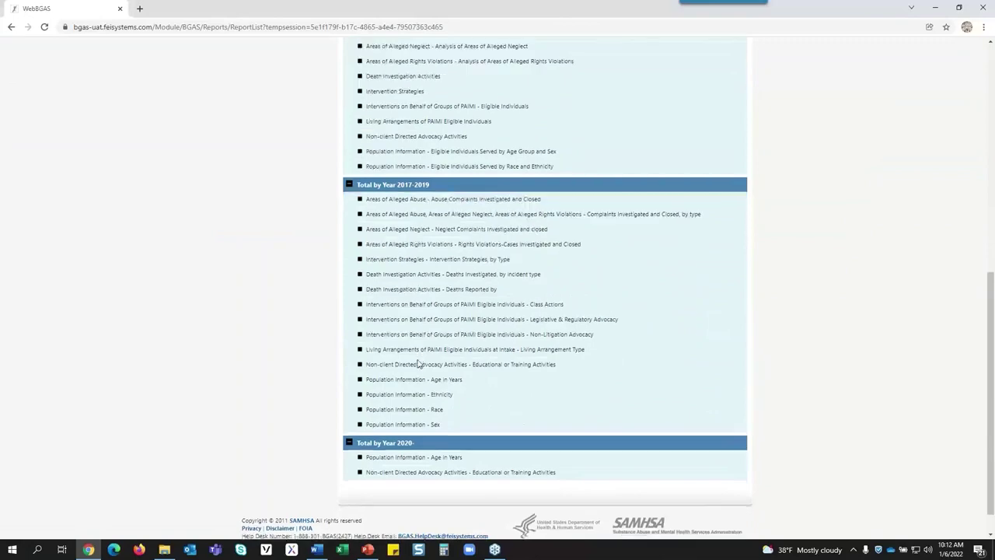
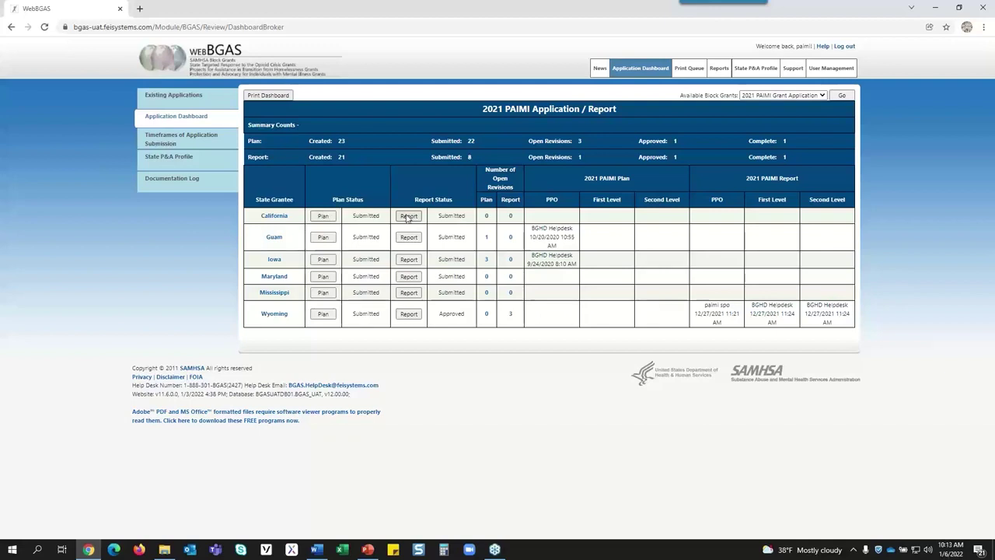
# Look over California's 2021 progress report review and Guam's list of existing applications from the dashboard
pyautogui.click(405, 219)
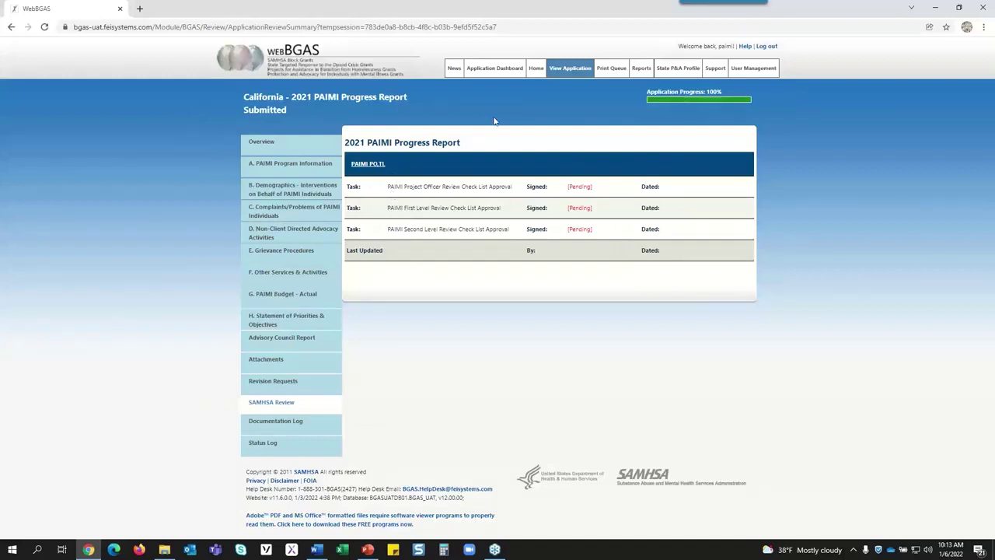
pyautogui.click(491, 68)
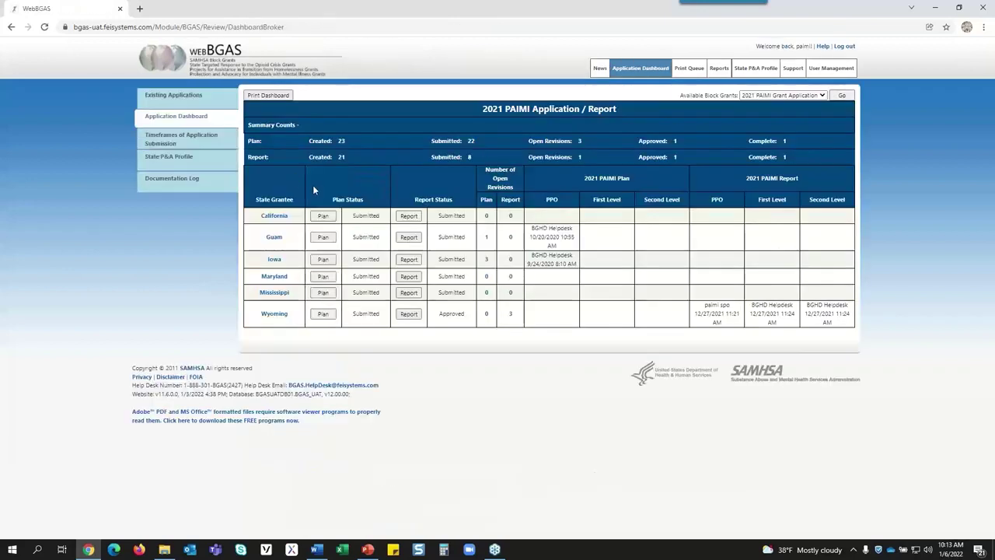
pyautogui.click(275, 238)
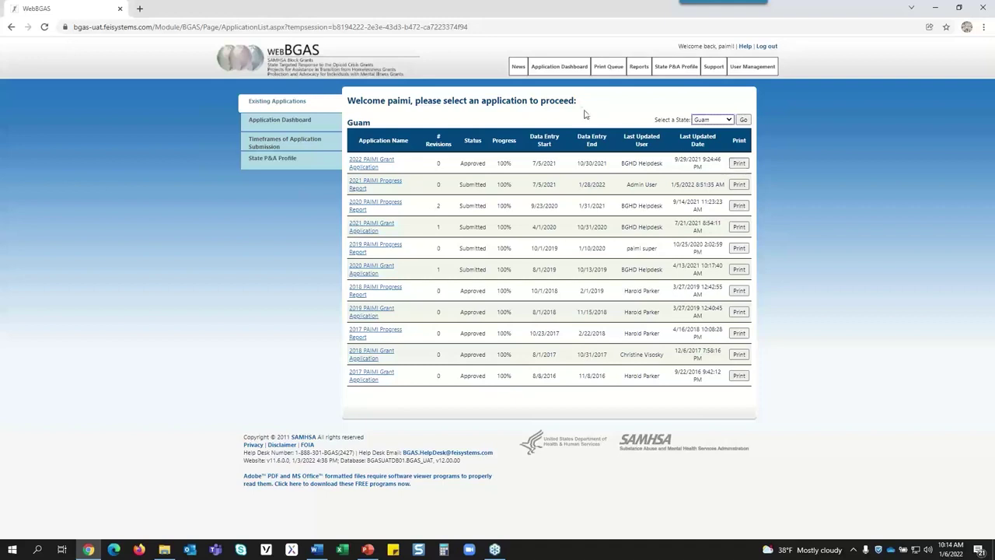
pyautogui.click(559, 68)
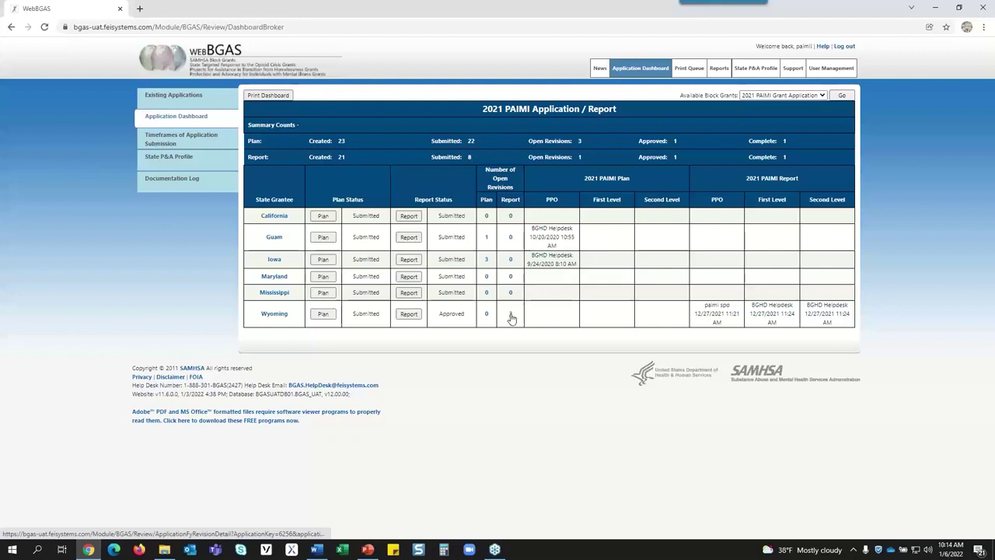
# Check Wyoming's open revision requests, then open Iowa's 2021 progress report review
pyautogui.click(511, 318)
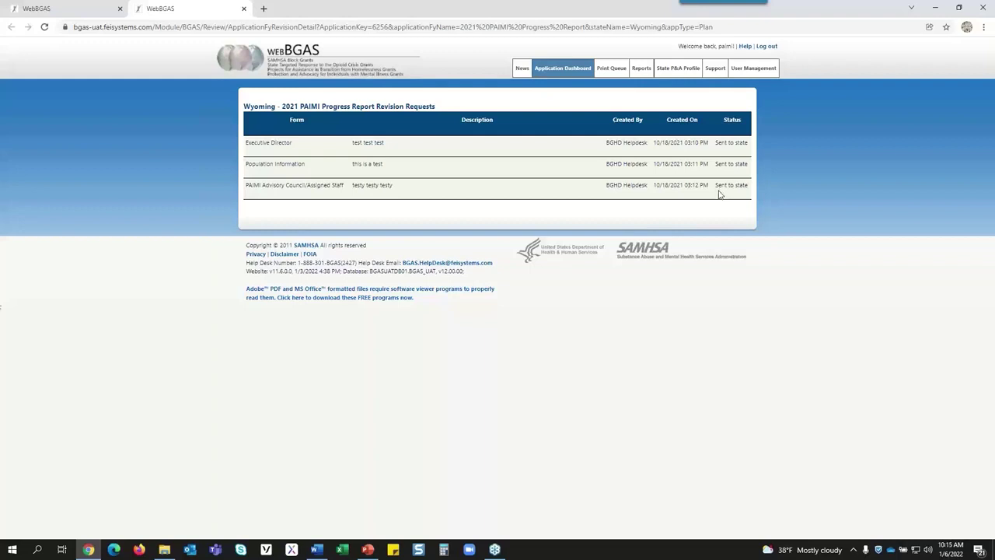
pyautogui.click(243, 9)
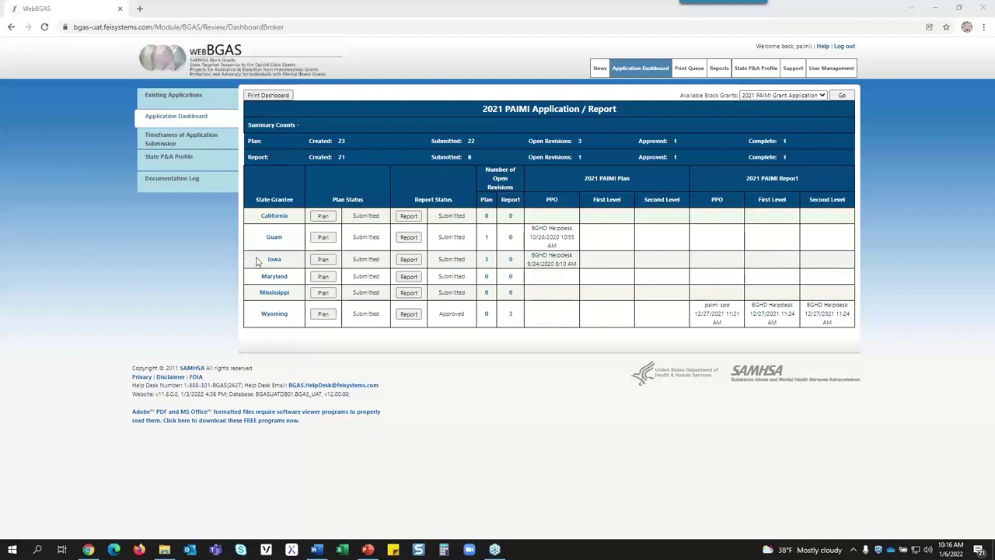
pyautogui.click(409, 260)
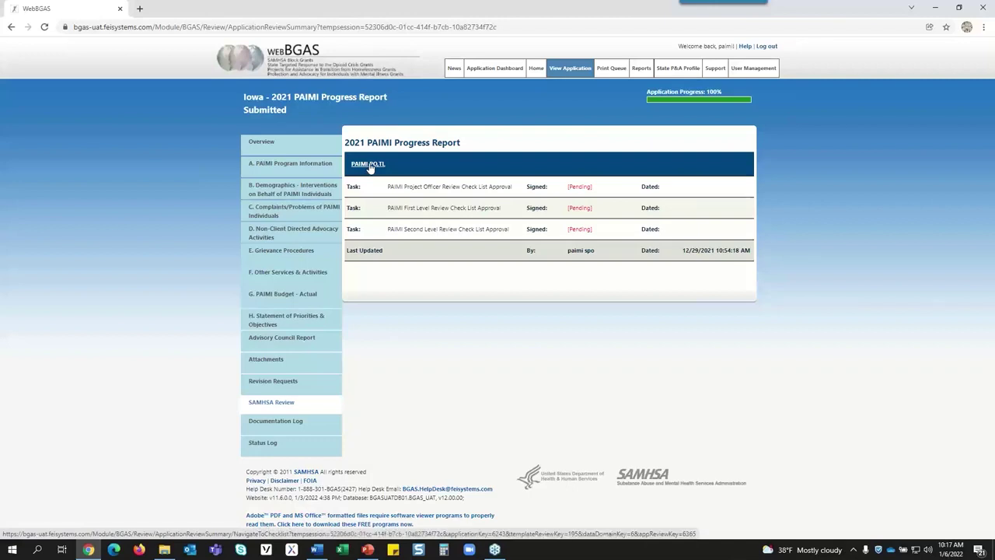
# Open Iowa's PAIMI review checklist at Section A and zoom in to read the questions
pyautogui.click(370, 168)
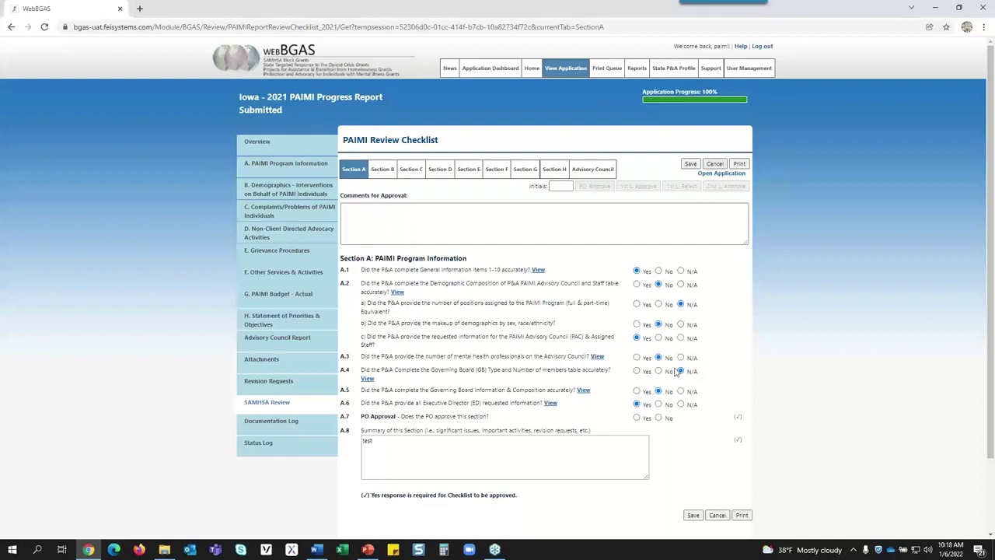
pyautogui.scroll(-1, 677, 377)
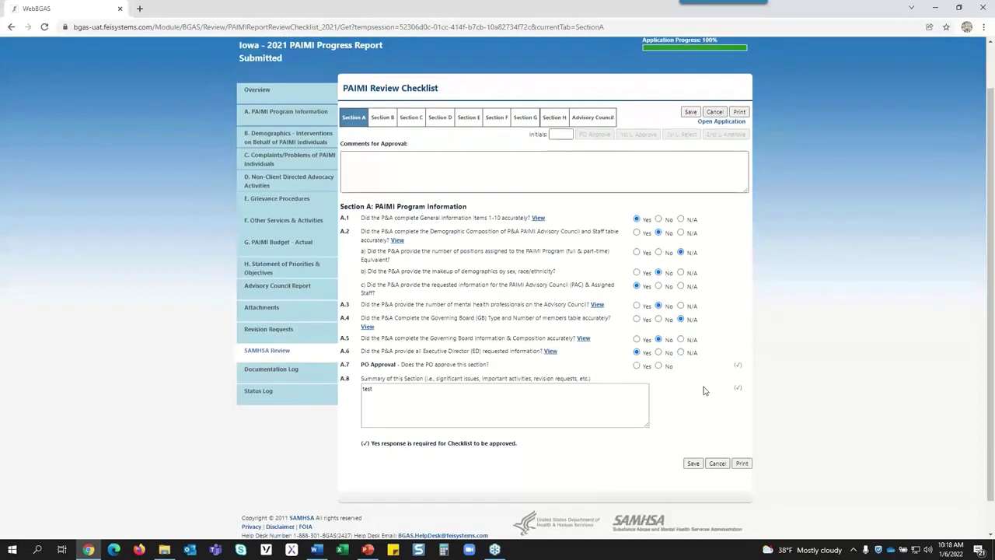
pyautogui.hotkey('ctrl', '+')
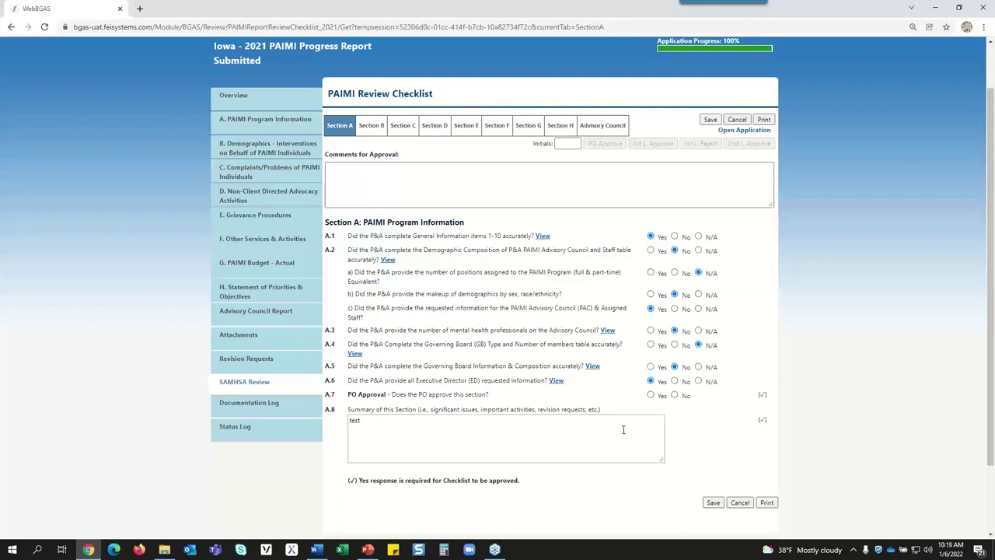
# Switch the checklist to Section B and open the B.1 population information data
pyautogui.click(371, 132)
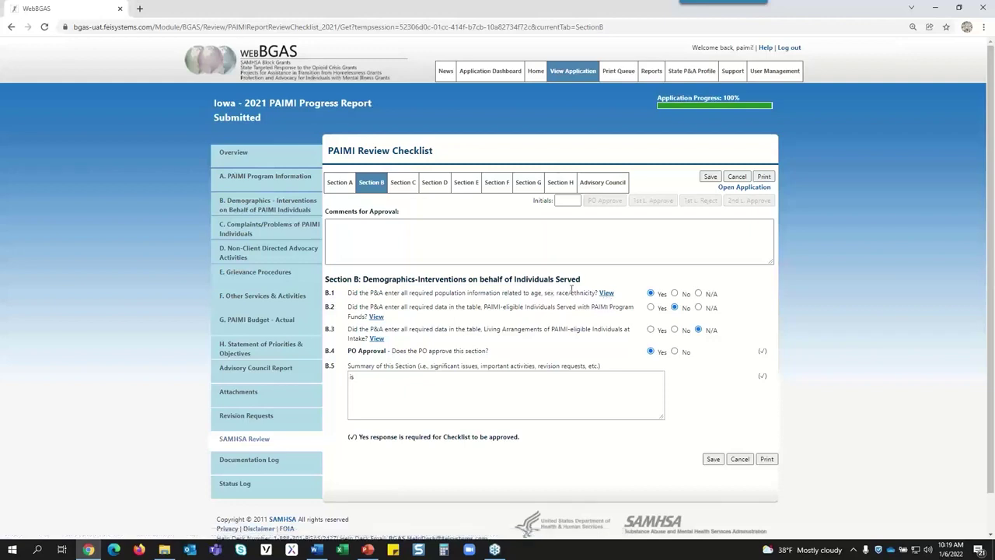
pyautogui.click(607, 295)
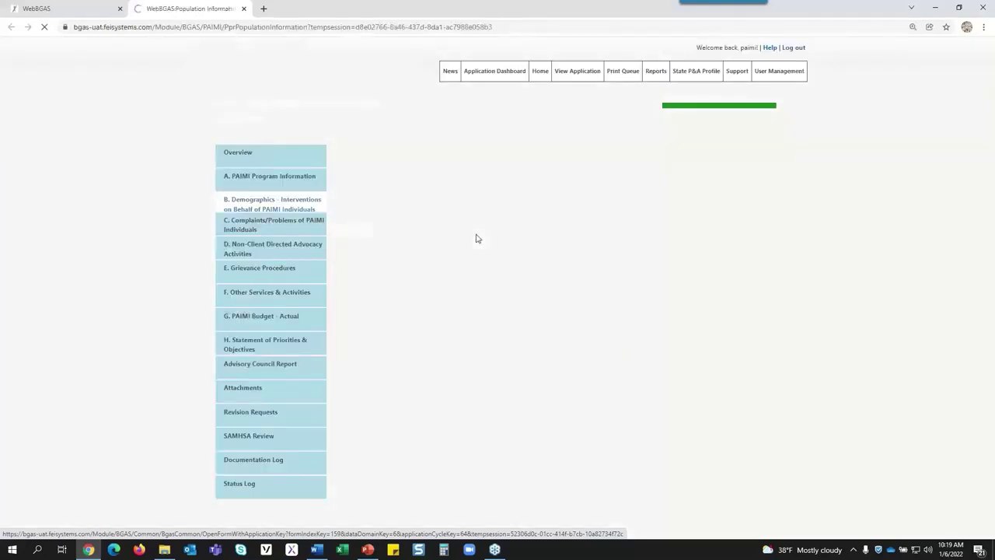
# Scroll through the empty B.1 Population Information form, then go back to the checklist tab
pyautogui.scroll(-3, 537, 265)
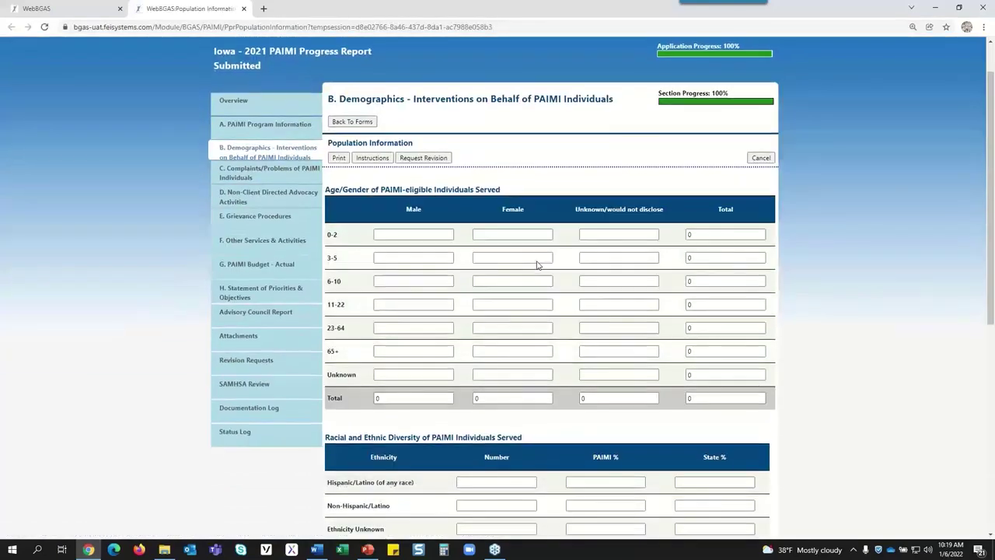
pyautogui.scroll(-3, 536, 265)
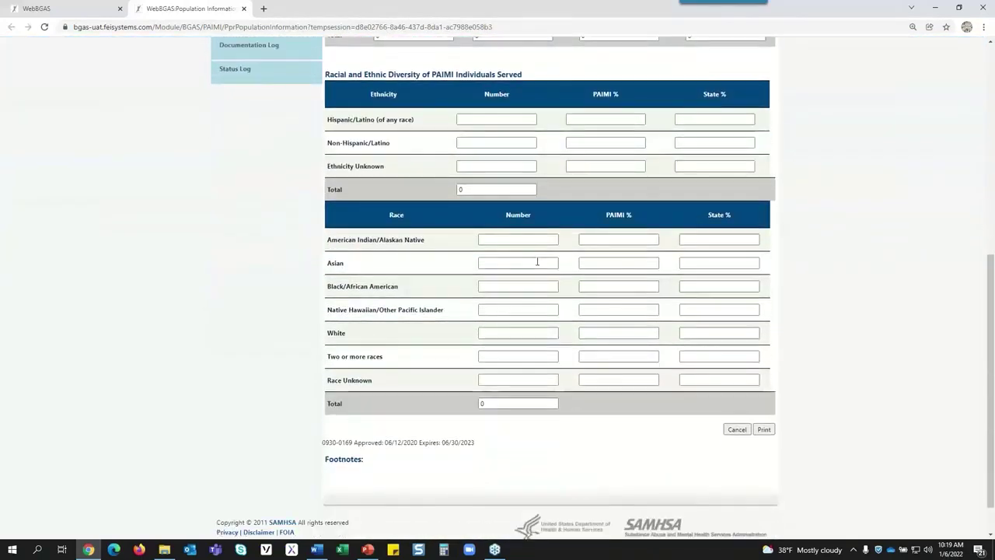
pyautogui.scroll(5, 537, 262)
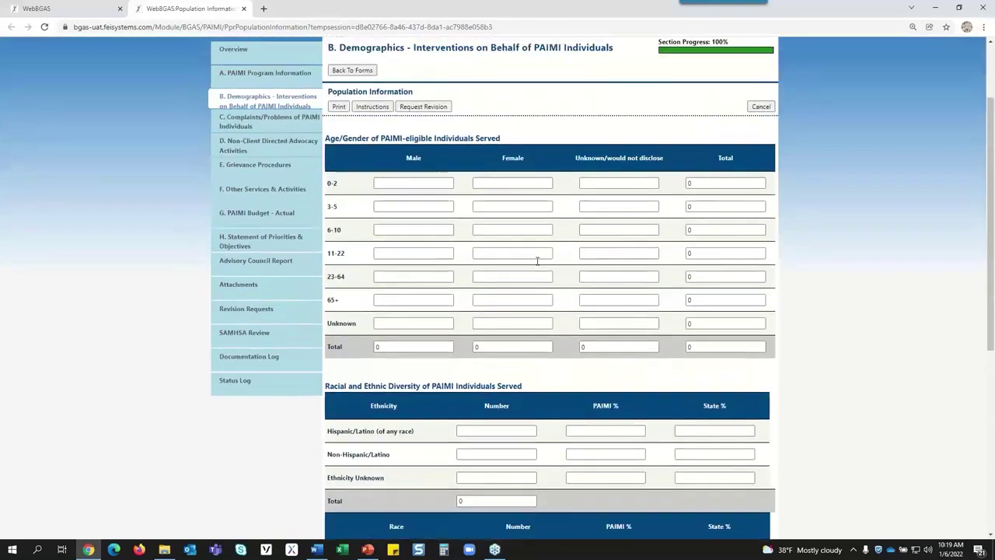
pyautogui.scroll(1, 536, 262)
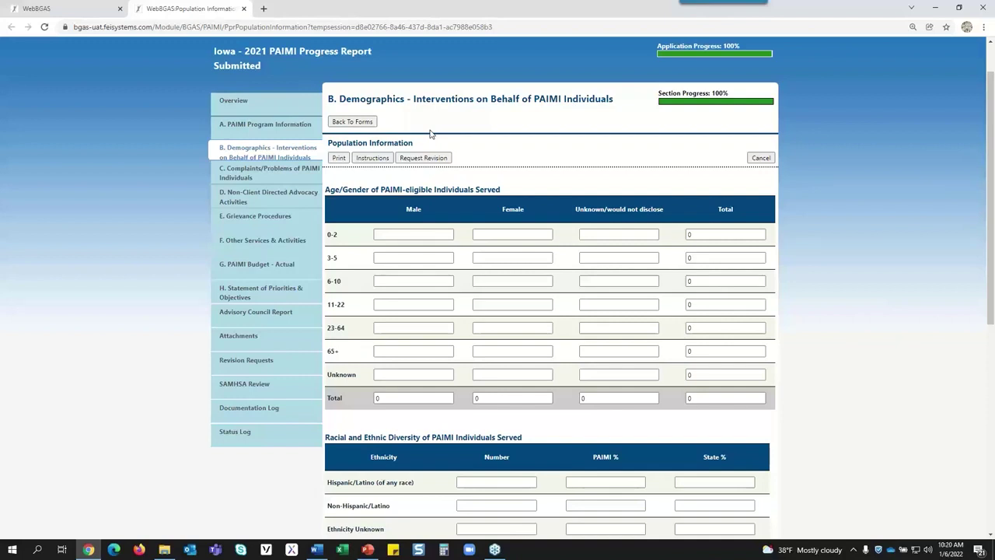
pyautogui.click(93, 10)
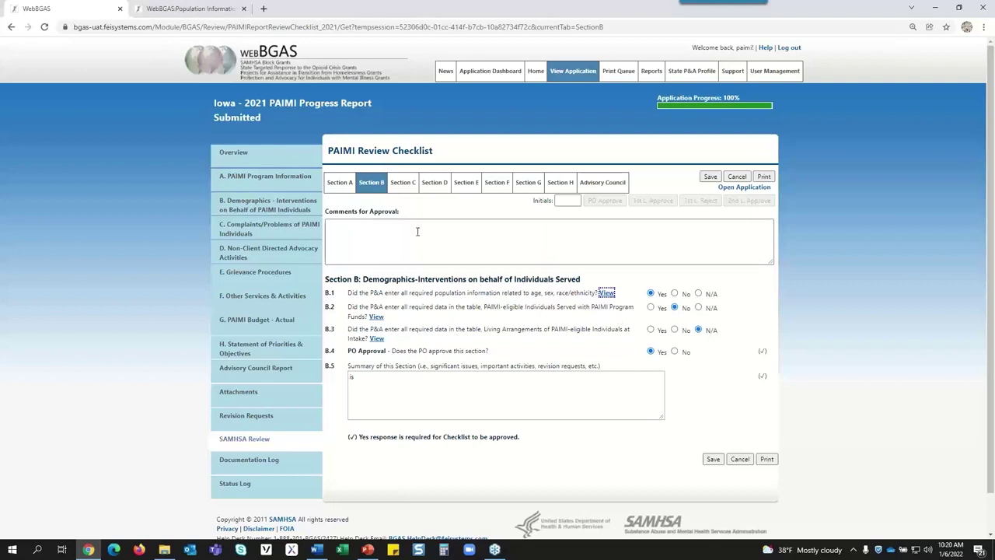
# Reopen the B.1 population data and the SAMHSA review summary, then close the extra report tab
pyautogui.click(178, 7)
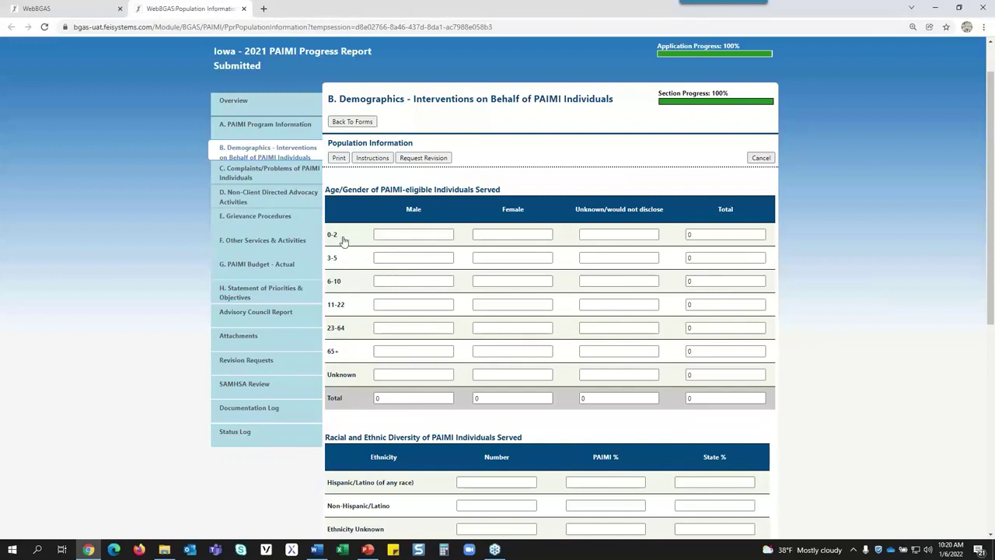
pyautogui.click(244, 8)
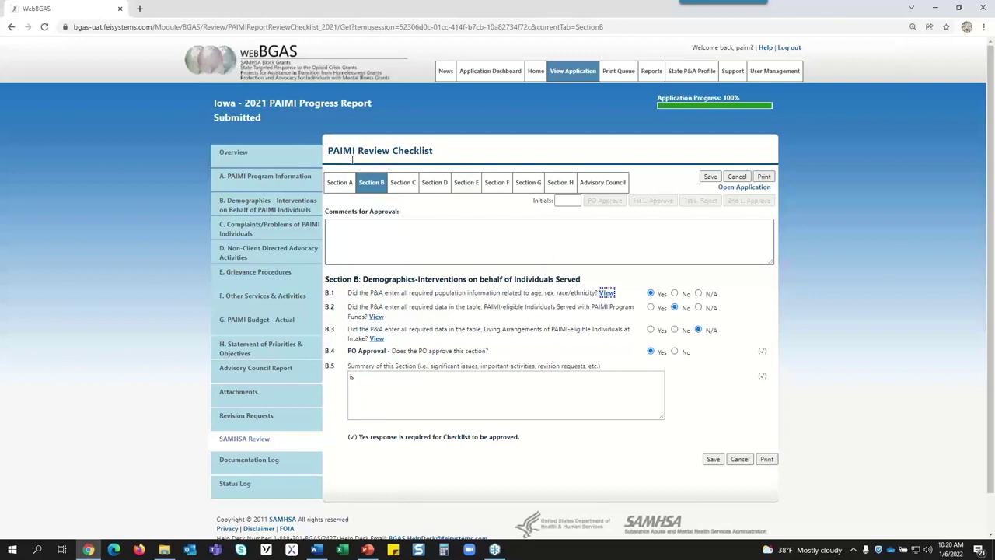
pyautogui.click(606, 293)
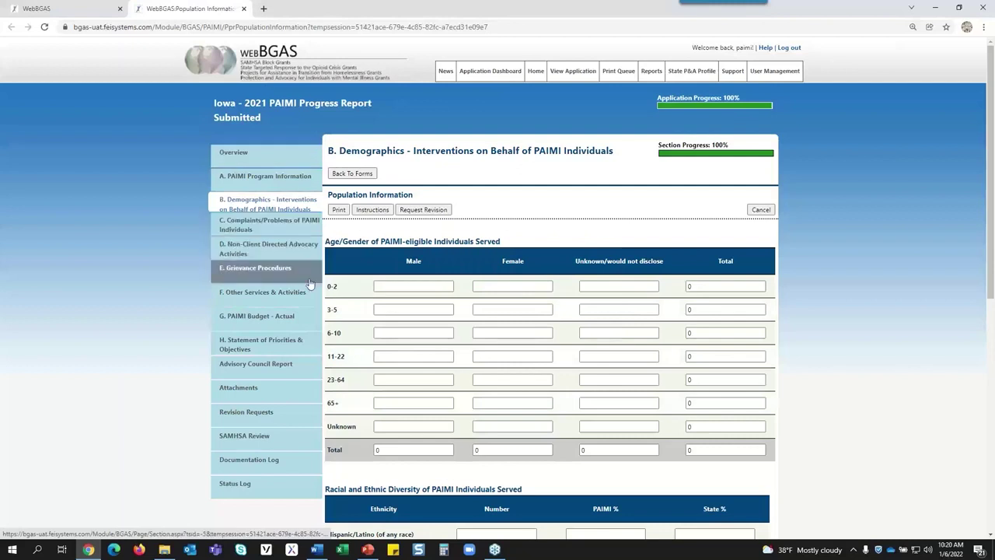
pyautogui.click(246, 437)
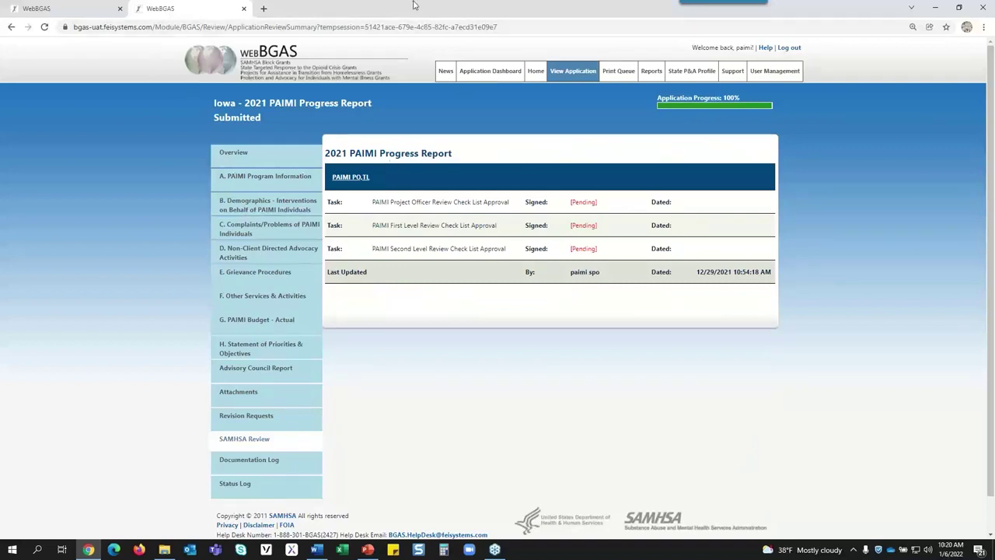
pyautogui.click(109, 9)
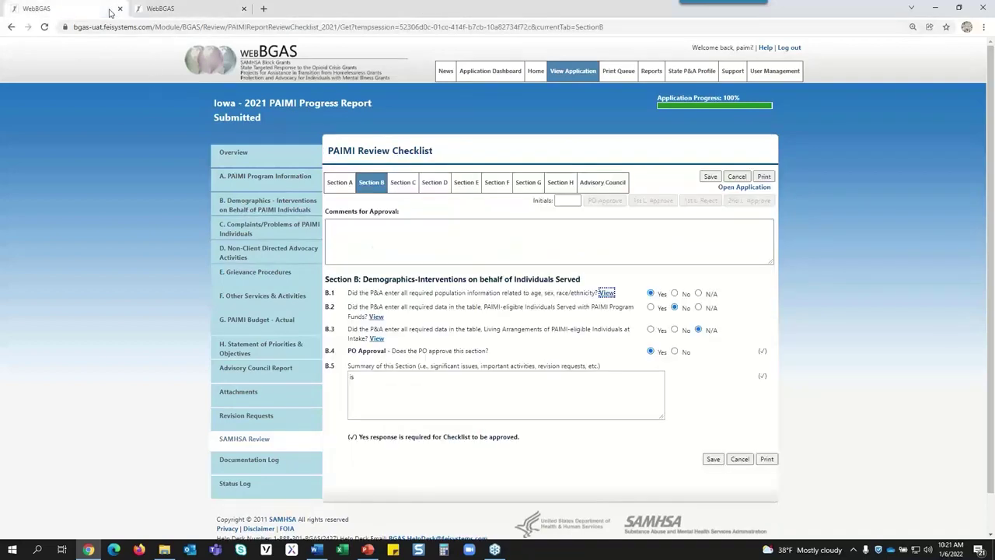
pyautogui.click(180, 14)
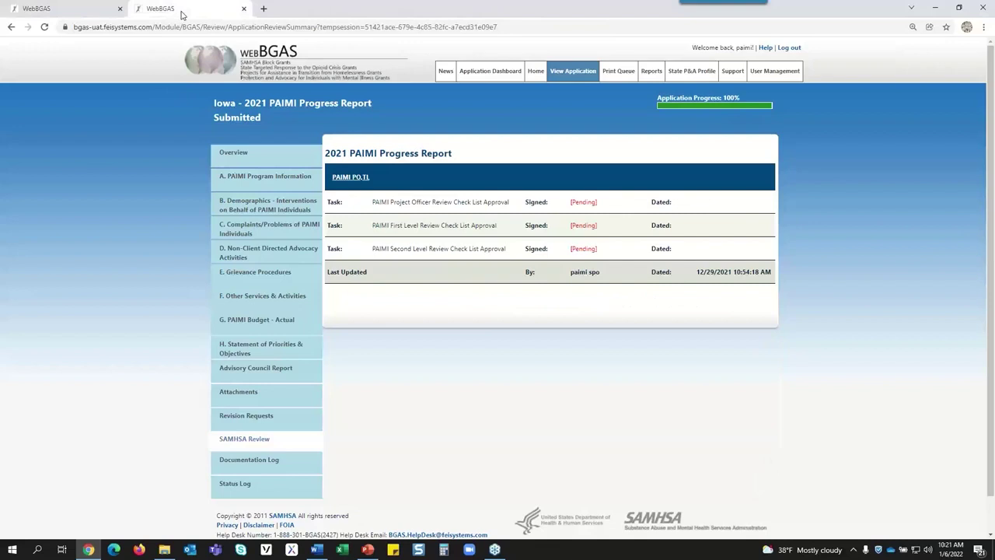
pyautogui.click(243, 10)
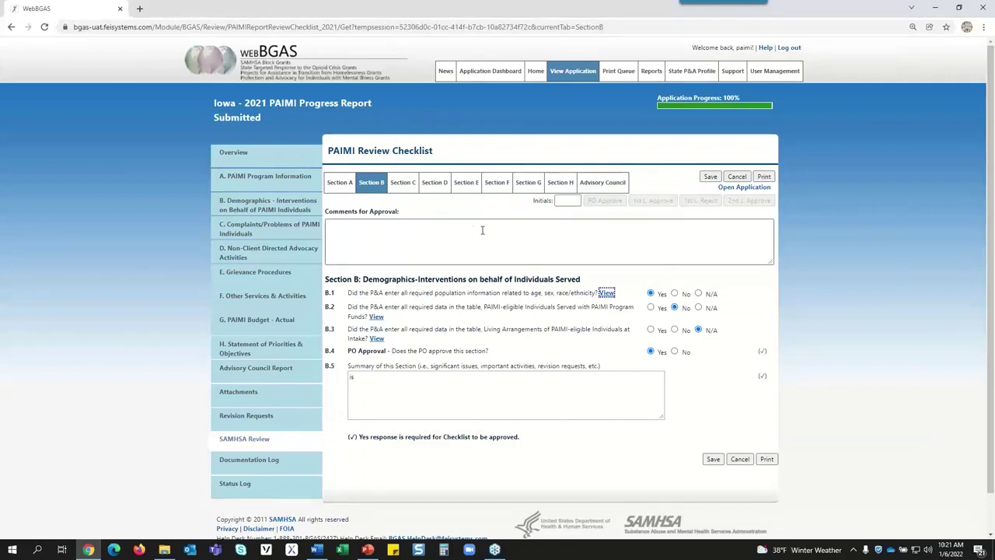
# In Section C, answer C.10 items c) No, d) Yes, e) No, f) Yes and save
pyautogui.click(404, 183)
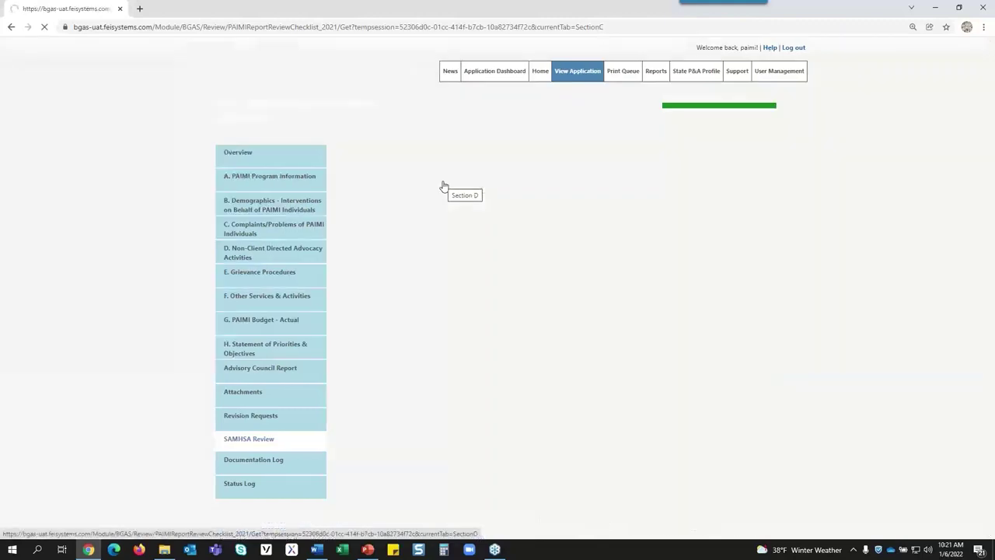
pyautogui.scroll(-5, 524, 220)
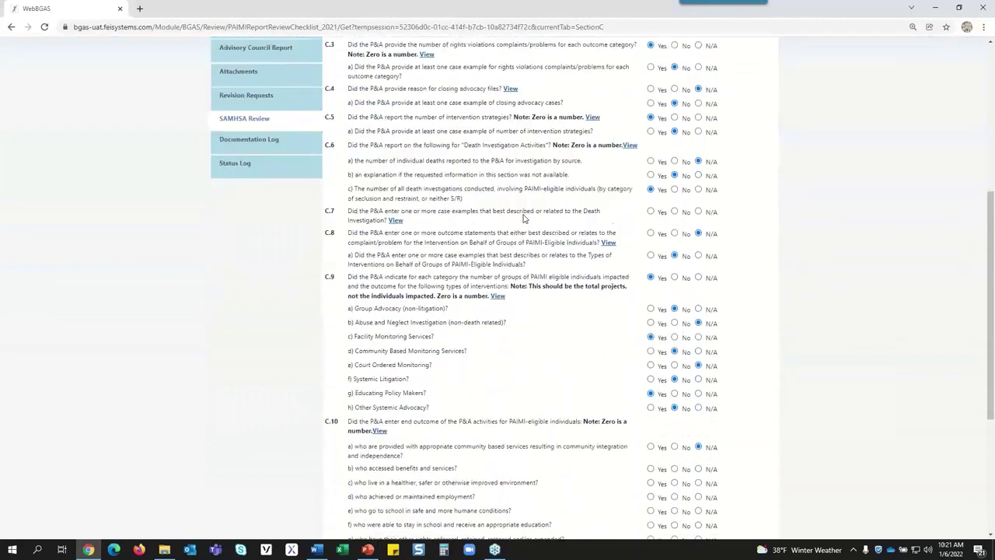
pyautogui.scroll(-2, 525, 220)
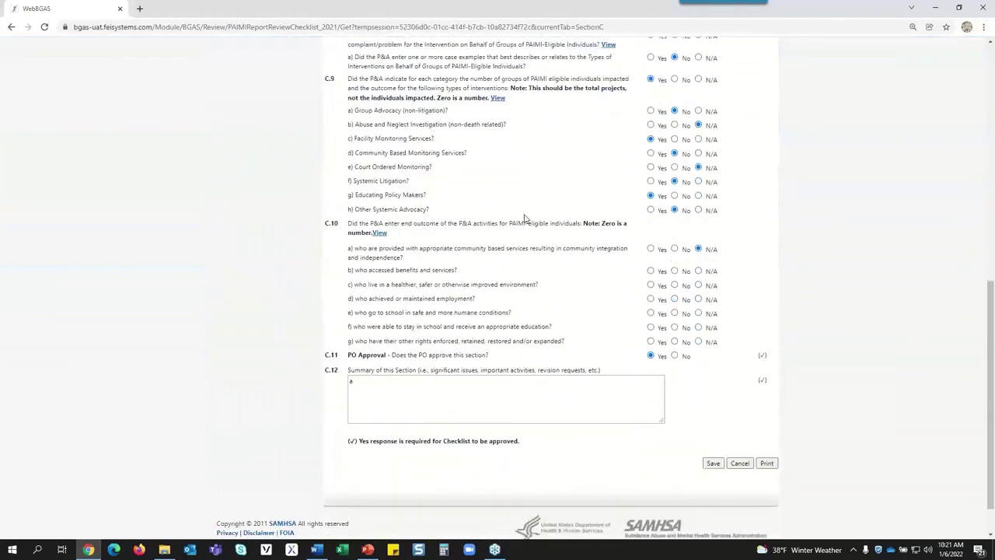
pyautogui.click(674, 285)
pyautogui.click(651, 300)
pyautogui.click(674, 313)
pyautogui.click(650, 327)
pyautogui.scroll(3, 703, 377)
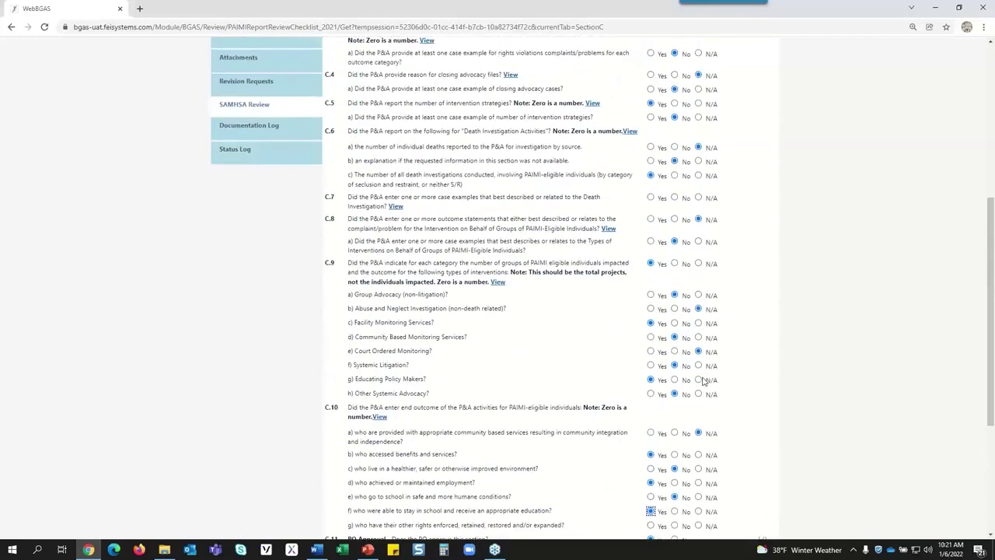
pyautogui.scroll(3, 703, 380)
pyautogui.click(710, 73)
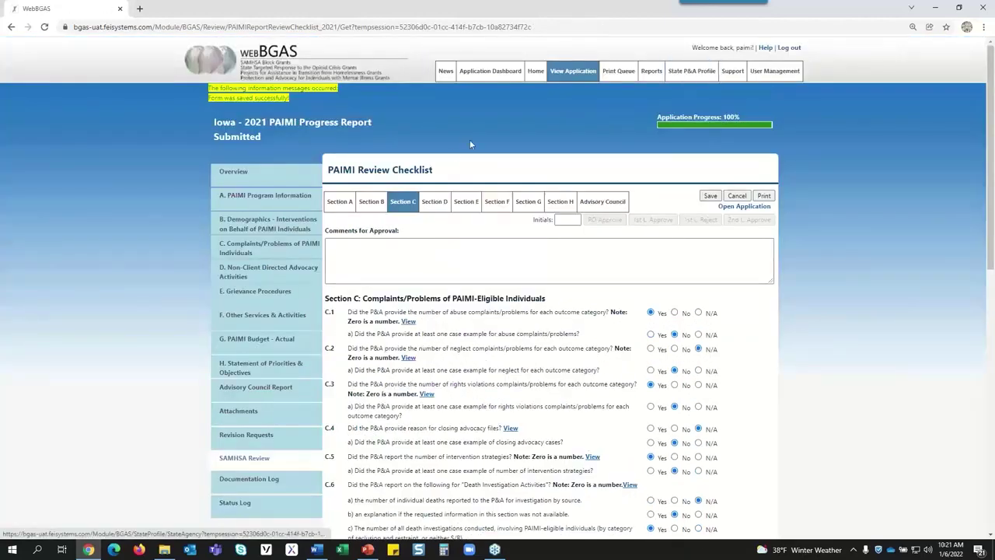
# Move through Section D to Section E: Grievance Procedures and scroll through its questions
pyautogui.click(437, 202)
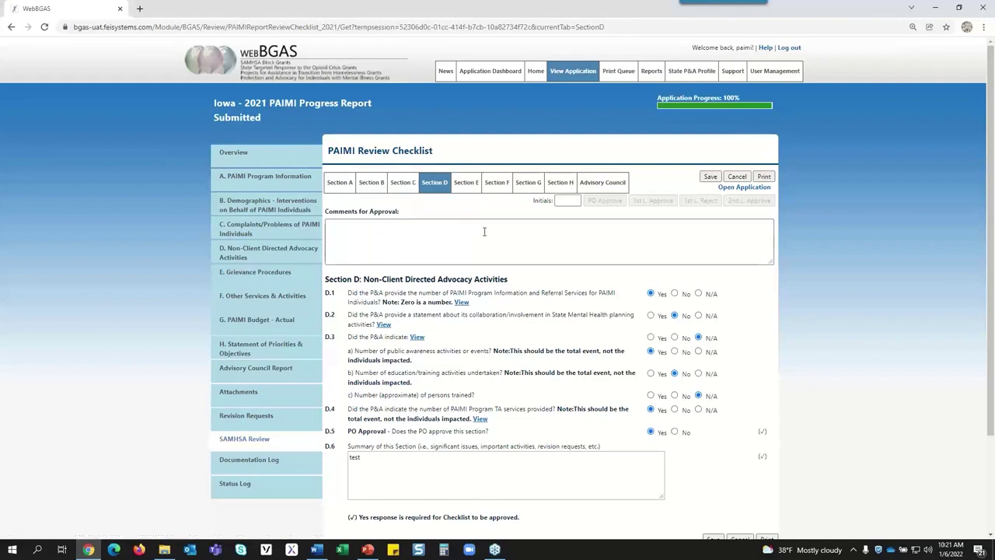
pyautogui.click(469, 189)
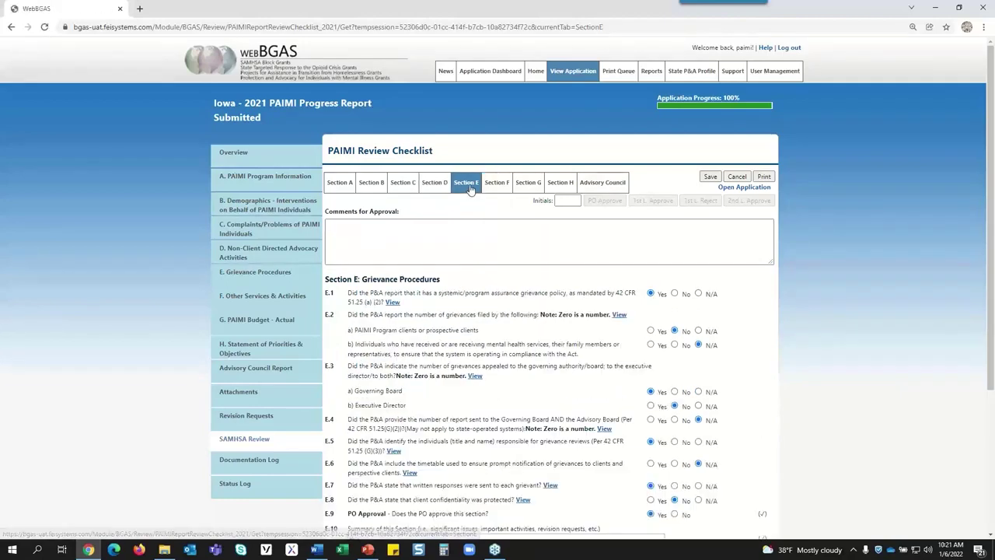
pyautogui.scroll(-2, 518, 201)
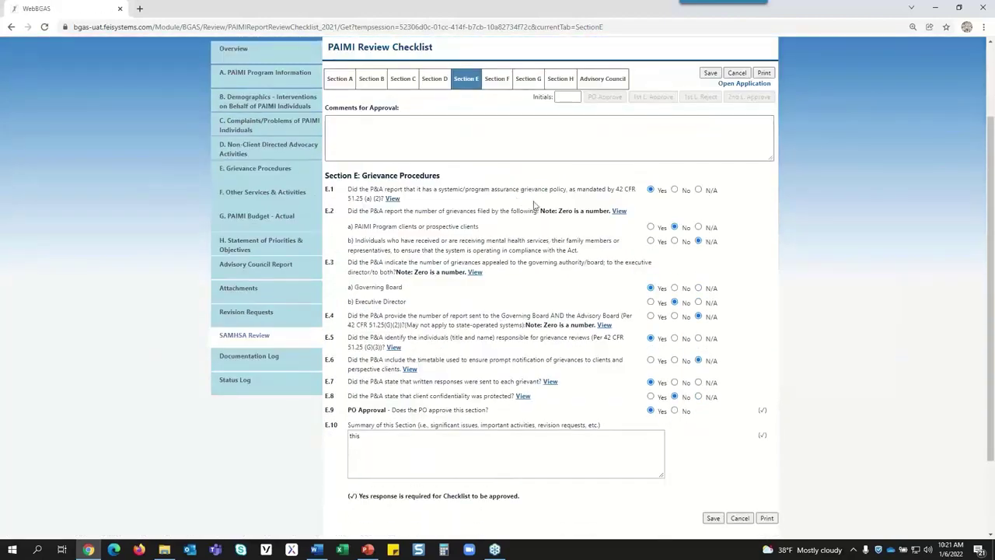
pyautogui.scroll(2, 534, 203)
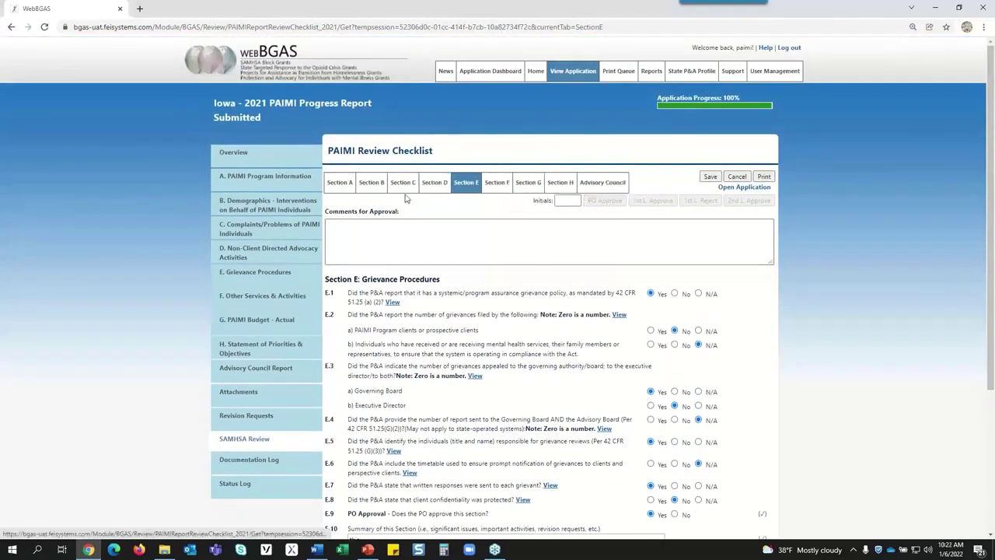
# Return to Section A, set A.7 PO Approval to Yes, and save the checklist
pyautogui.click(340, 186)
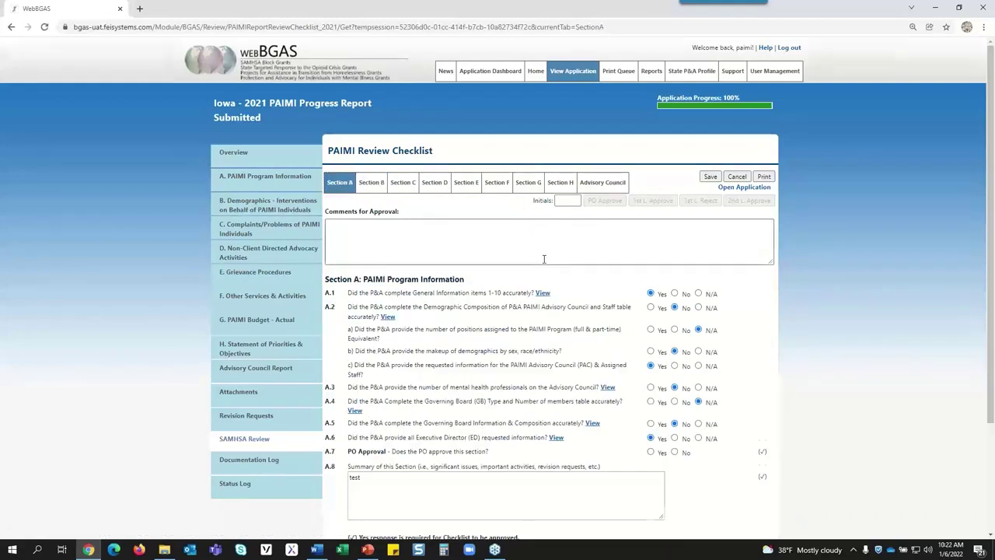
pyautogui.scroll(-2, 544, 259)
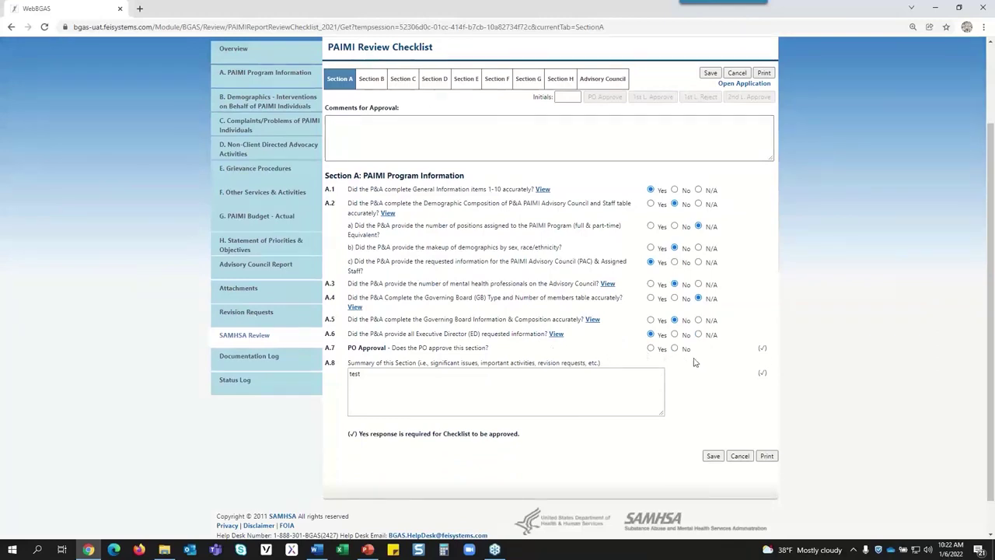
pyautogui.click(650, 348)
pyautogui.click(710, 73)
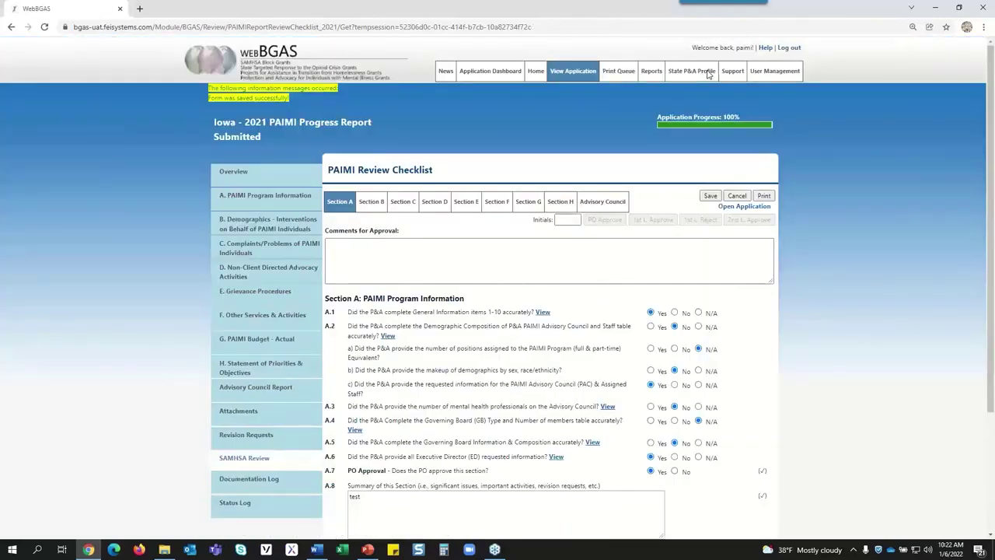
pyautogui.scroll(-1, 707, 74)
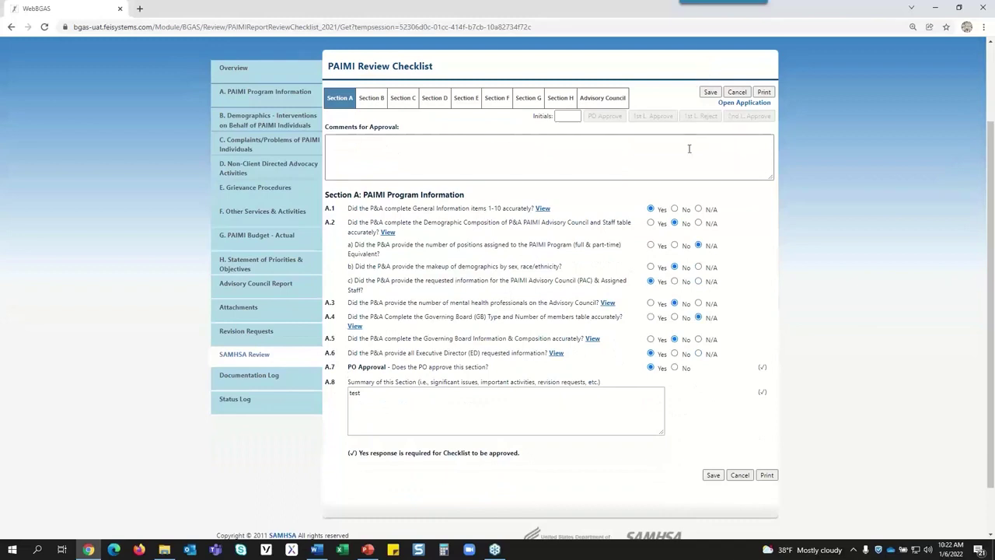
pyautogui.scroll(-1, 690, 140)
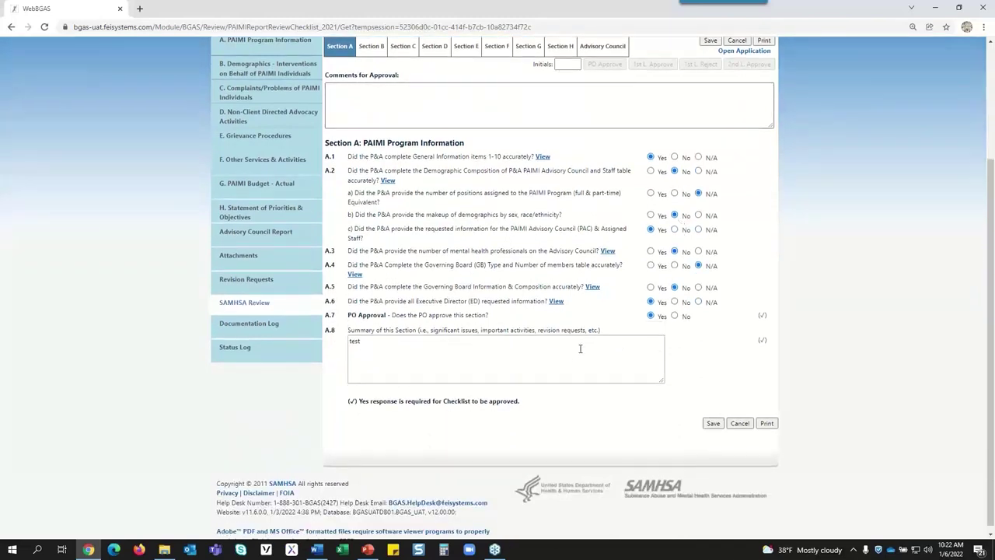
pyautogui.scroll(2, 580, 348)
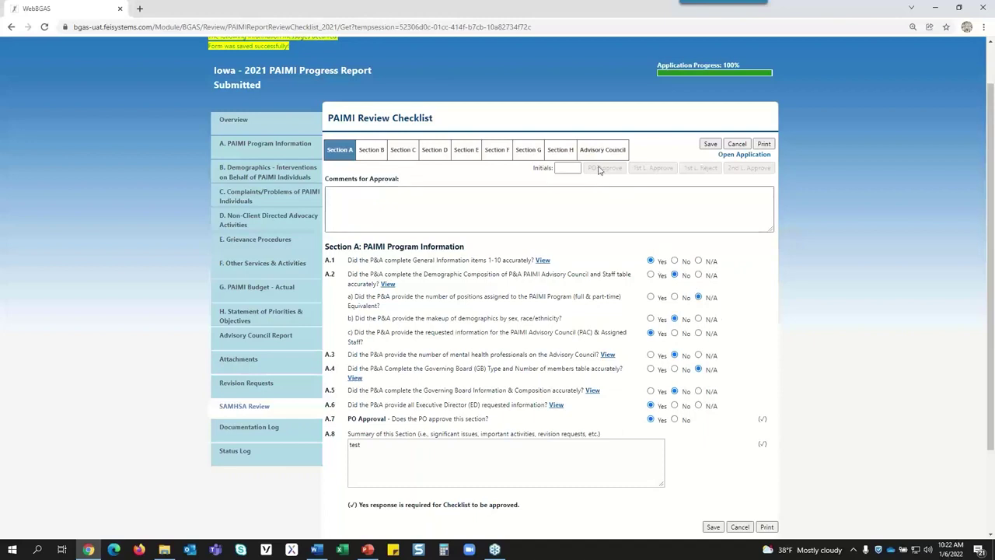
pyautogui.scroll(-1, 716, 425)
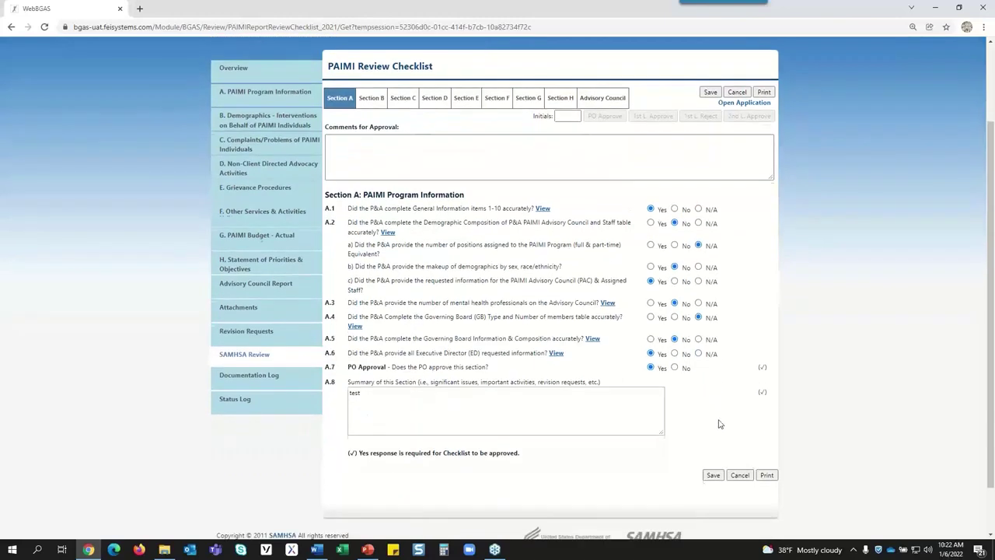
pyautogui.click(710, 95)
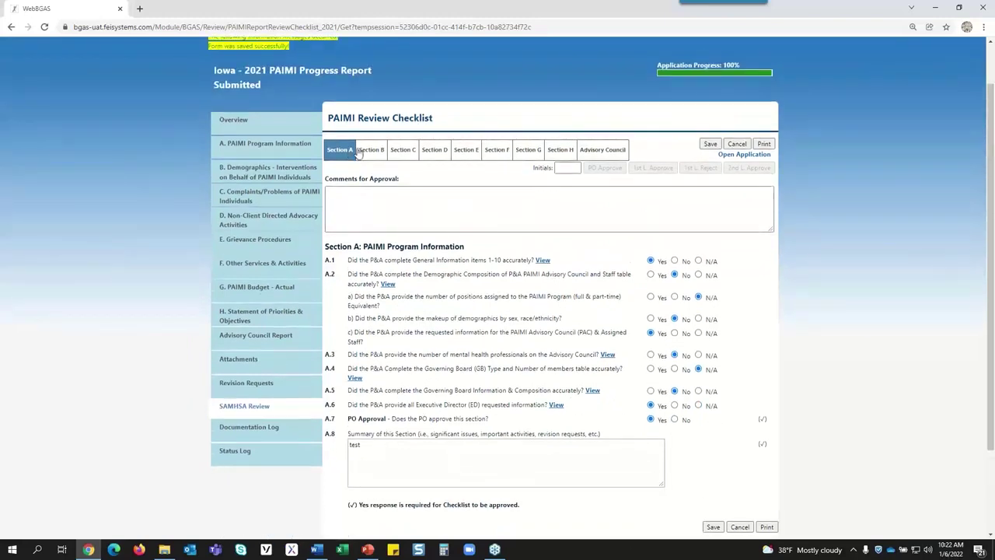
# Go through Advisory Council and Section H to Section G, set G.5 PO Approval to Yes, and save
pyautogui.click(591, 151)
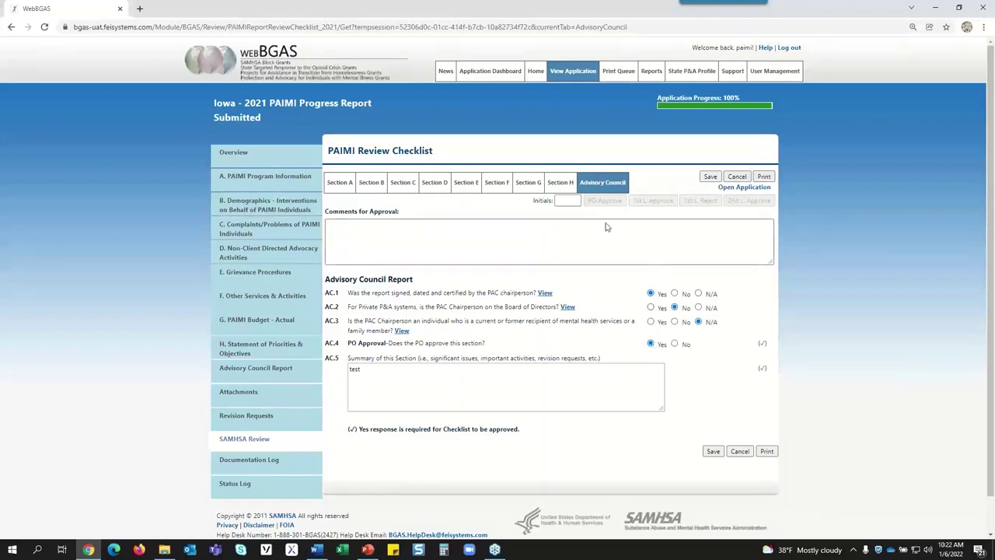
pyautogui.click(555, 185)
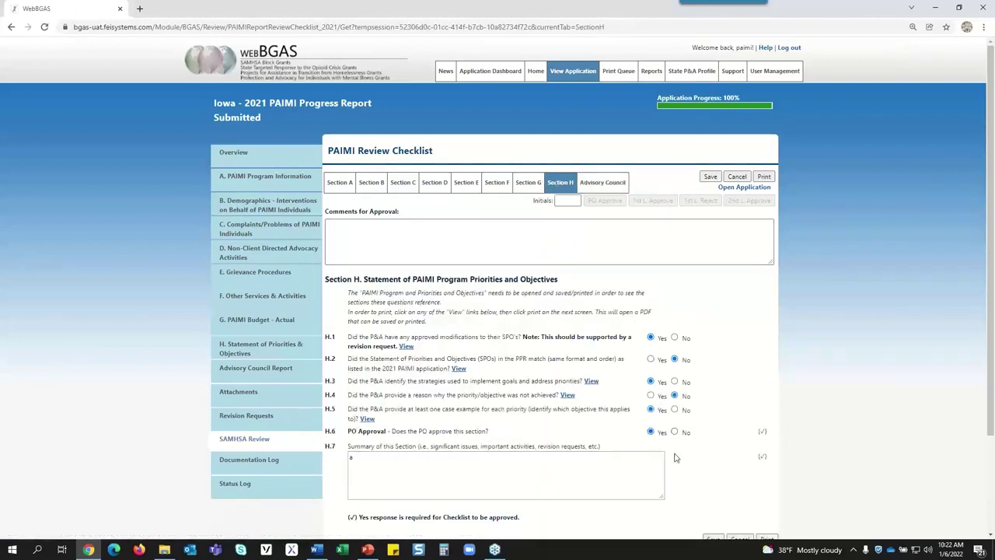
pyautogui.click(523, 190)
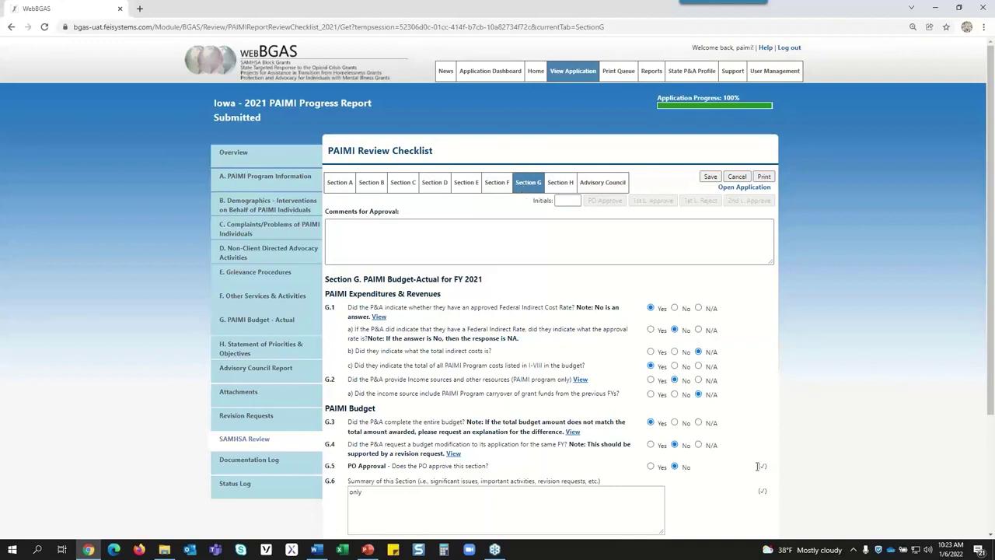
pyautogui.click(650, 466)
pyautogui.click(709, 178)
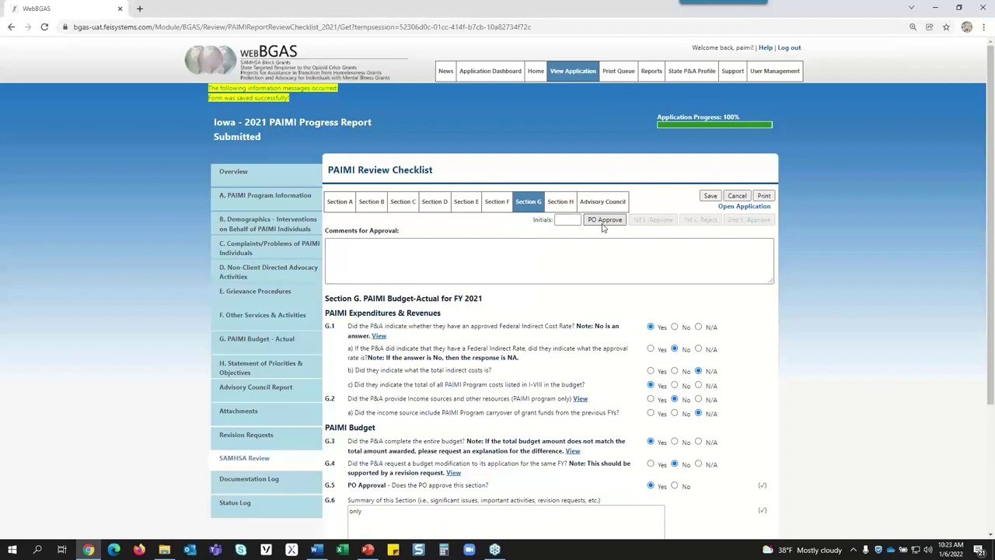
# Enter the approval comment 'this is a test', add the reviewer's initials, and submit the PO approval
pyautogui.click(411, 253)
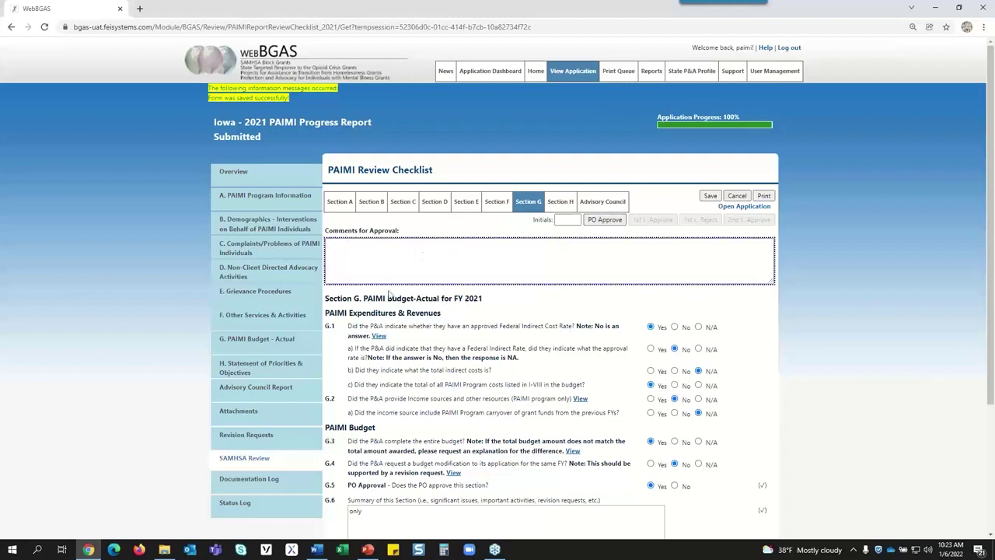
pyautogui.write('the')
pyautogui.press('BackSpace')
pyautogui.write('sis is a test')
pyautogui.click(563, 220)
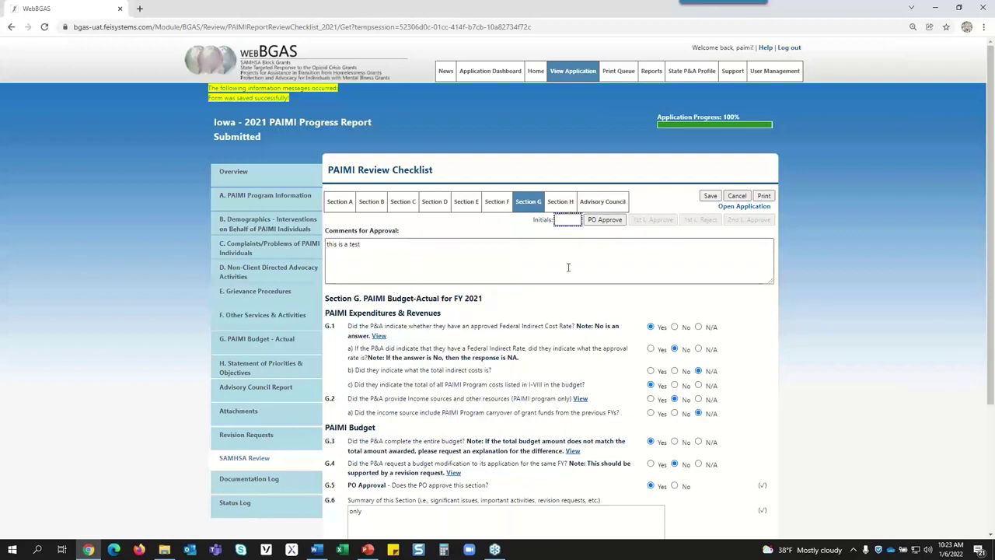
pyautogui.write('spd')
pyautogui.click(610, 221)
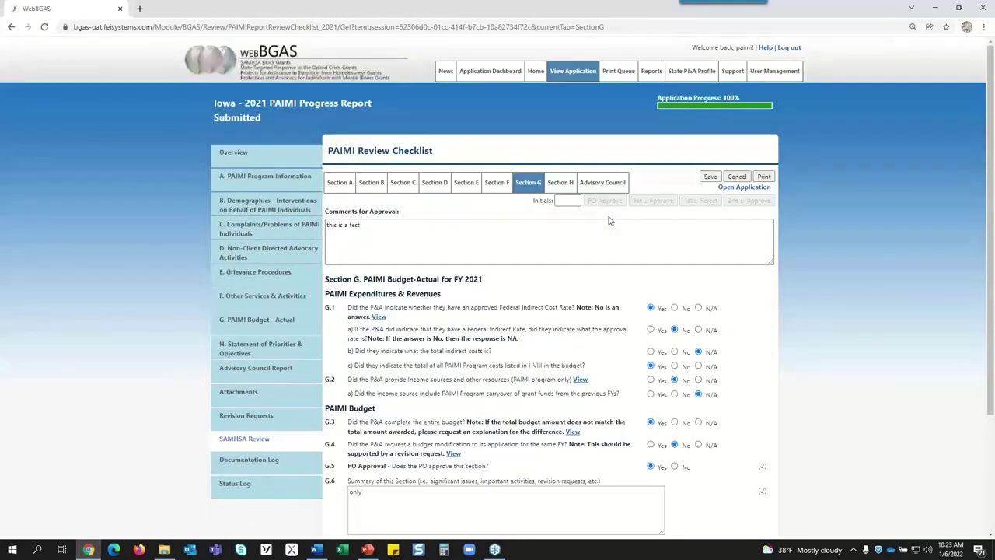
# Open the SAMHSA Review summary for Iowa's 2021 PAIMI Progress Report
pyautogui.click(244, 440)
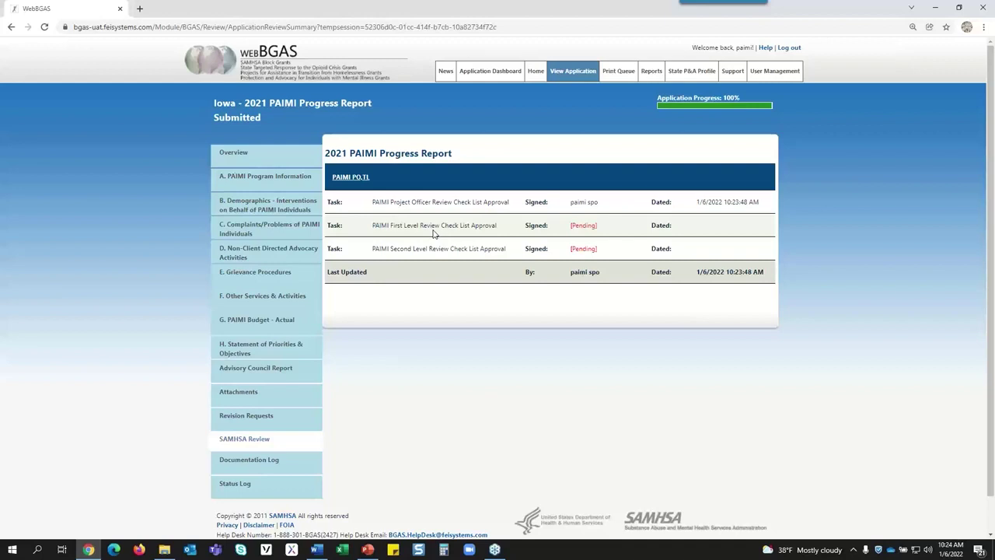
# Recheck Iowa's project officer review checklist, then return to the Application Dashboard
pyautogui.click(340, 178)
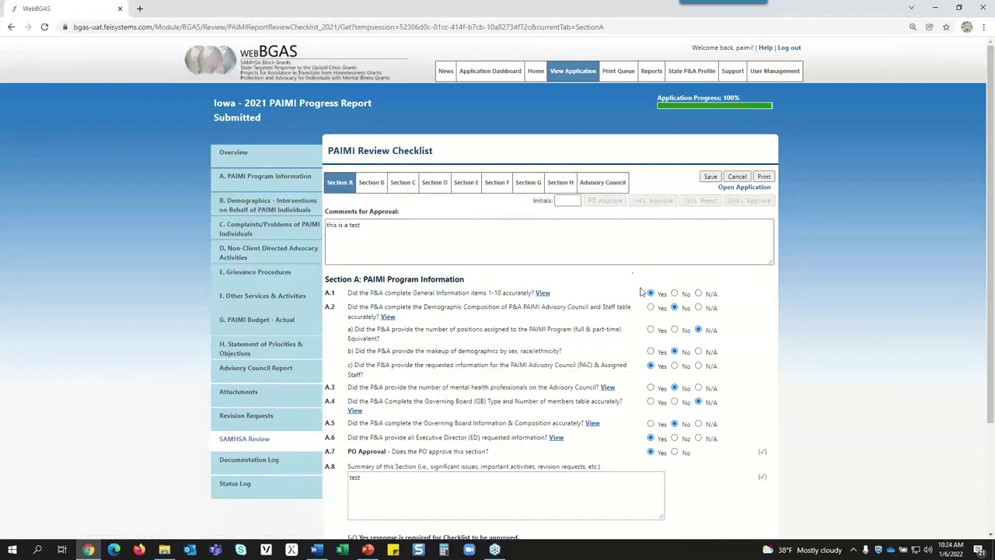
pyautogui.scroll(-1, 646, 301)
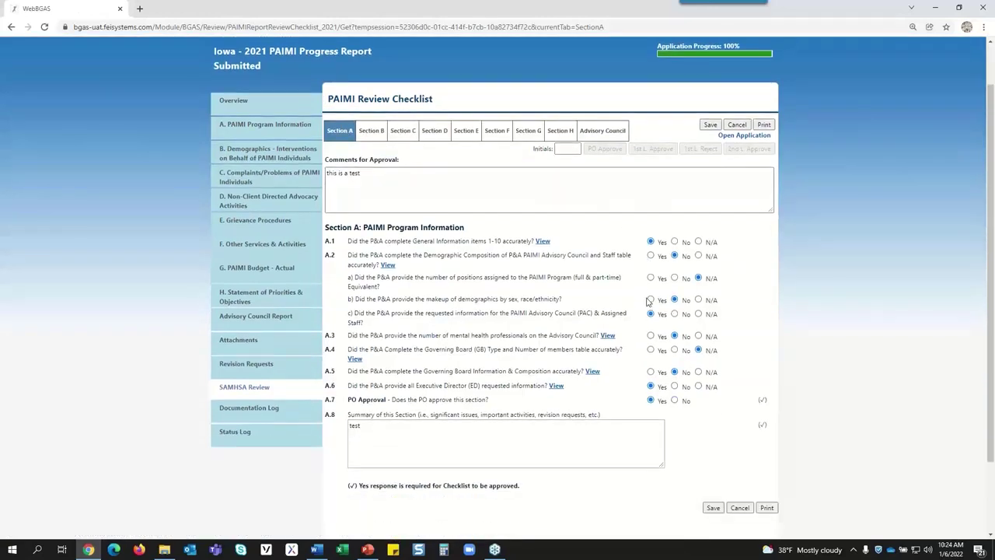
pyautogui.scroll(1, 646, 301)
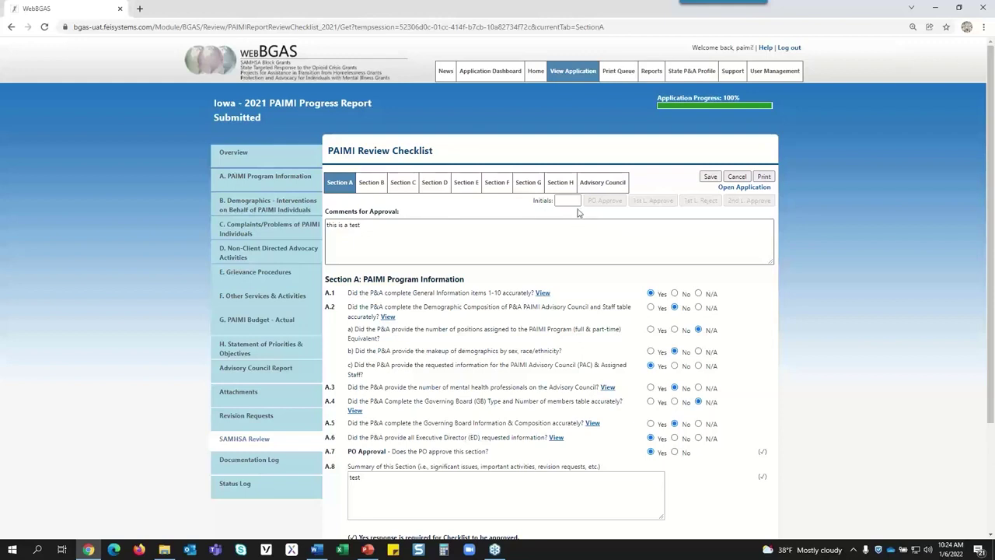
pyautogui.click(483, 73)
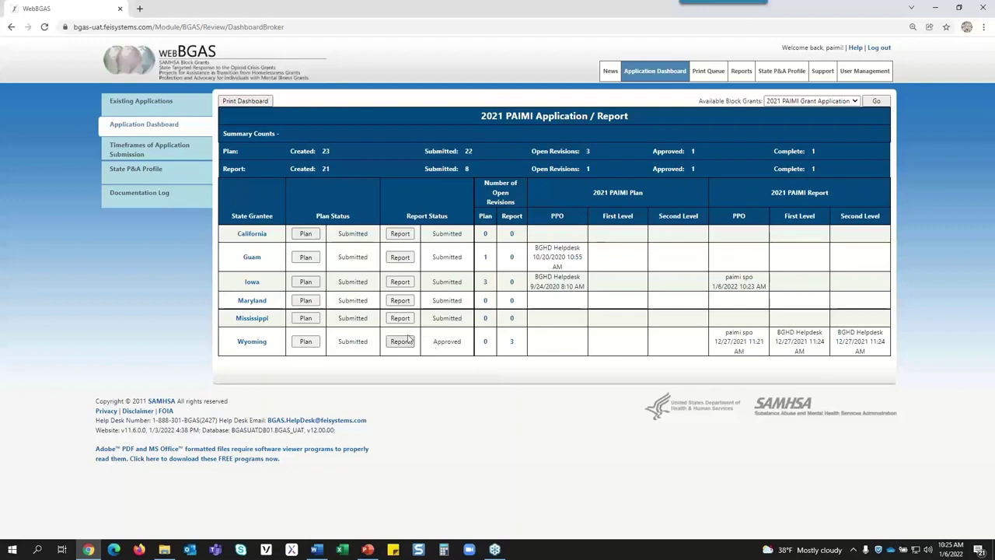
# Open Wyoming's 2021 PAIMI report checklist and view the A.1 General Information form
pyautogui.click(404, 342)
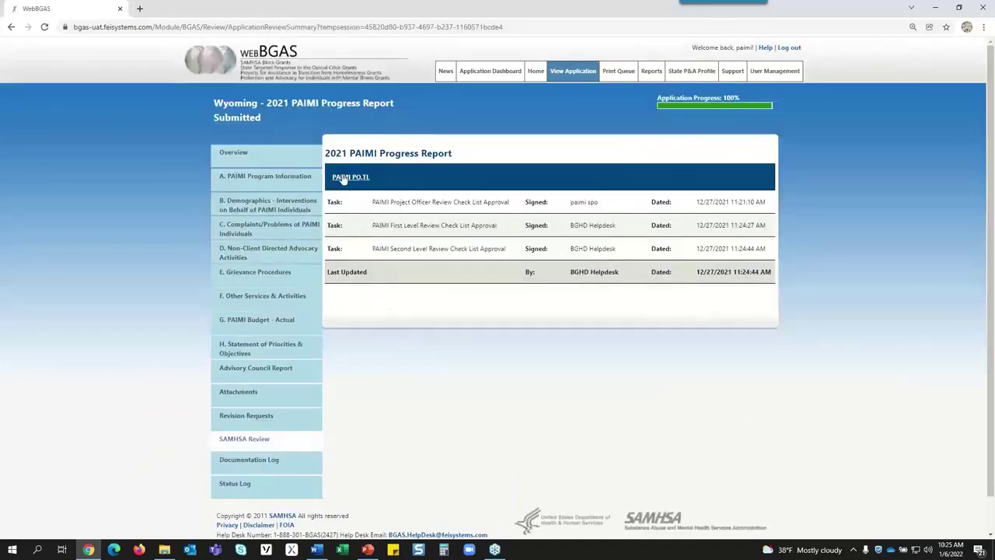
pyautogui.click(347, 180)
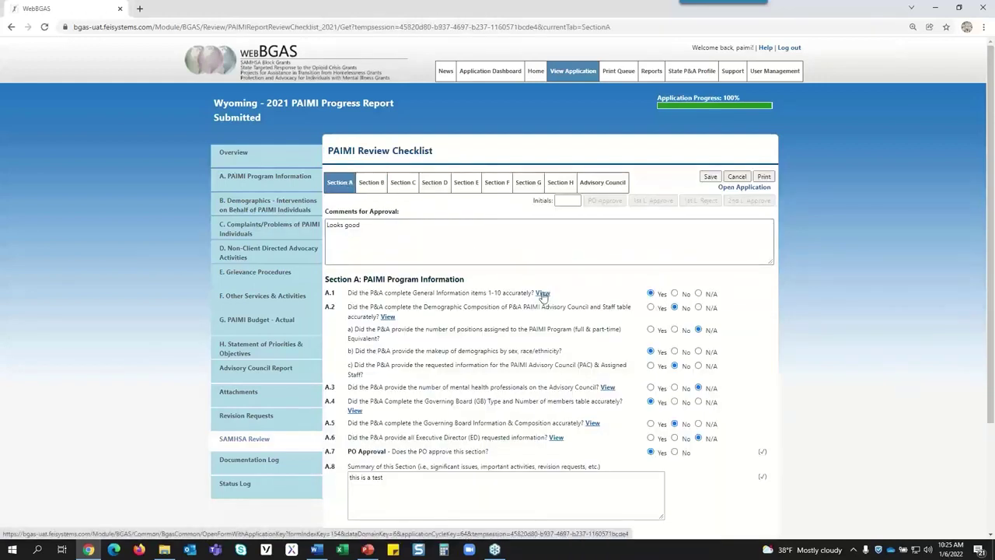
pyautogui.click(542, 294)
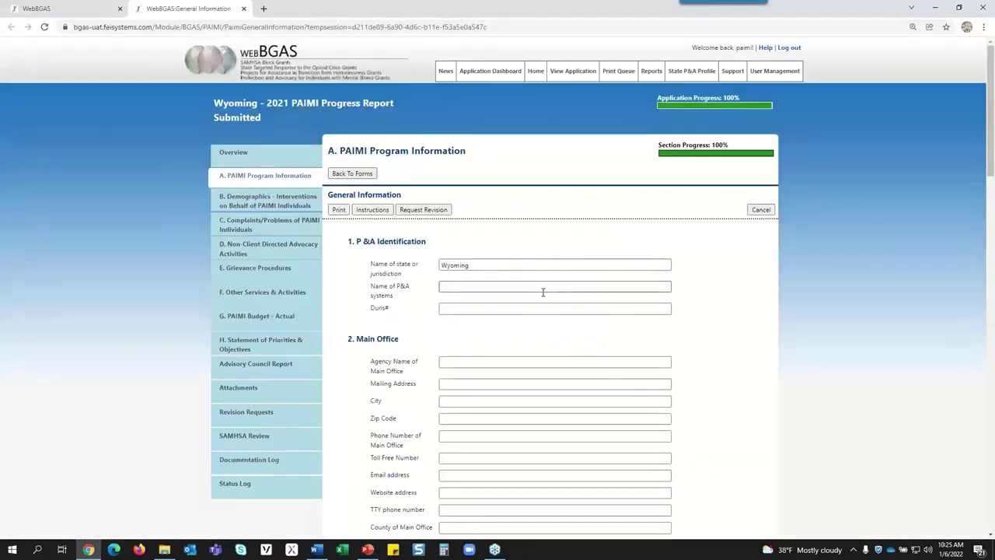
pyautogui.scroll(-3, 536, 285)
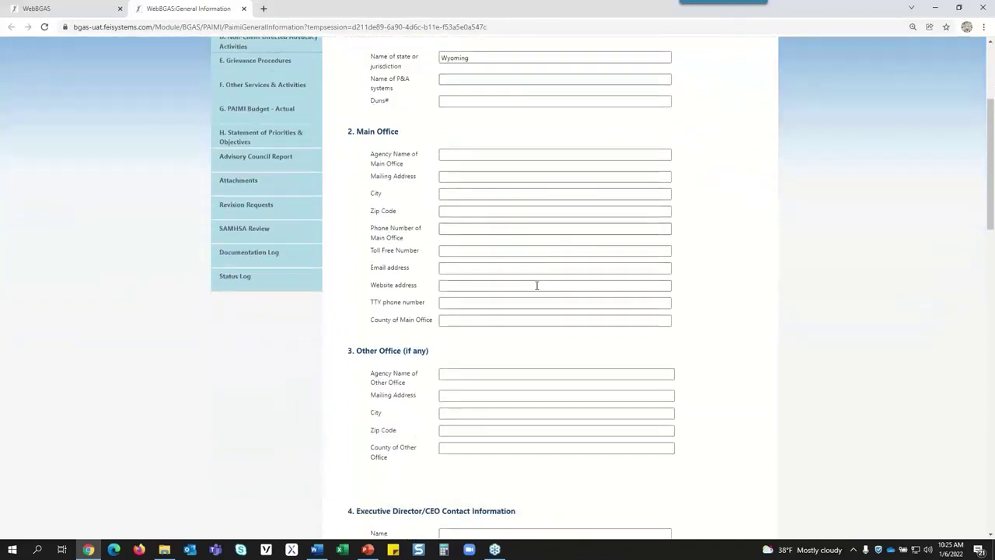
pyautogui.scroll(2, 536, 285)
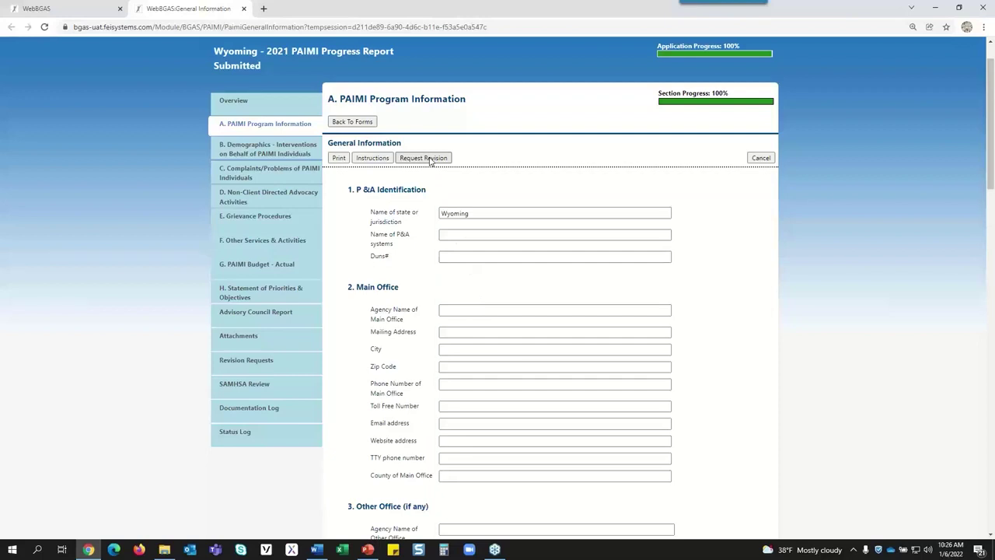
# Request a revision on General Information reading 'this is not complete' and send it to the state
pyautogui.click(430, 160)
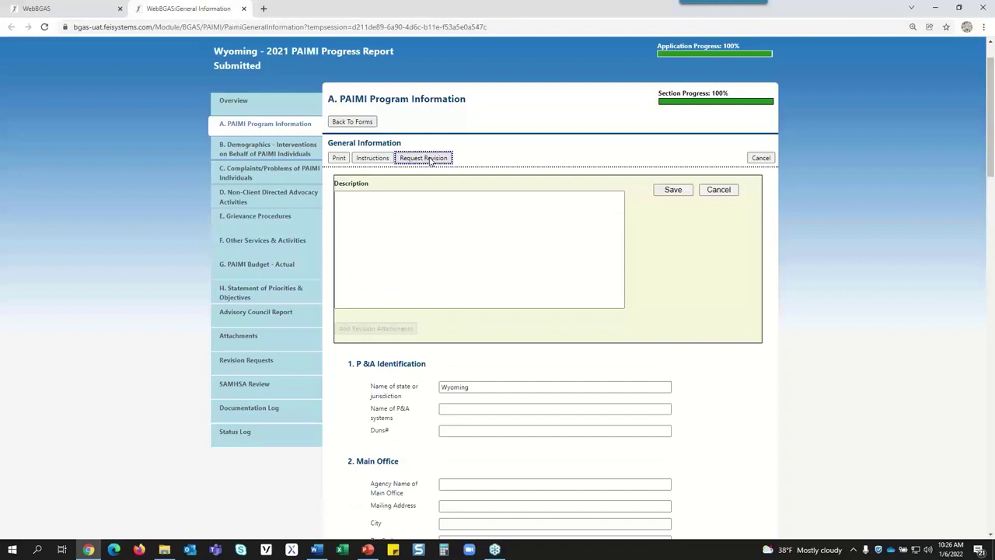
pyautogui.click(430, 203)
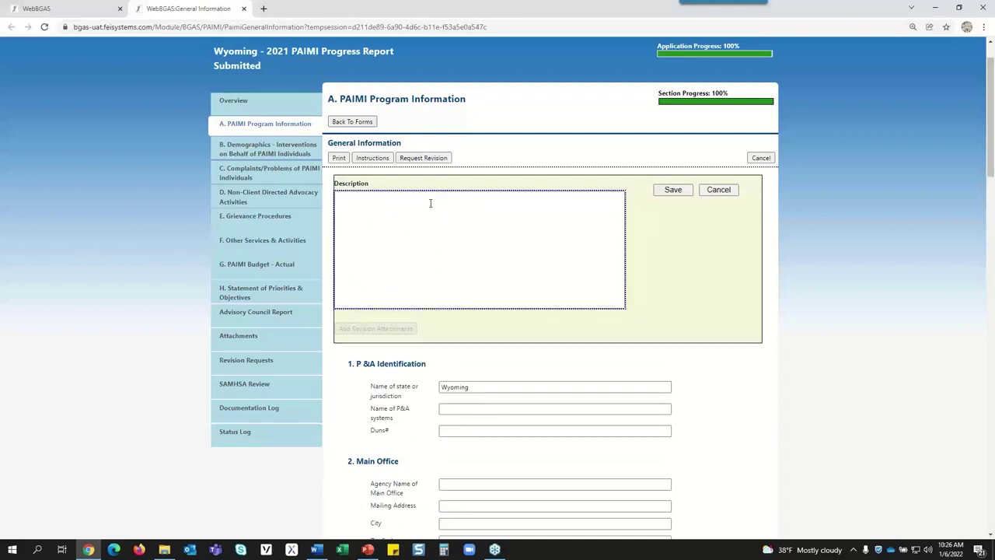
pyautogui.write('this is not complete')
pyautogui.click(674, 190)
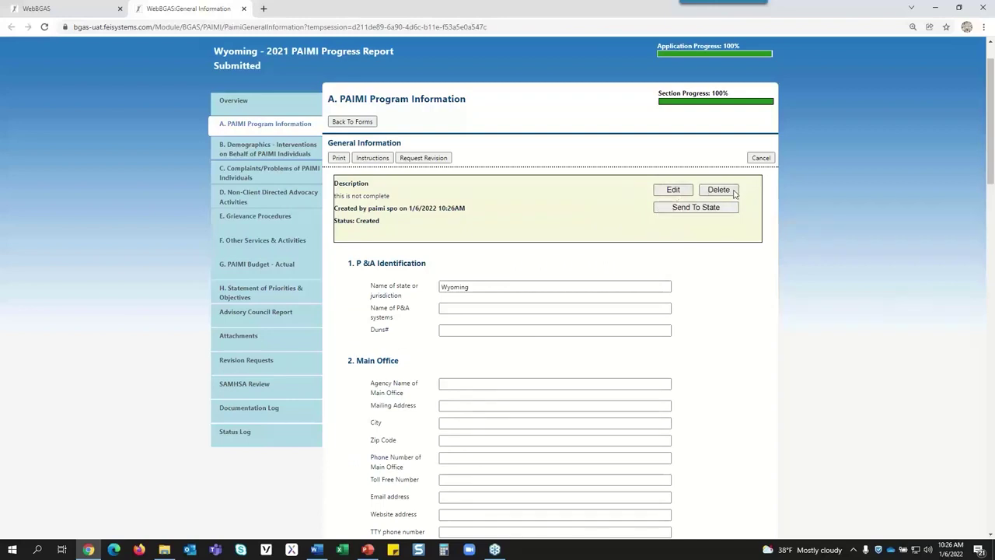
pyautogui.click(688, 207)
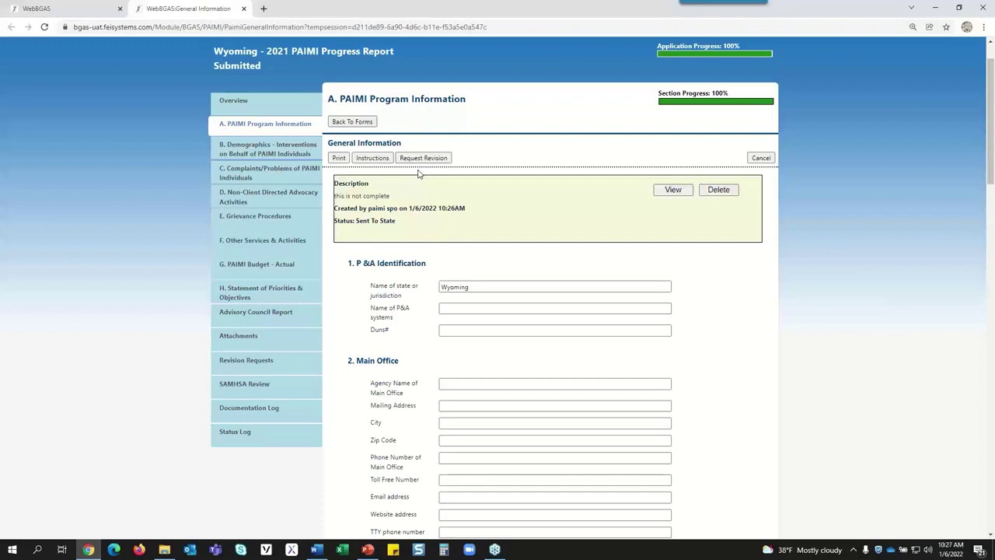
# Close the form and view checklist Section D, showing D.5 approved with 'Looks good'
pyautogui.click(242, 8)
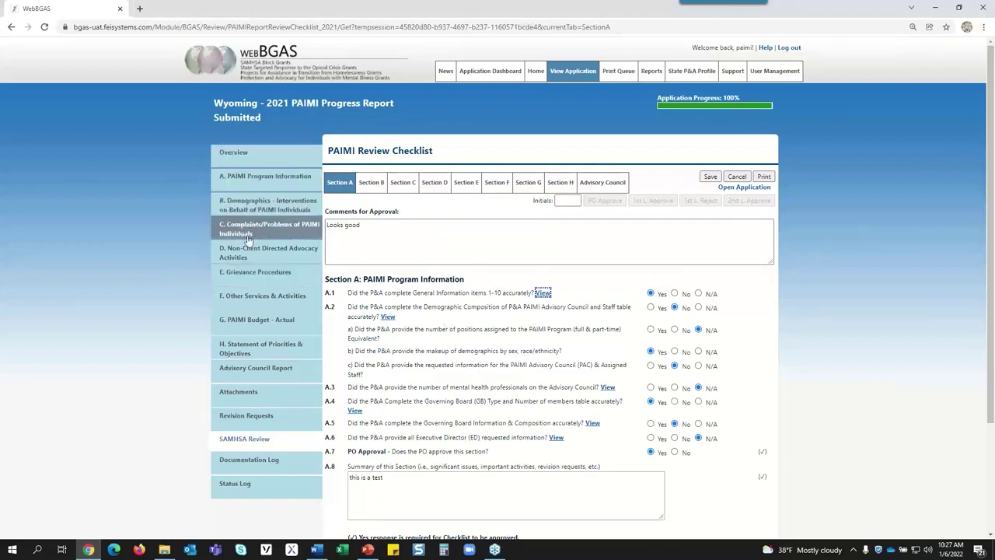
pyautogui.click(428, 185)
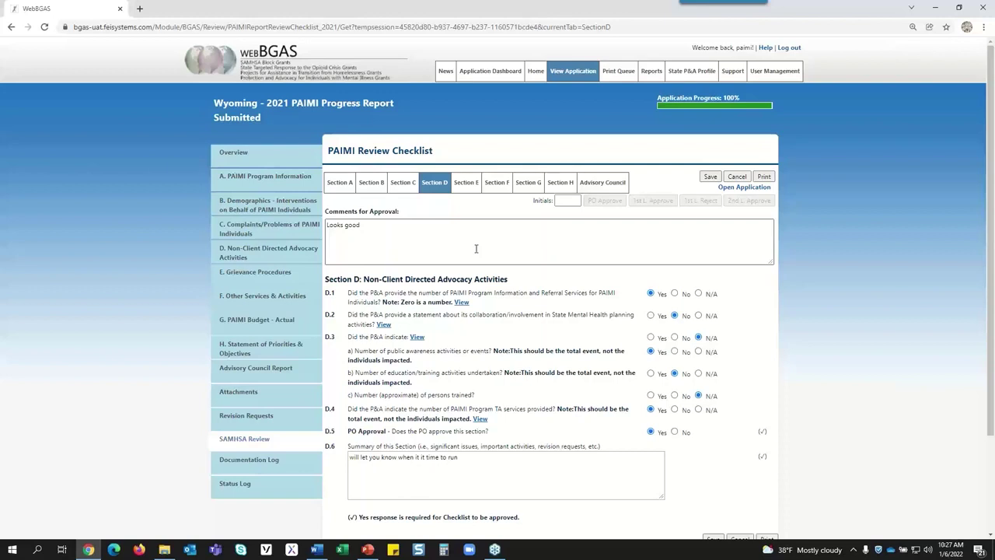
pyautogui.click(247, 423)
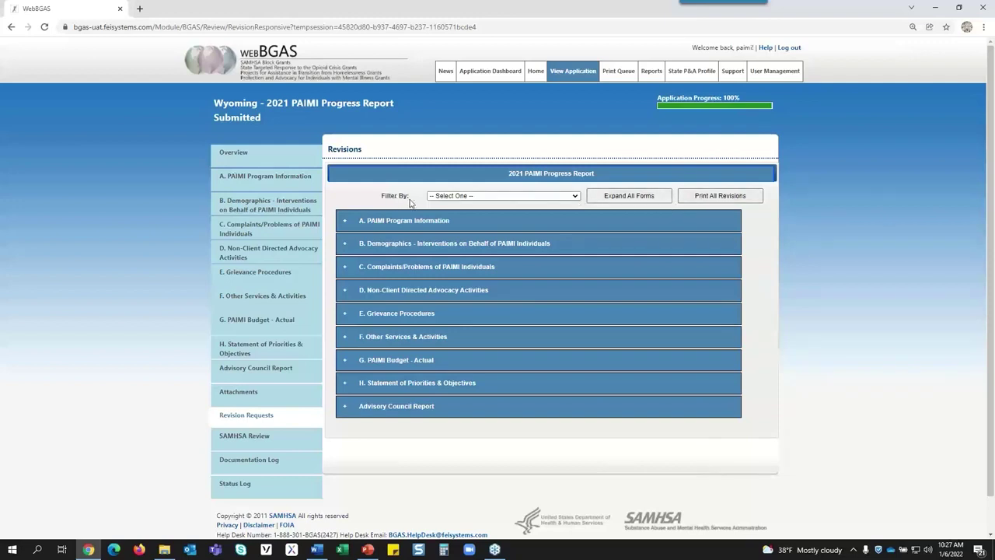
# Open the Filter By dropdown on Wyoming's Revisions page
pyautogui.click(573, 196)
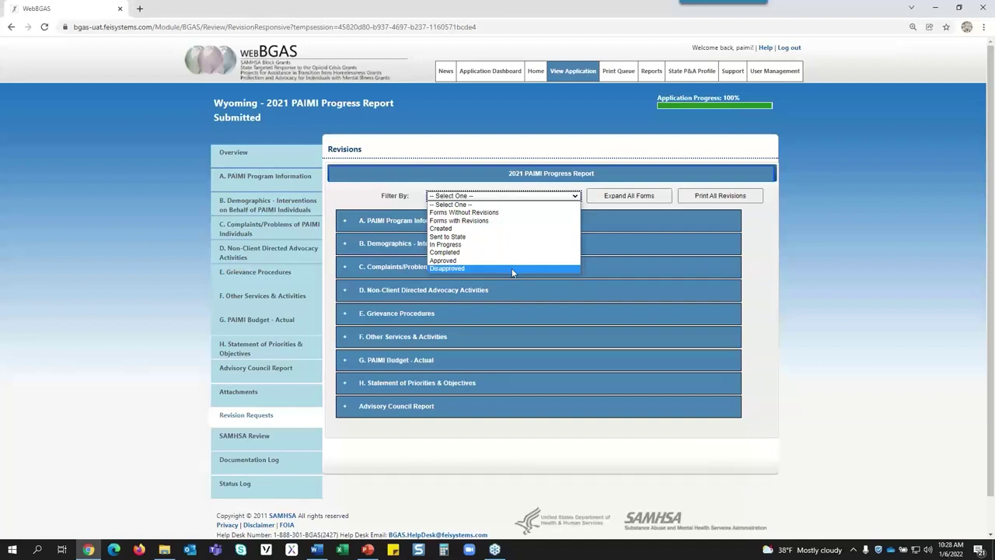
# Filter to Forms with Revisions and review the list, including the new Sent To State request
pyautogui.click(479, 222)
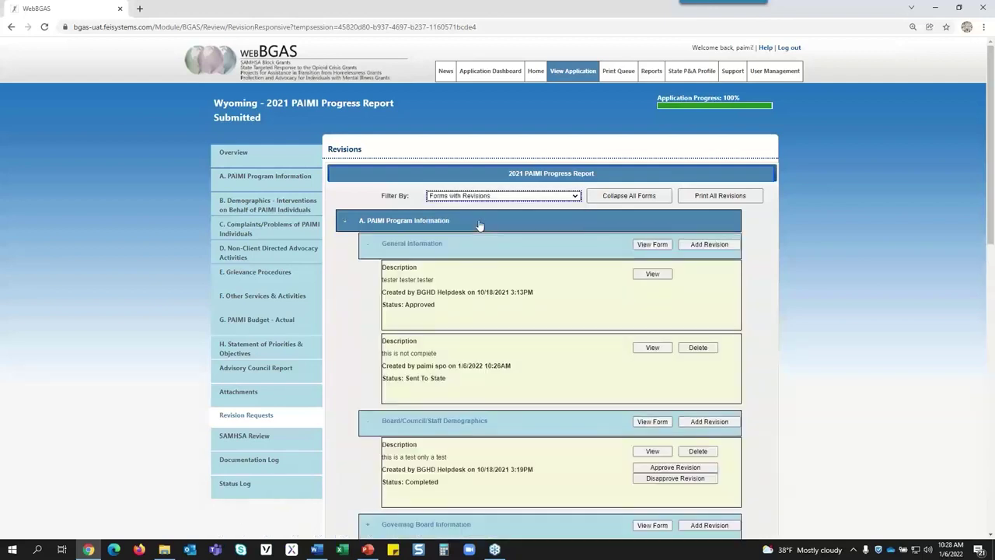
pyautogui.scroll(-3, 479, 225)
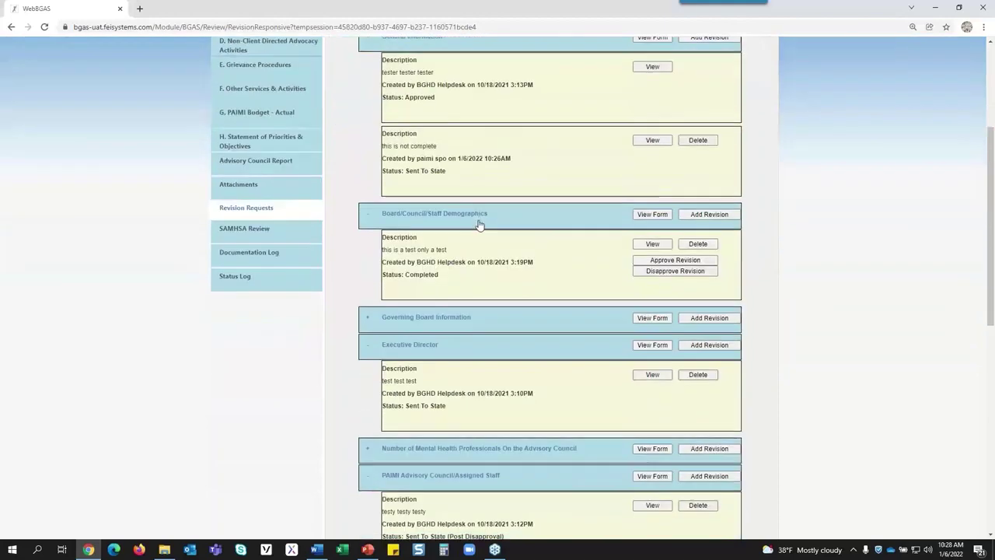
pyautogui.scroll(-5, 480, 225)
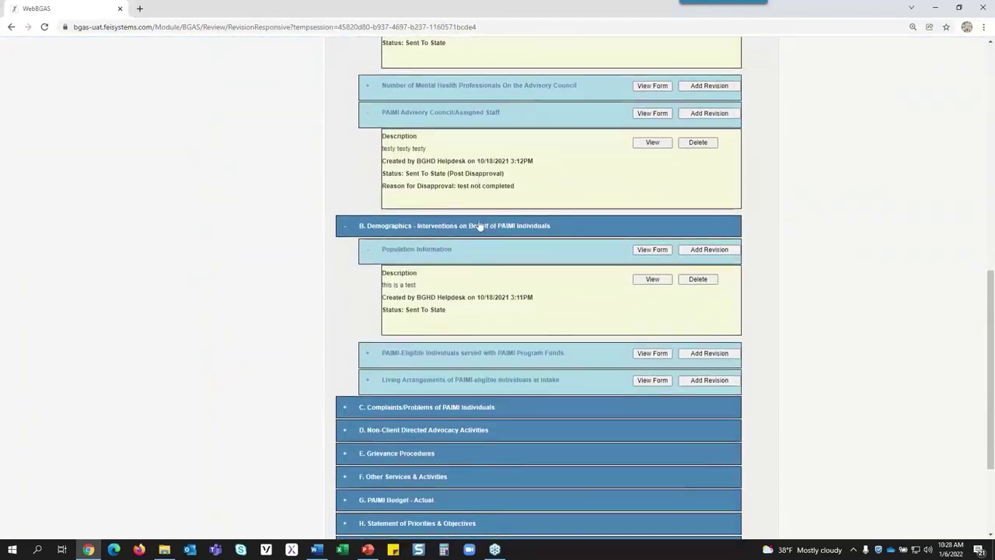
pyautogui.scroll(4, 481, 224)
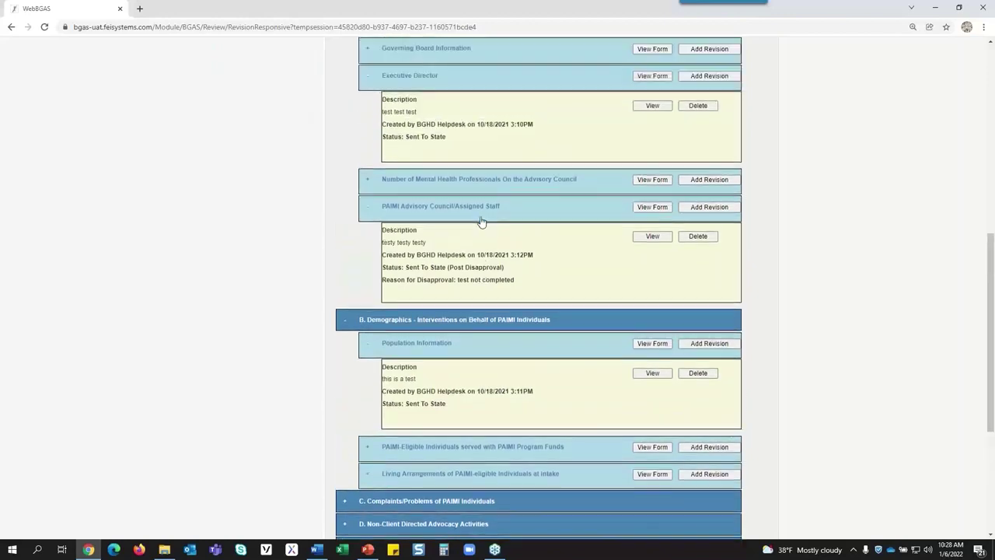
pyautogui.scroll(2, 481, 221)
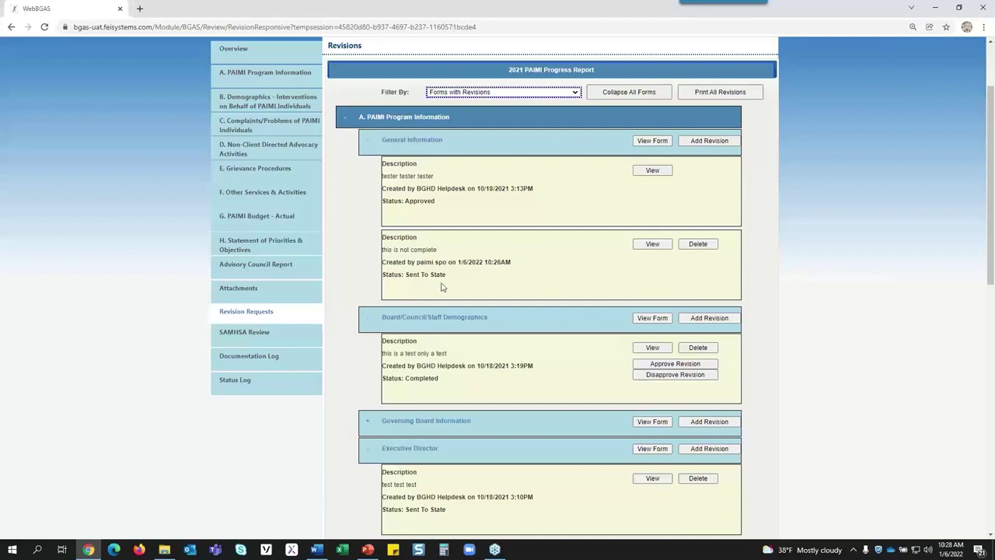
pyautogui.scroll(-1, 451, 330)
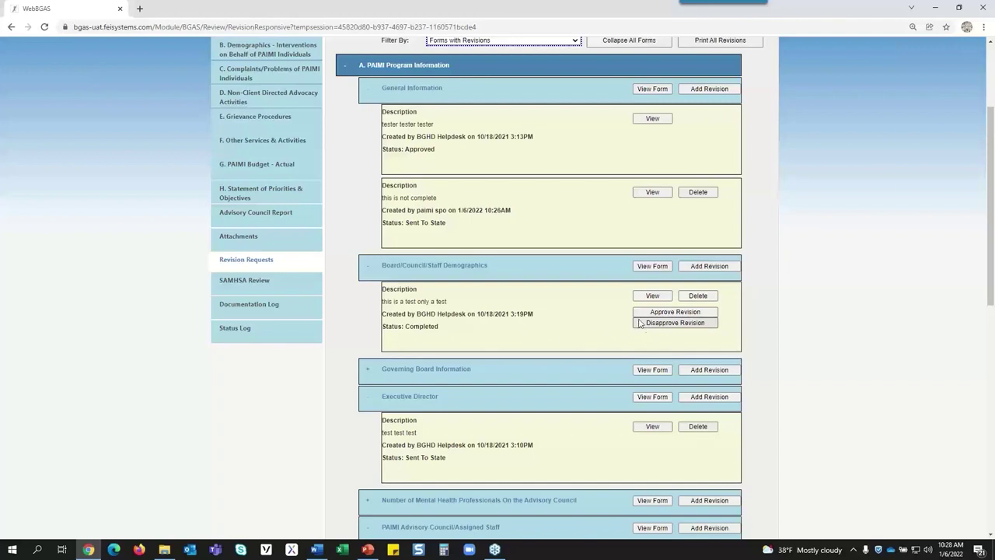
pyautogui.scroll(-2, 628, 336)
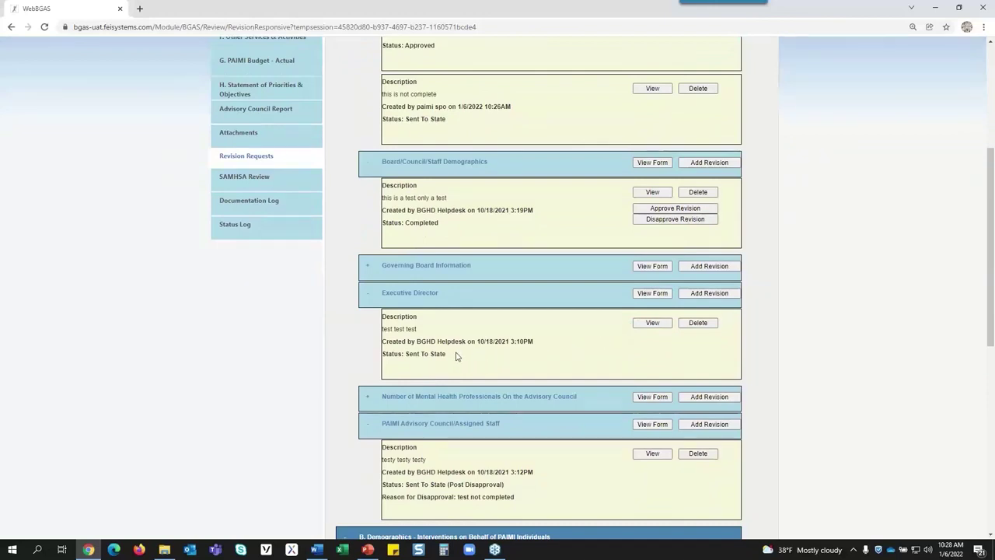
pyautogui.scroll(-3, 457, 356)
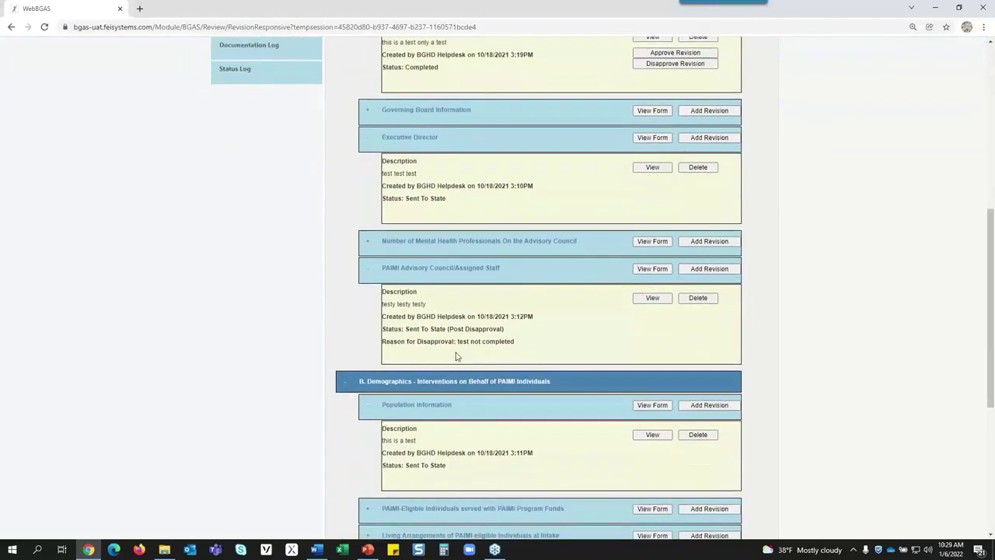
pyautogui.scroll(-1, 457, 356)
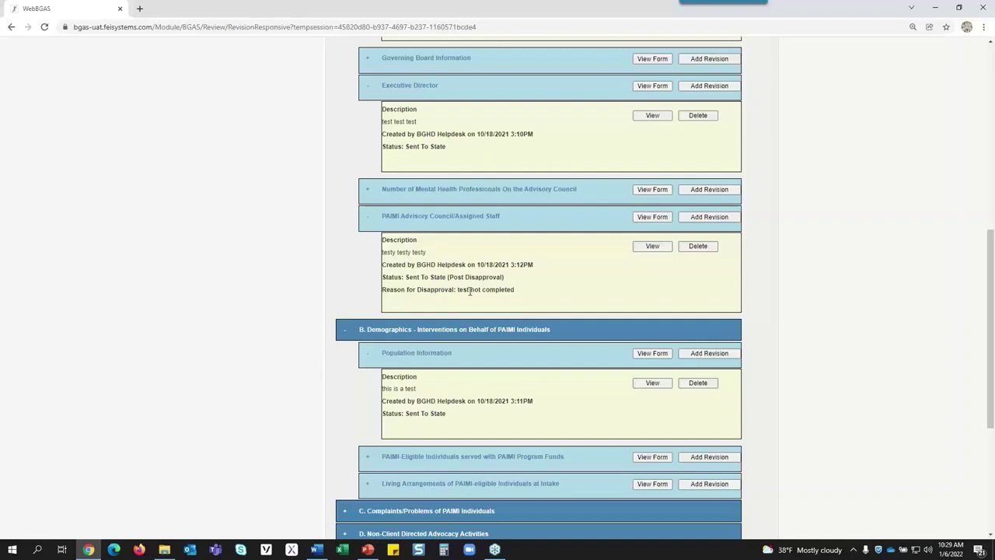
pyautogui.scroll(-2, 469, 292)
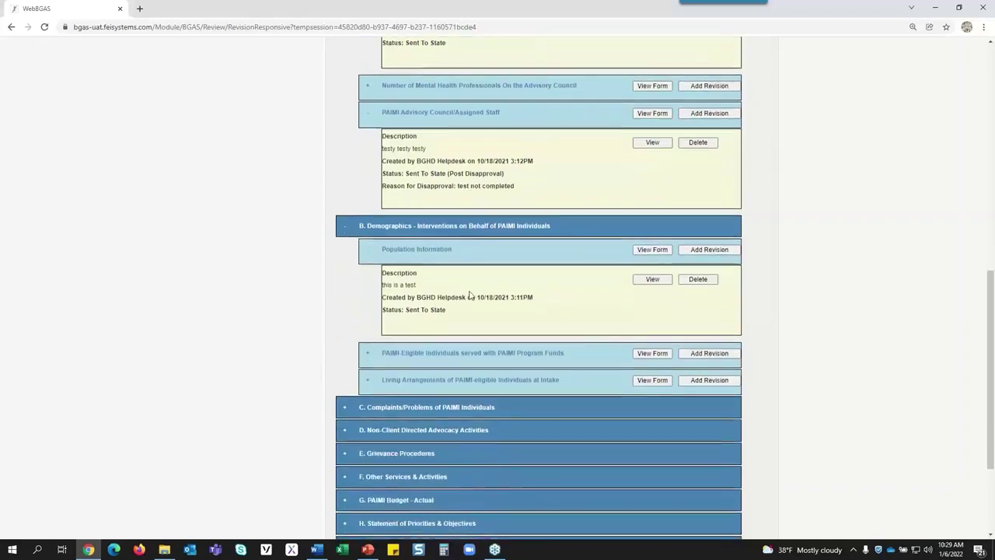
pyautogui.scroll(5, 469, 295)
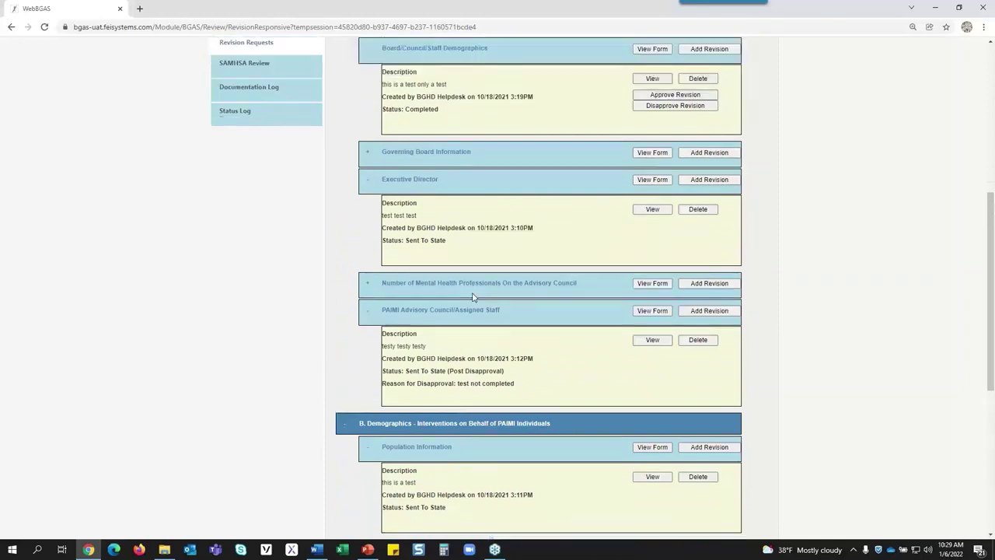
pyautogui.scroll(3, 473, 298)
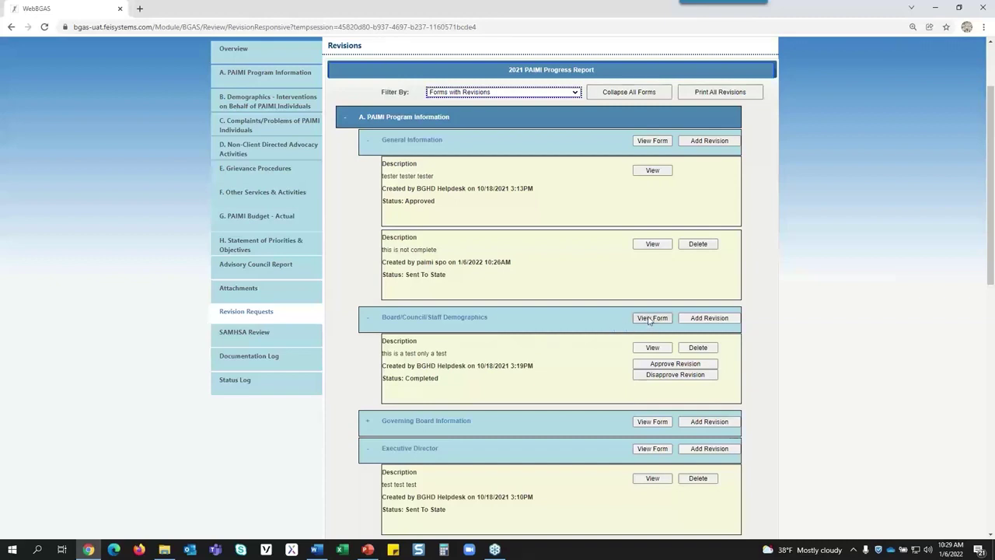
pyautogui.click(649, 318)
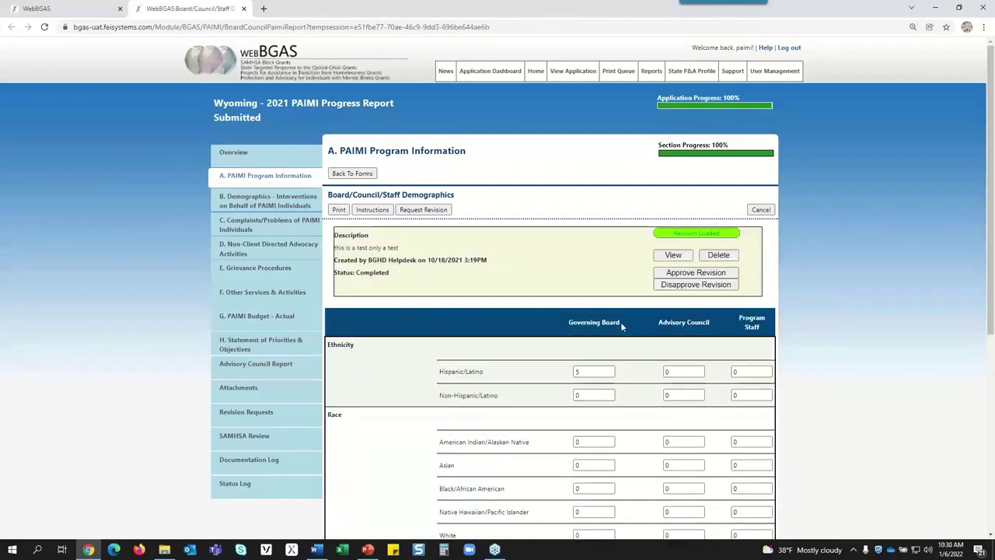
pyautogui.scroll(-3, 620, 322)
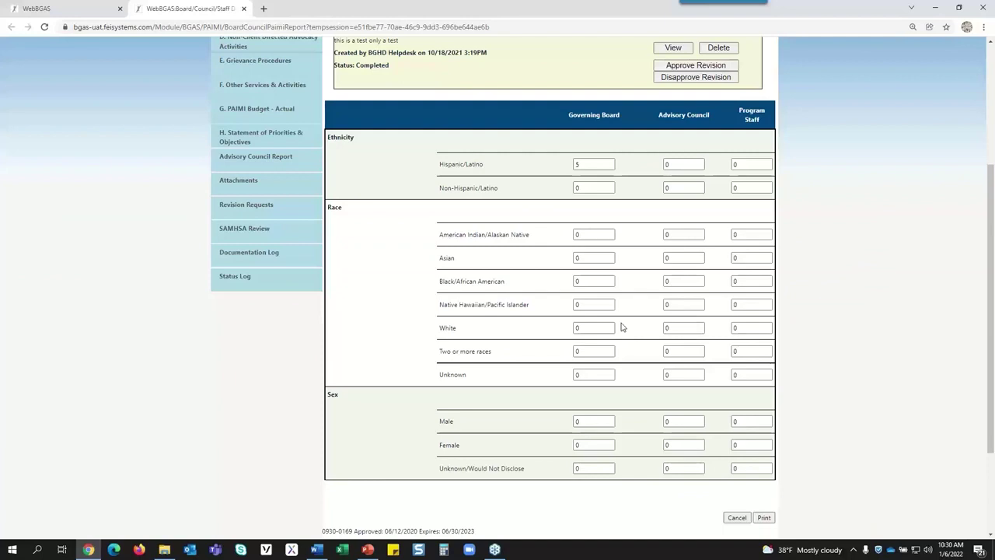
pyautogui.scroll(2, 620, 327)
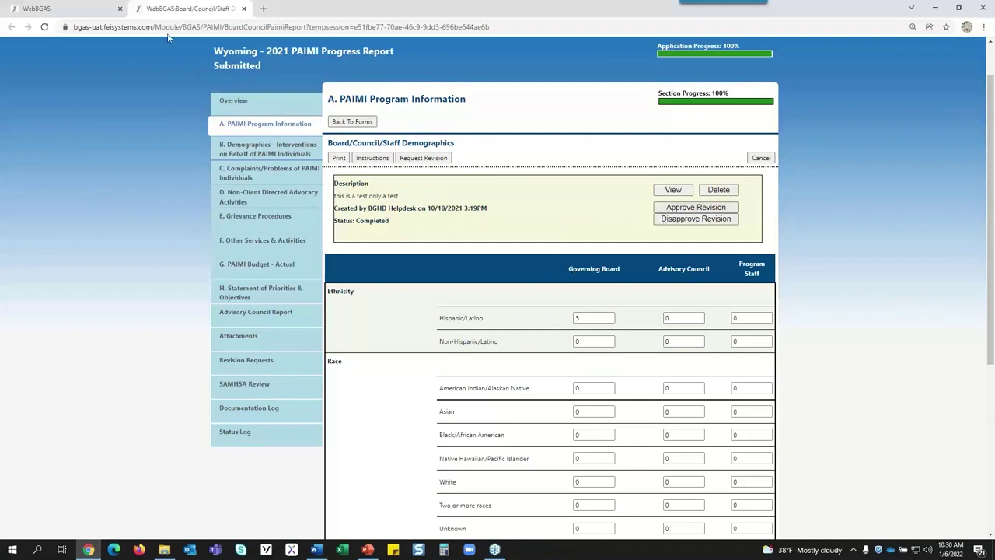
pyautogui.click(244, 9)
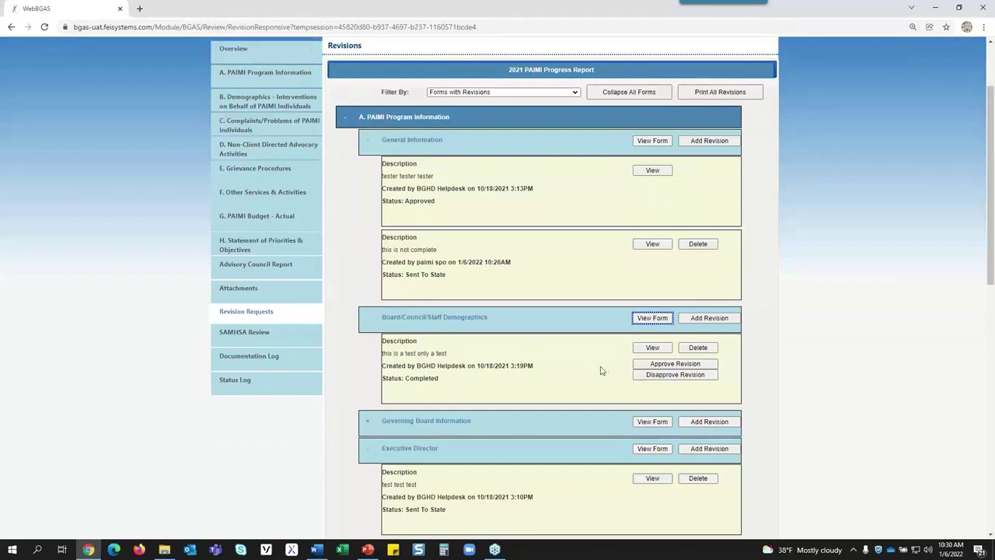
# Disapprove the Board/Council/Staff Demographics revision, giving 'not completed correctly' as the reason
pyautogui.click(657, 377)
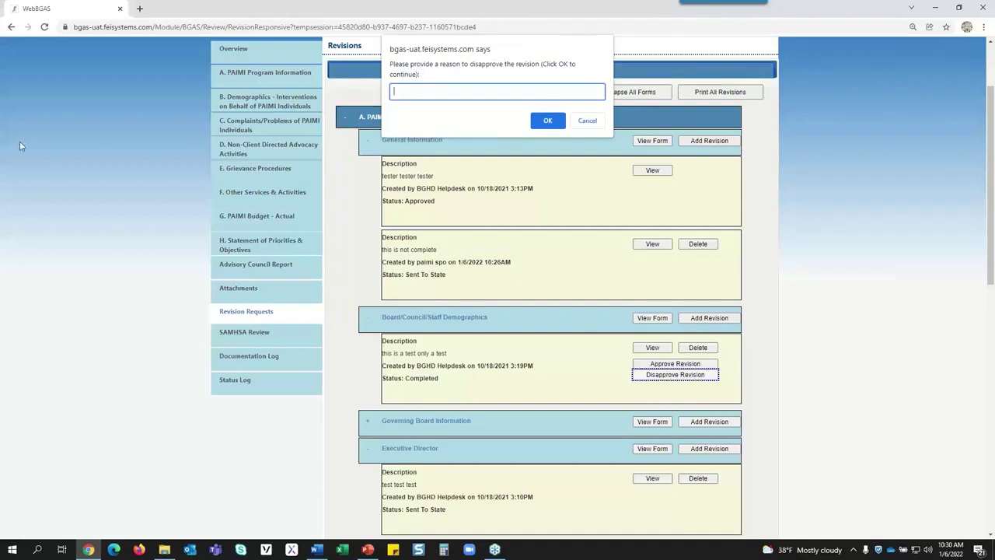
pyautogui.write('not completed ')
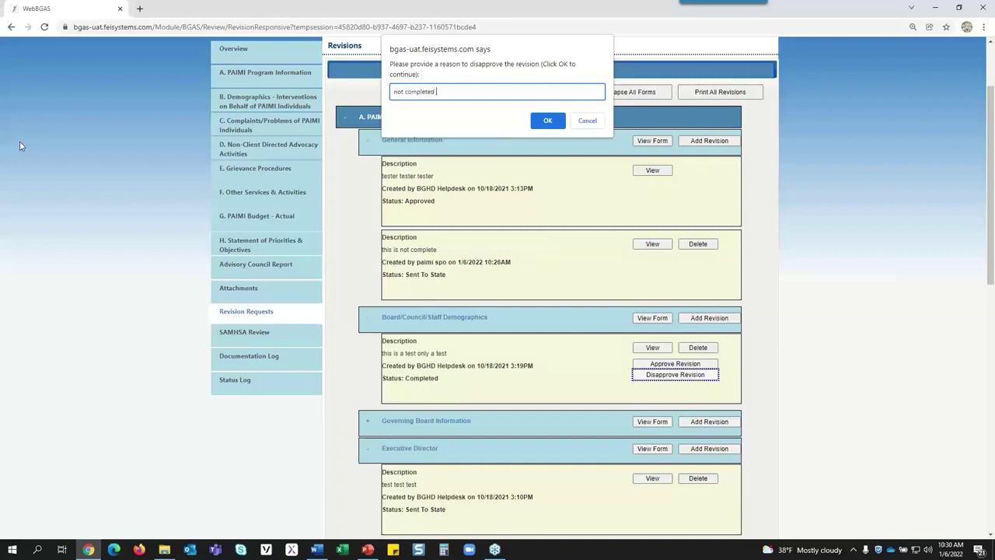
pyautogui.write('correctly')
pyautogui.click(546, 122)
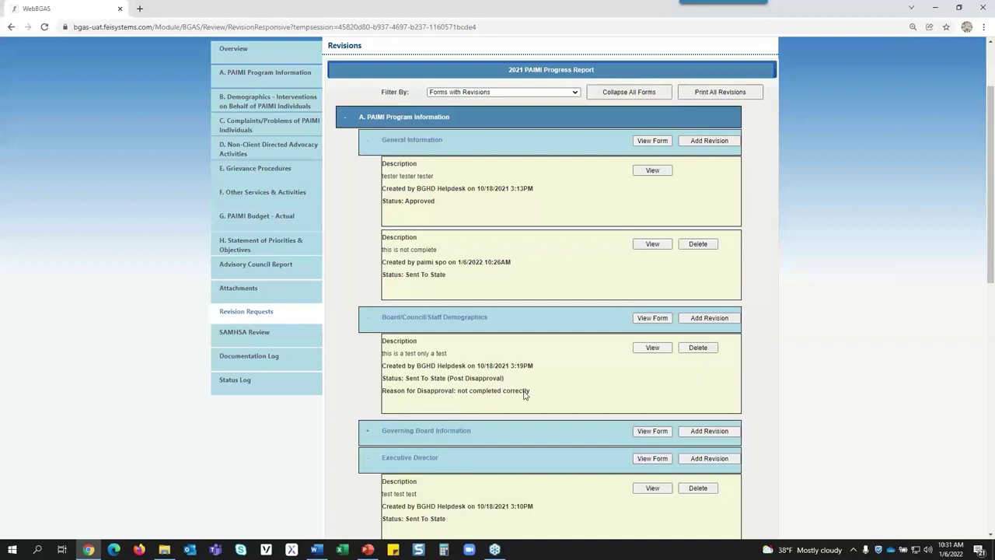
# Scroll through the revision list, then return to the 2021 PAIMI Application Dashboard
pyautogui.scroll(-5, 524, 394)
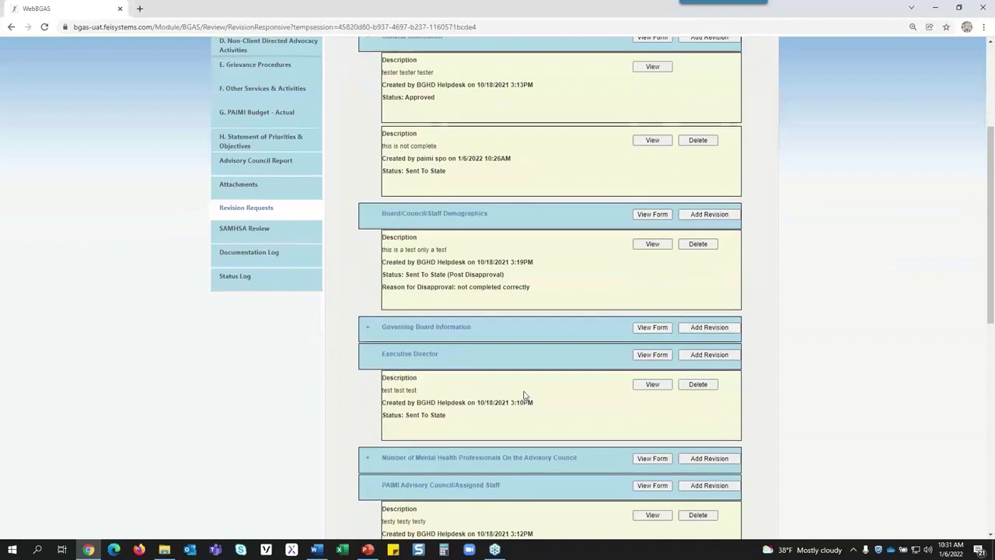
pyautogui.scroll(-1, 524, 394)
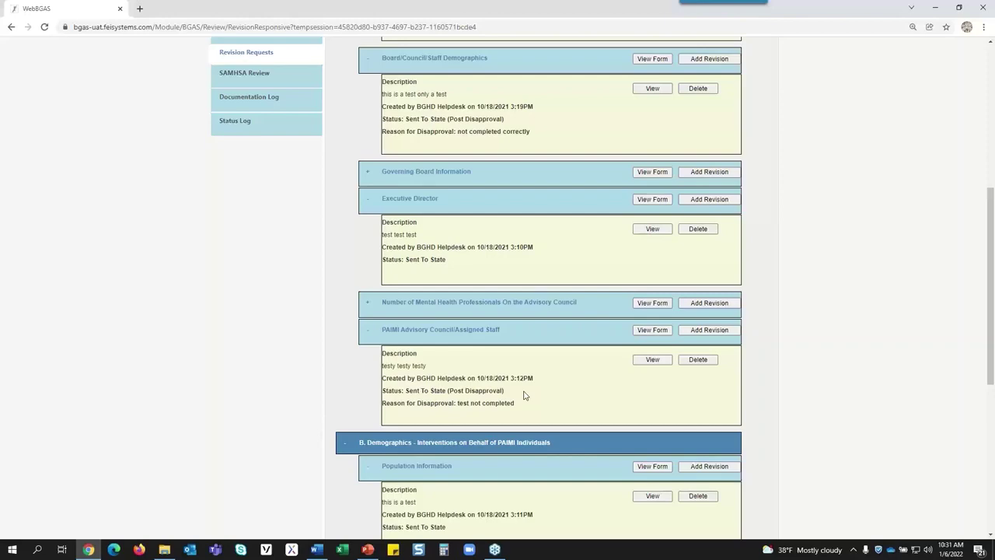
pyautogui.scroll(-1, 523, 395)
pyautogui.scroll(2, 523, 396)
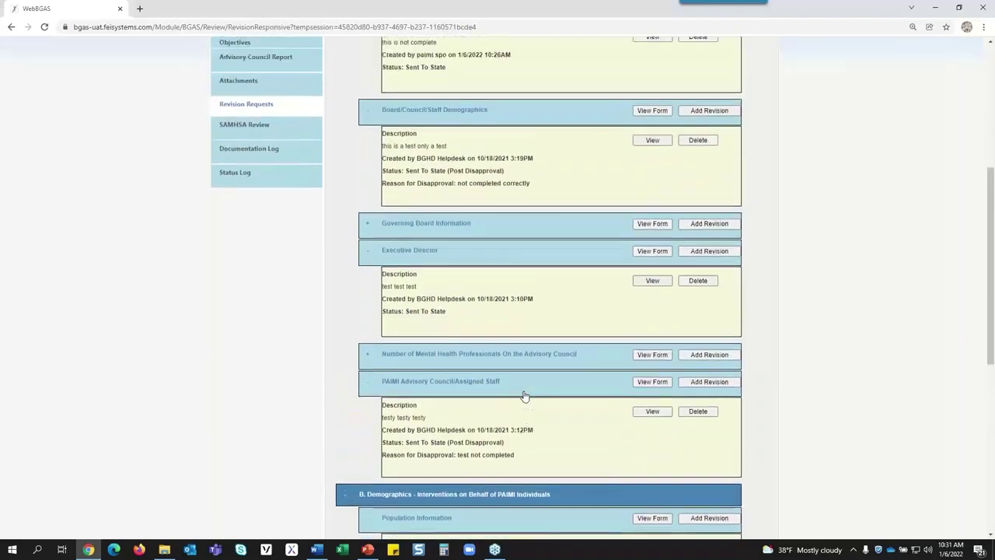
pyautogui.scroll(4, 524, 395)
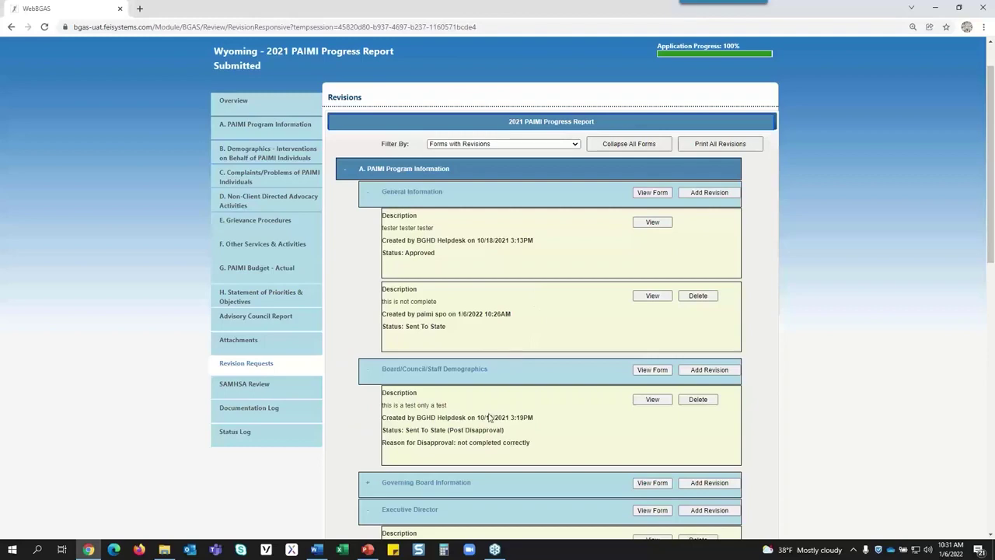
pyautogui.scroll(-5, 489, 417)
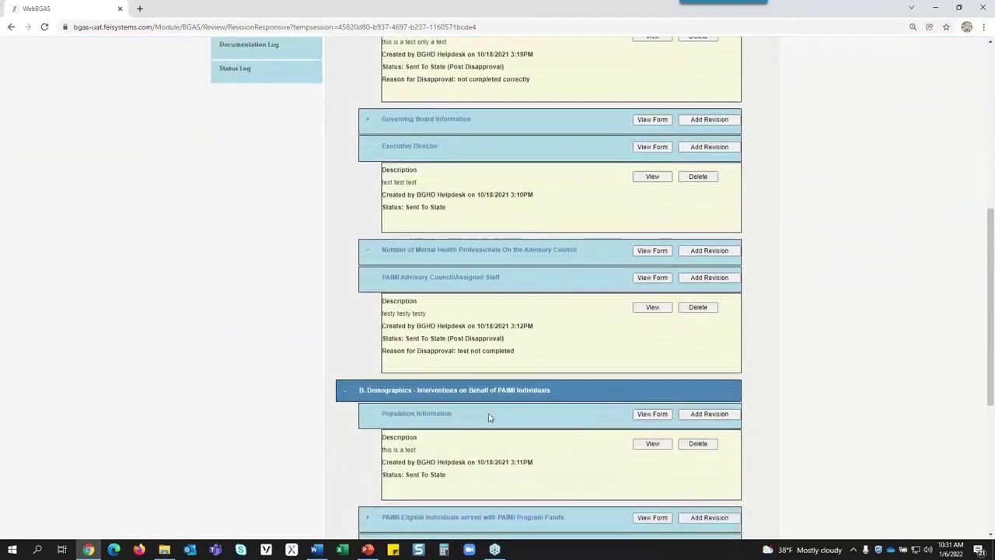
pyautogui.scroll(5, 489, 418)
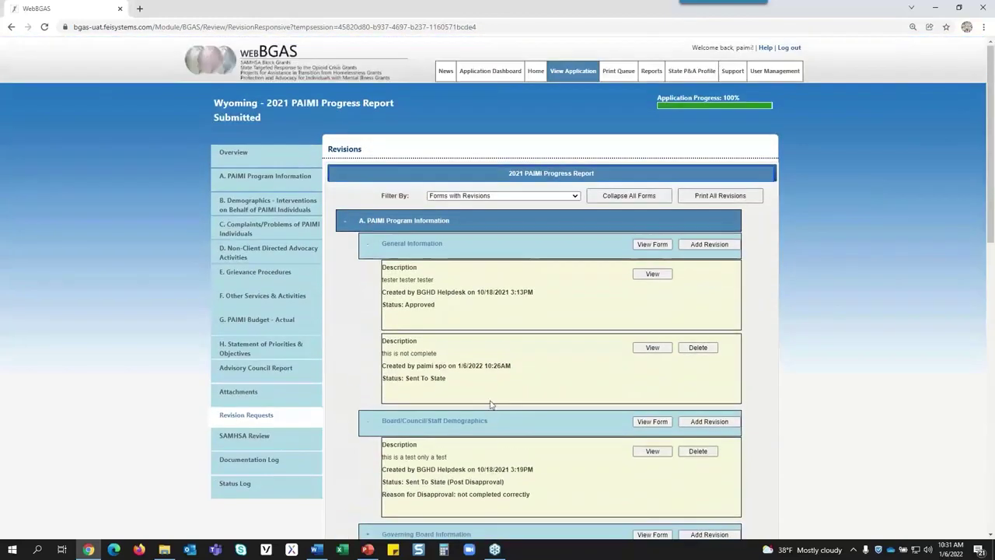
pyautogui.click(484, 73)
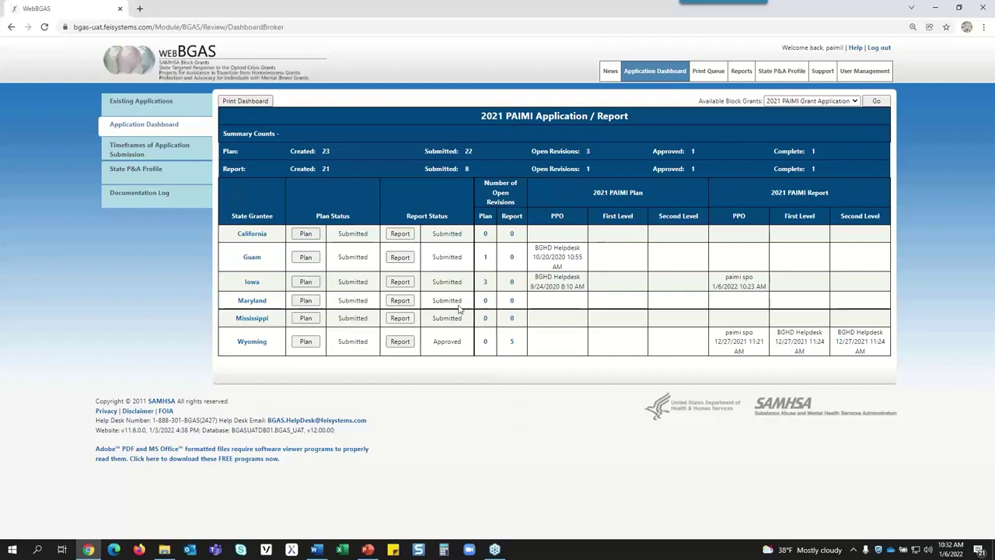
# Open Wyoming's 2021 progress report at section B. Demographics
pyautogui.click(398, 343)
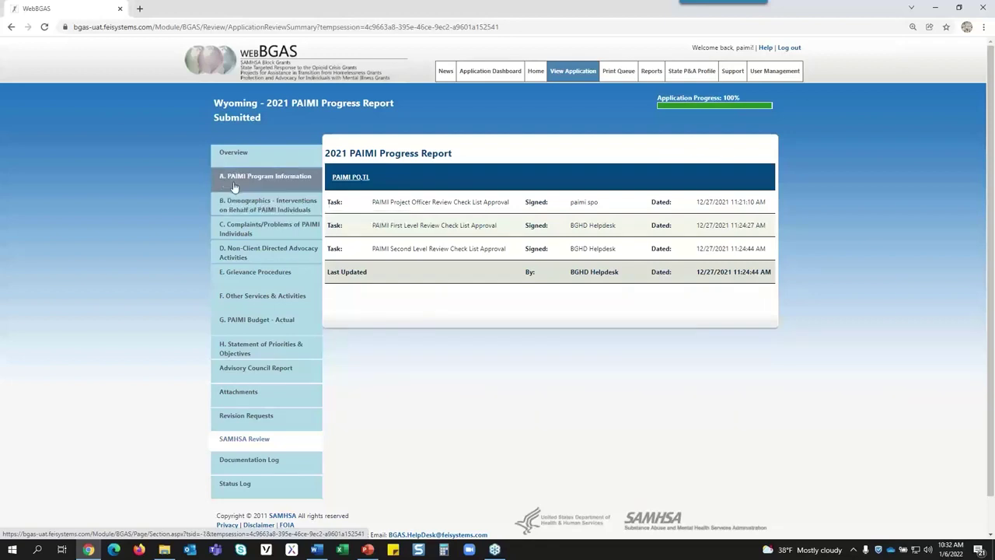
pyautogui.click(237, 204)
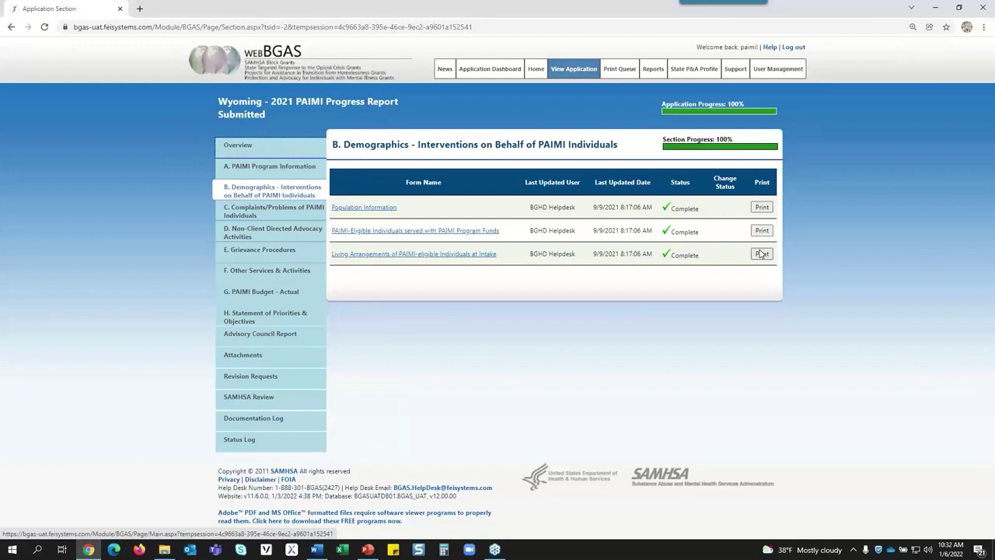
# Open the Non-client Directed Advocacy Activities form in Wyoming's Section D
pyautogui.click(261, 231)
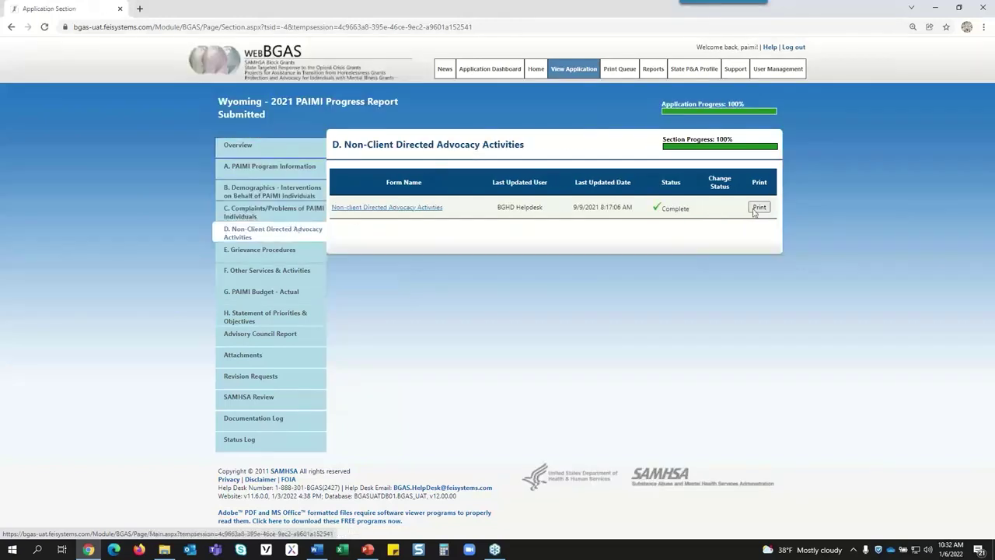
pyautogui.click(391, 209)
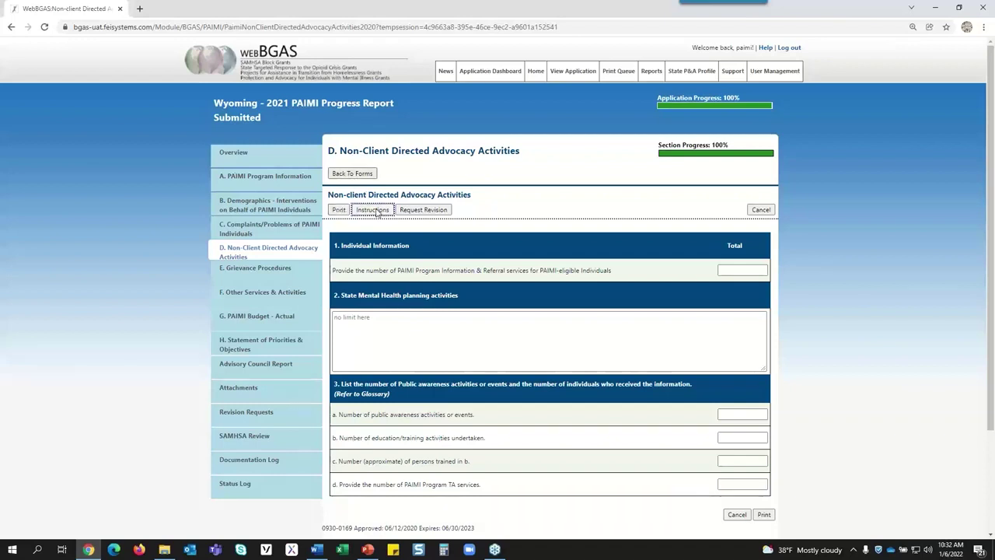
# Read the form's instructions, close them, and go back to the 2021 PAIMI Application dashboard
pyautogui.click(373, 210)
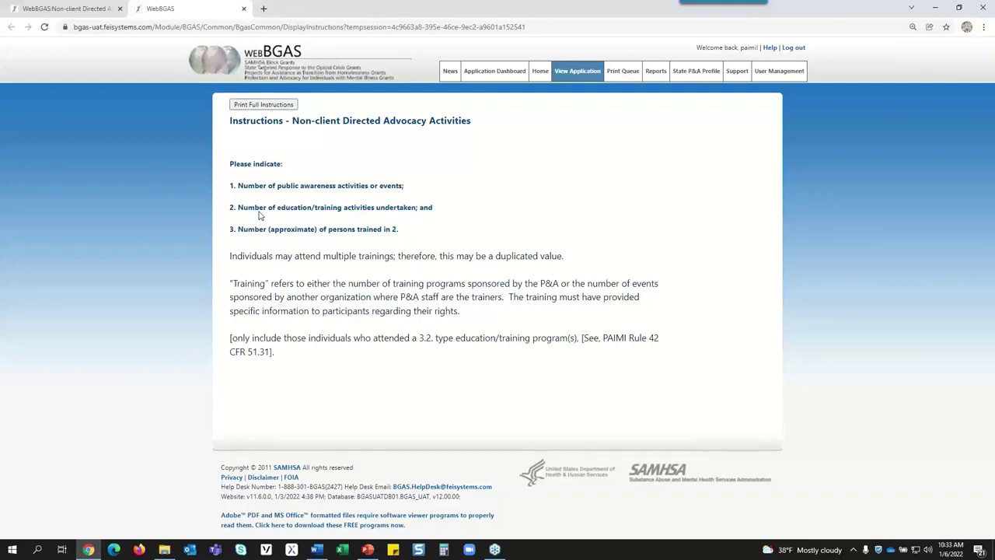
pyautogui.click(243, 9)
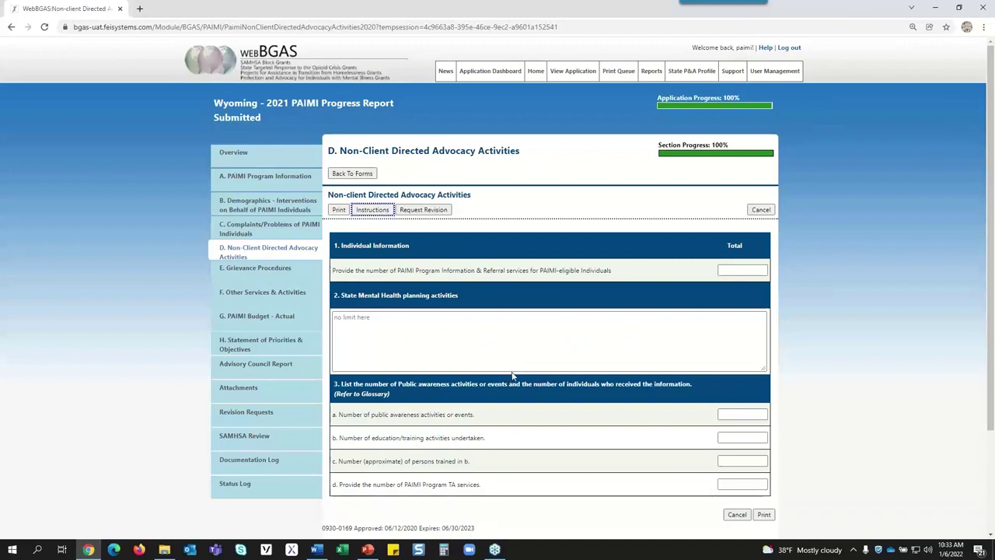
pyautogui.click(487, 72)
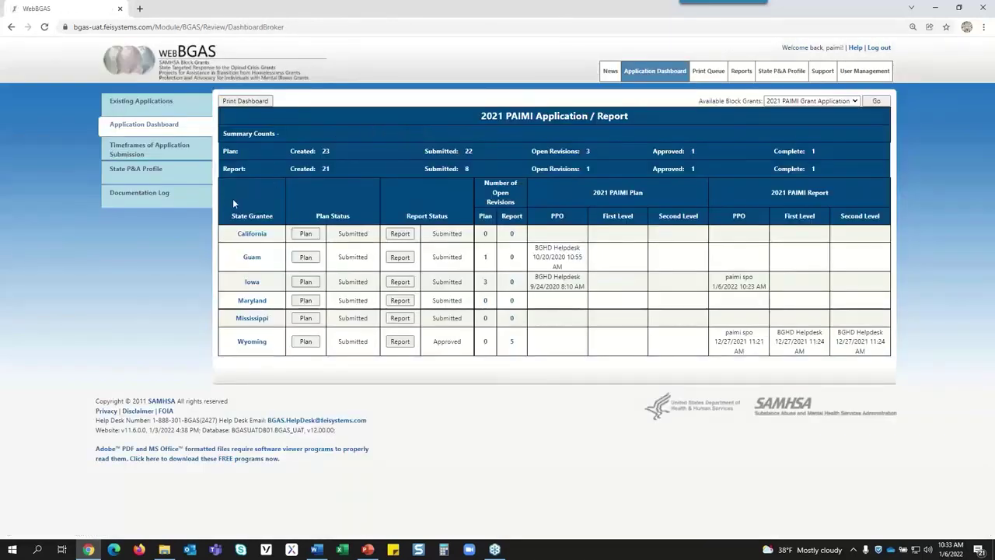
# Open Guam's 2022 PAIMI Grant Application from Guam's application list
pyautogui.click(249, 257)
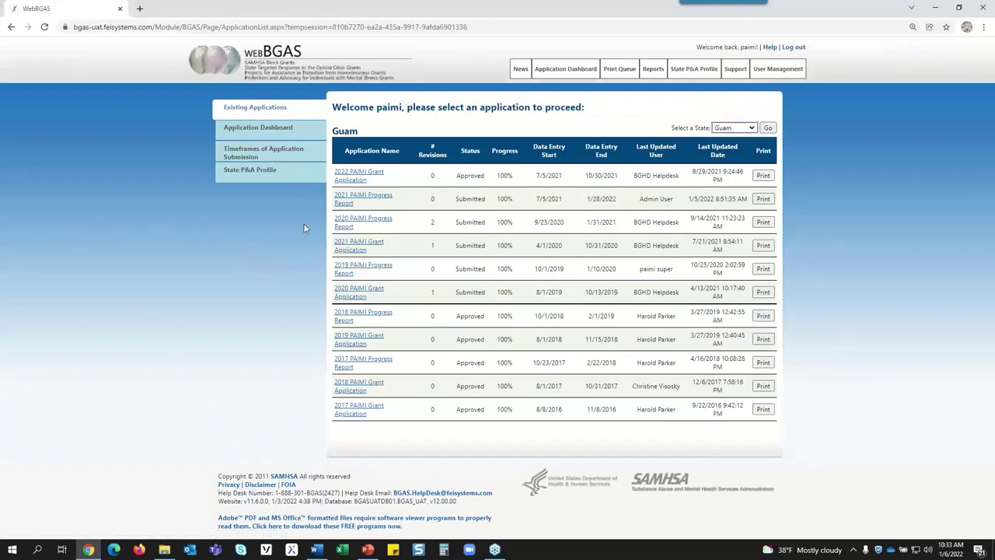
pyautogui.click(355, 176)
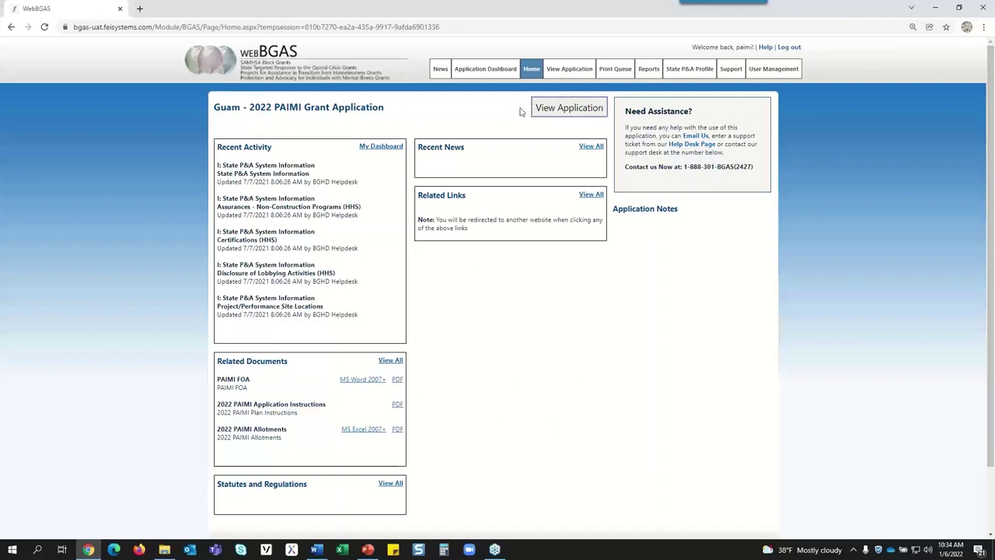
# Check the Guam application's forms overview, then return to the 2021 PAIMI dashboard
pyautogui.click(551, 112)
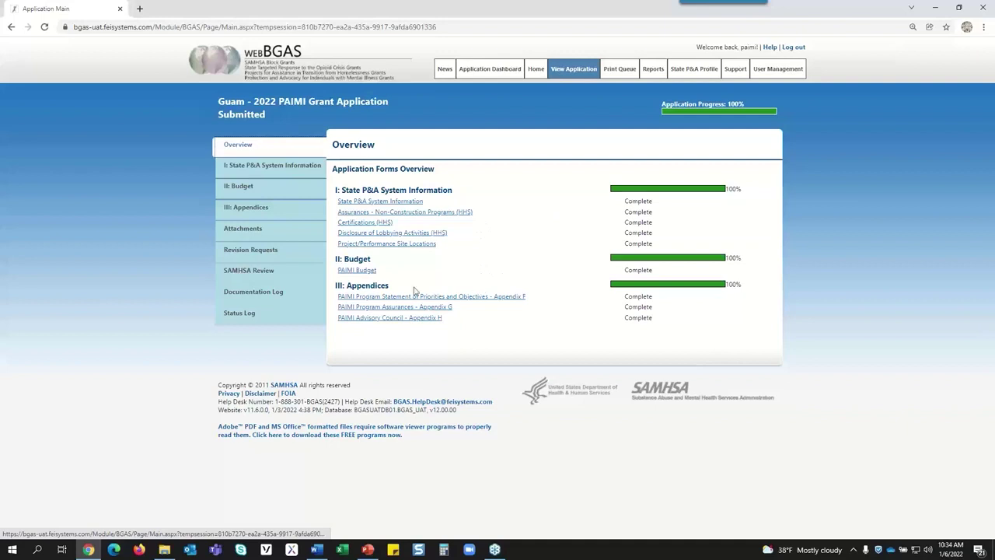
pyautogui.click(364, 201)
pyautogui.click(490, 68)
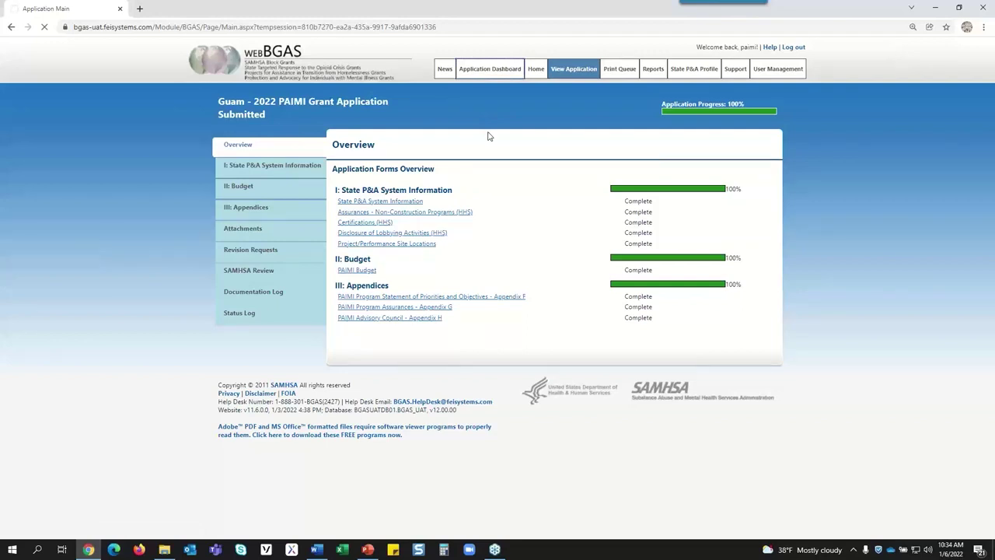
pyautogui.hotkey('alt', 'Tab')
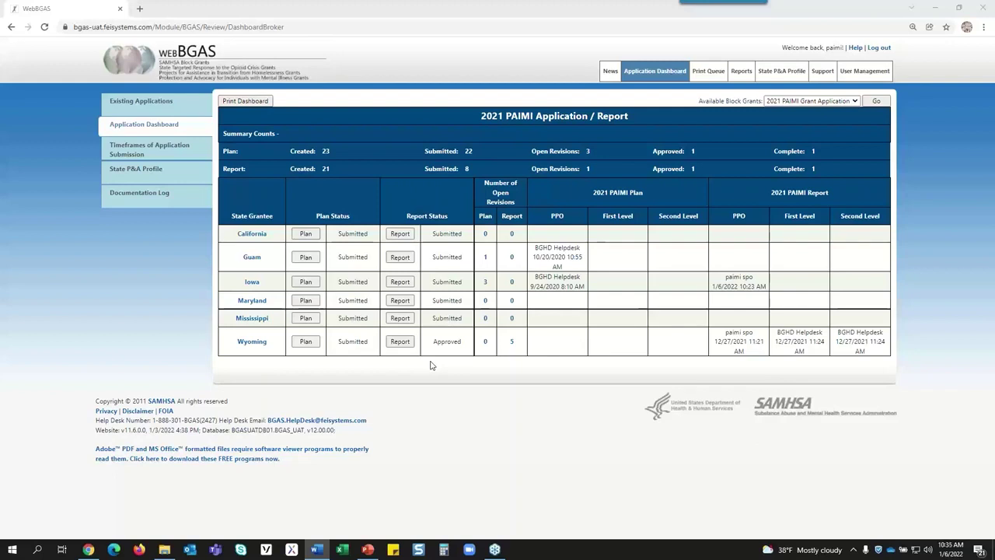
# Open the PAIMI PO.TL review checklist for Mississippi's 2021 PAIMI Progress Report
pyautogui.click(399, 320)
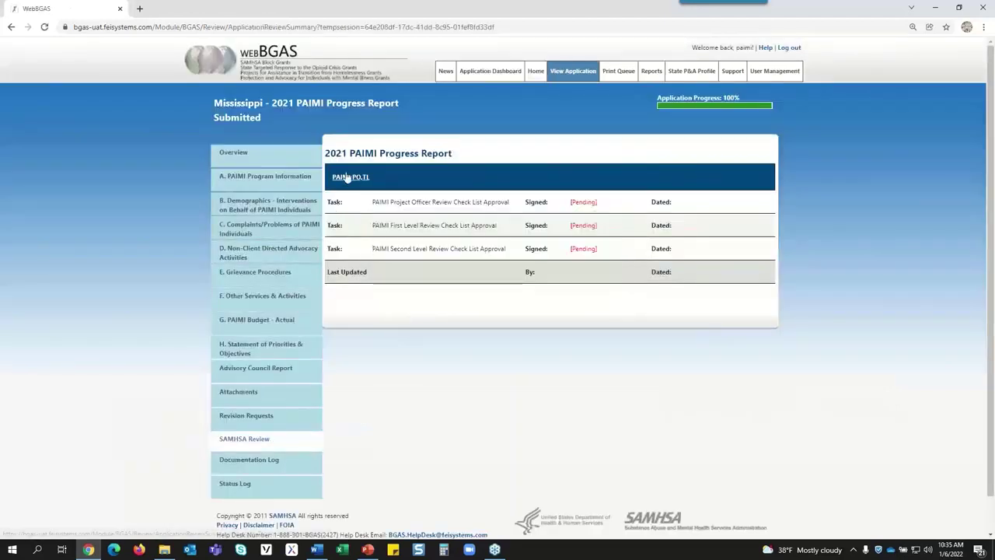
pyautogui.click(347, 177)
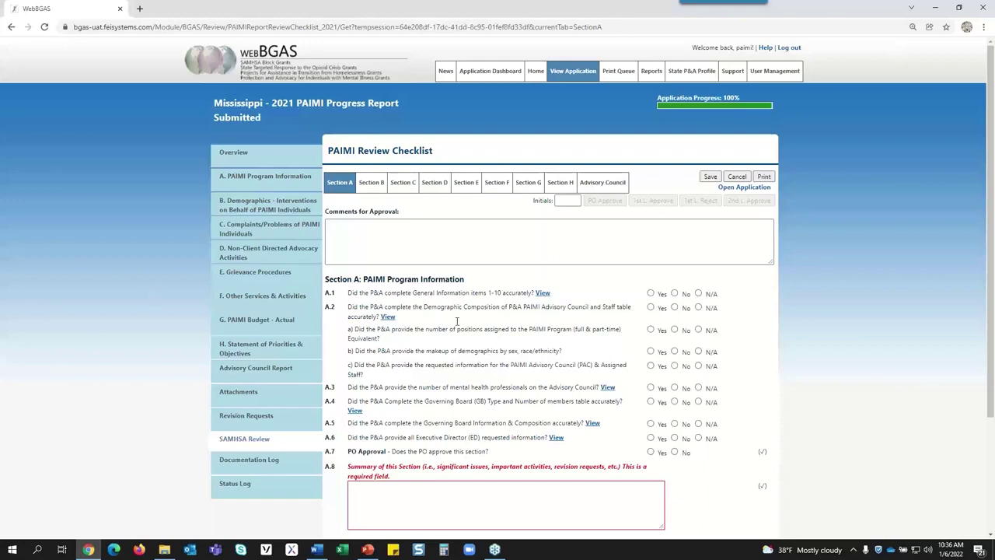
# Scroll through Mississippi's checklist and place the caret at the start of the A.8 summary
pyautogui.scroll(-2, 458, 323)
pyautogui.scroll(2, 460, 324)
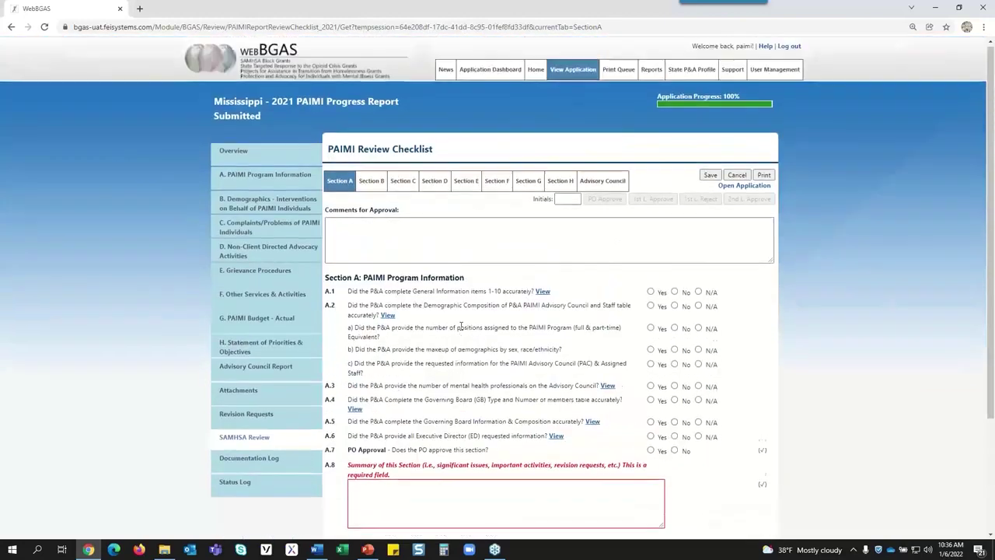
pyautogui.scroll(-3, 460, 325)
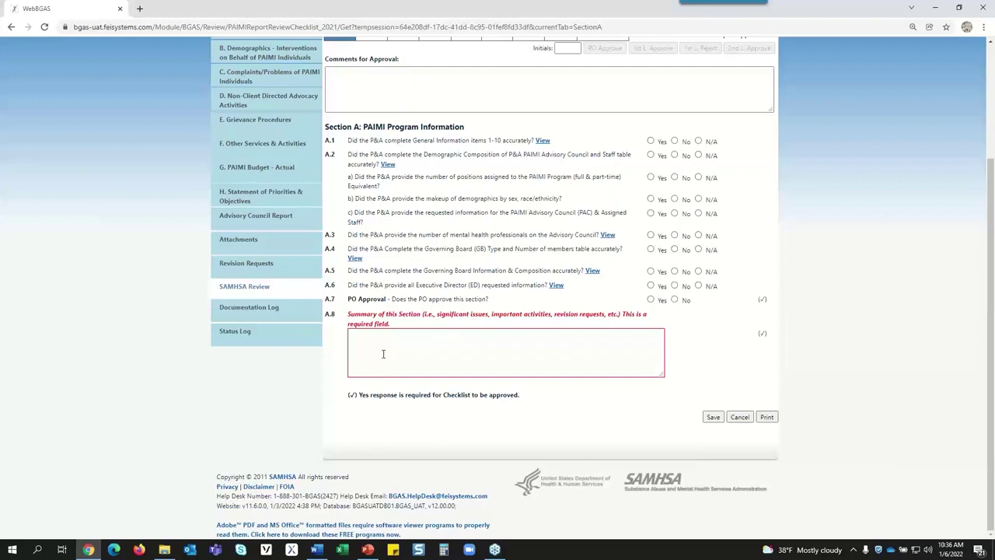
pyautogui.scroll(1, 385, 353)
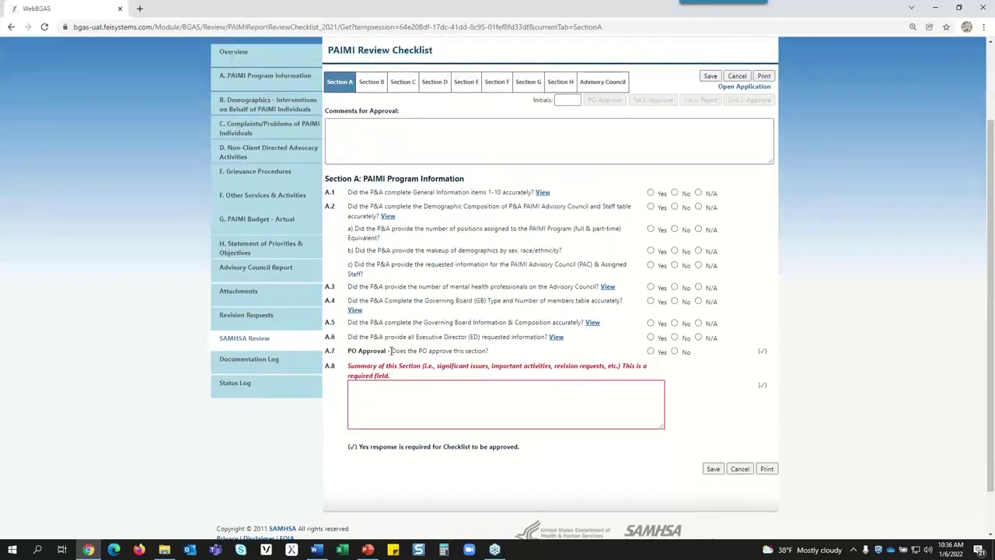
pyautogui.click(374, 385)
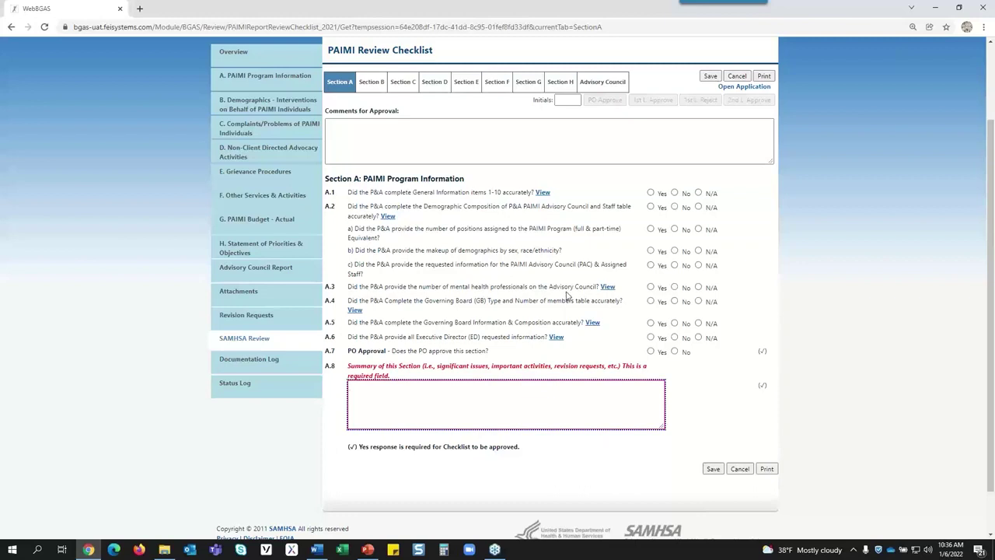
pyautogui.click(419, 403)
# Go back to the 2021 PAIMI Application dashboard and scroll down the grantee list
pyautogui.scroll(2, 464, 405)
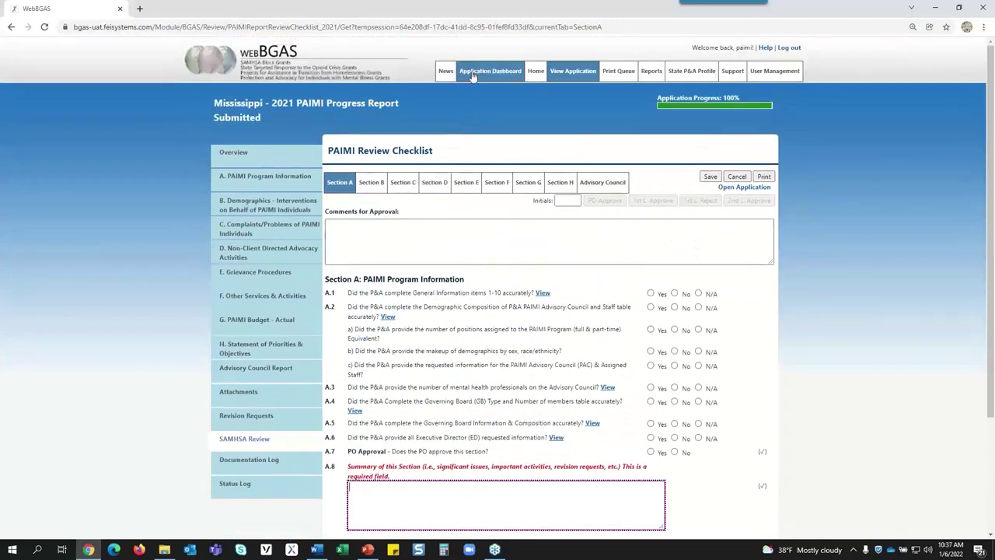
pyautogui.click(473, 72)
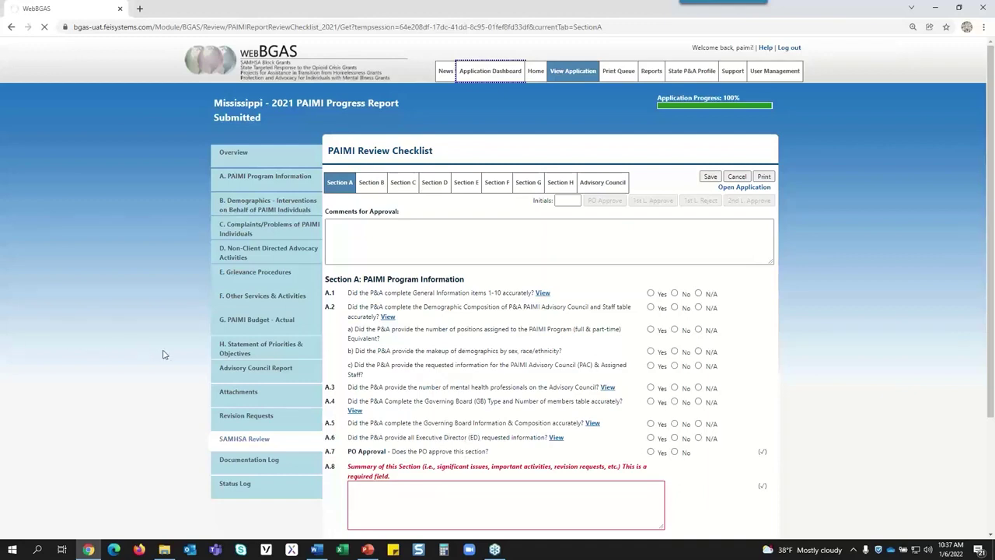
pyautogui.scroll(-2, 243, 466)
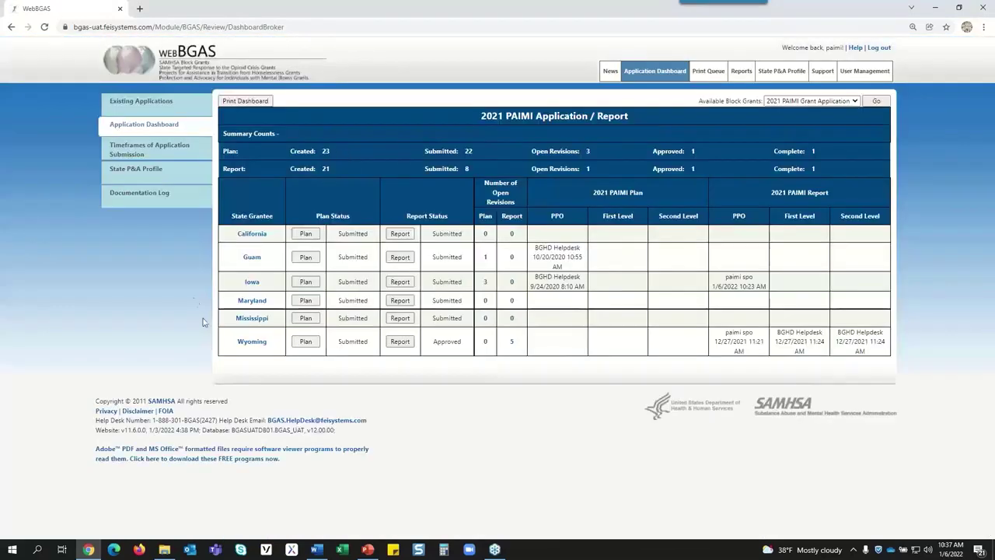
# Open Wyoming's 2021 PAIMI Progress Report and view its Status Log
pyautogui.click(401, 345)
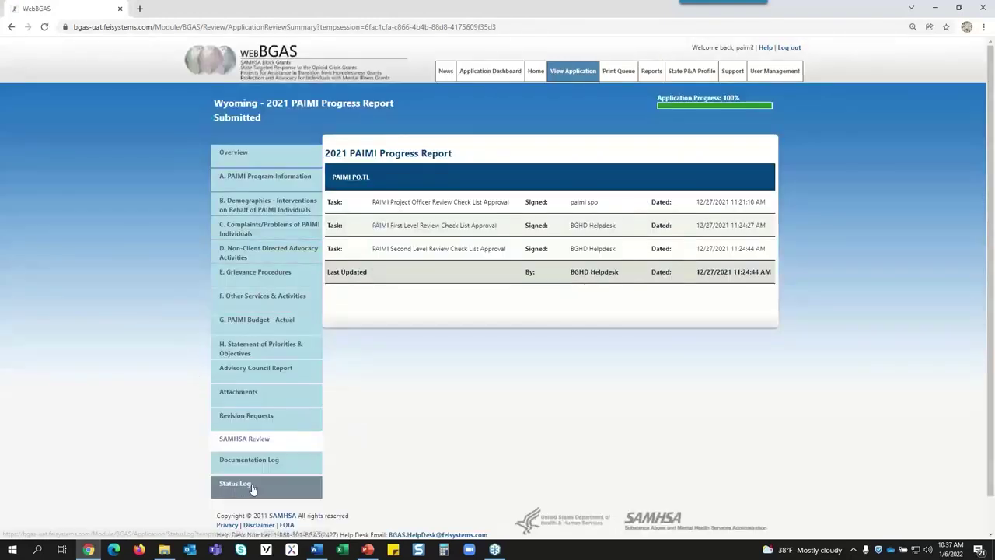
pyautogui.click(252, 487)
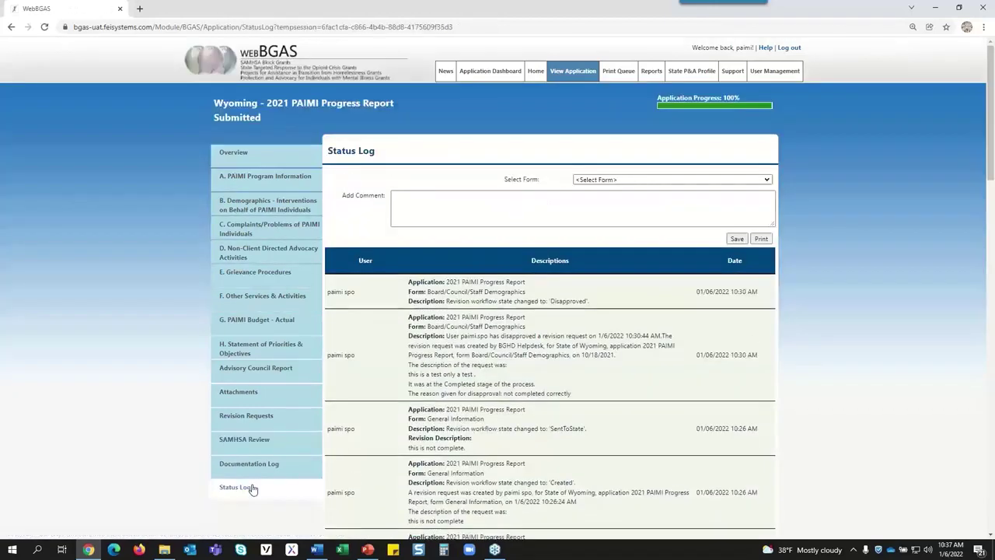
# Review Wyoming's status-log history, then open the report's Documentation Log
pyautogui.scroll(-3, 381, 354)
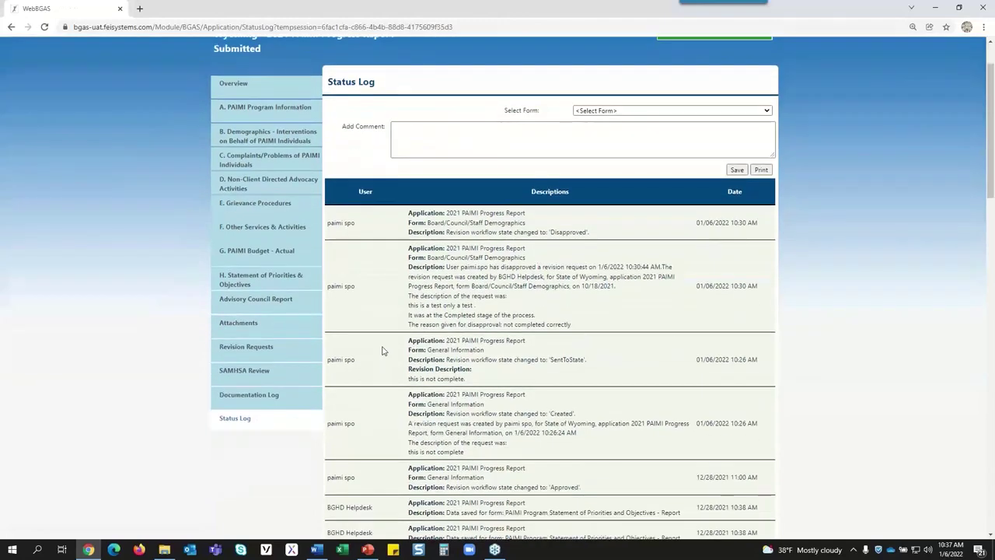
pyautogui.scroll(-1, 382, 351)
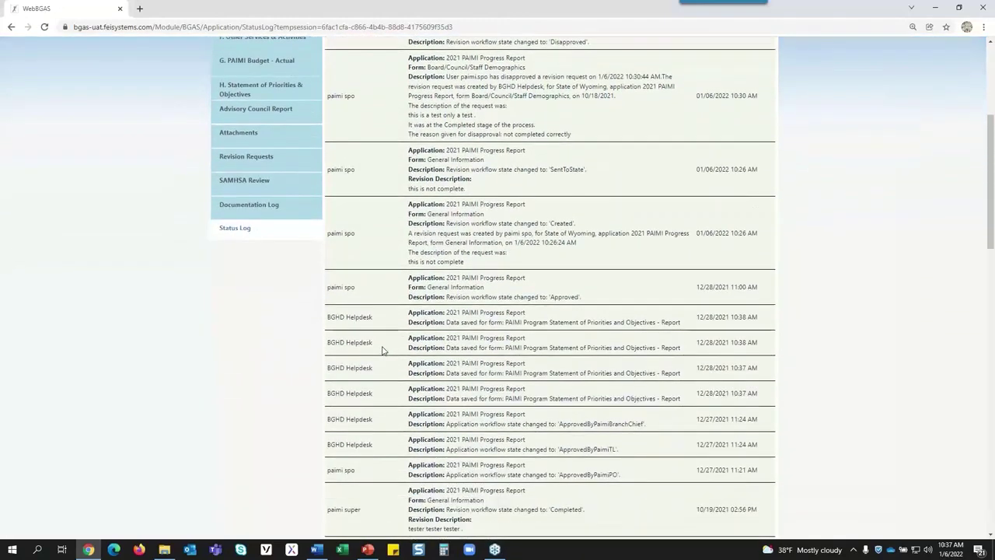
pyautogui.scroll(-1, 382, 351)
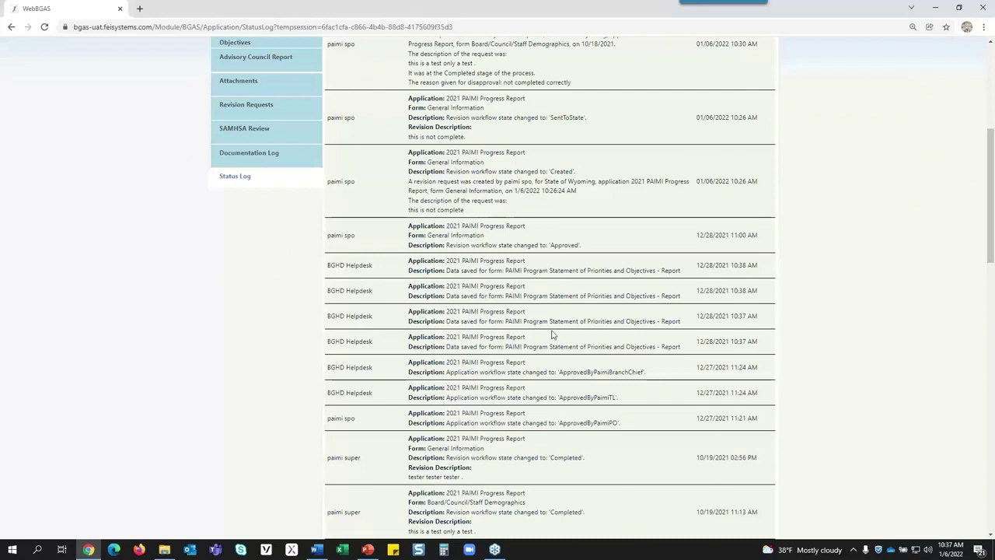
pyautogui.scroll(-1, 551, 334)
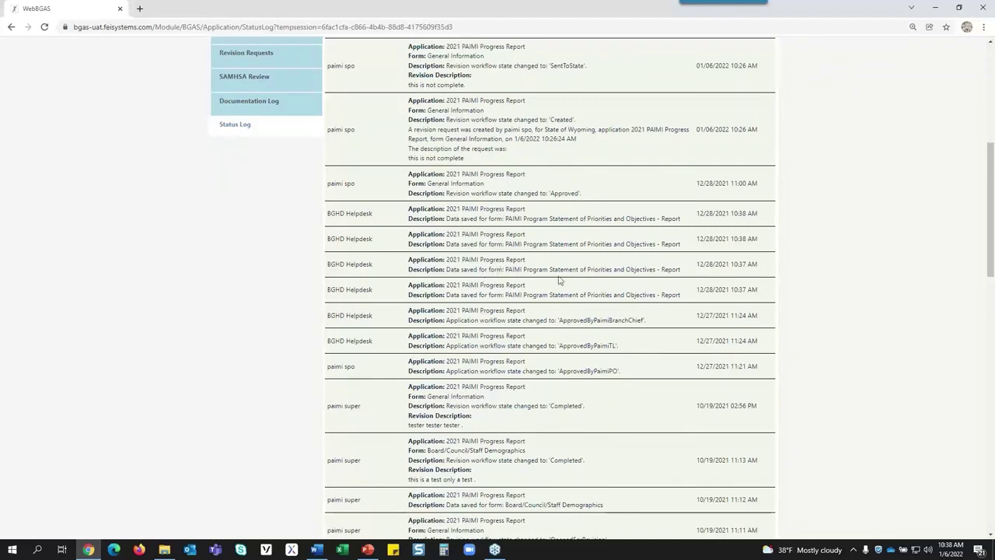
pyautogui.scroll(-2, 536, 292)
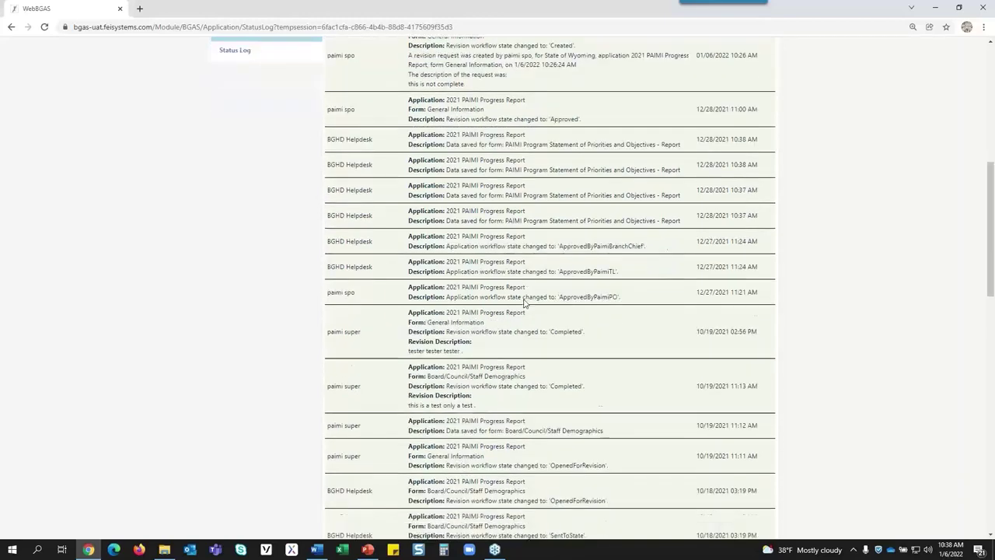
pyautogui.scroll(-3, 524, 299)
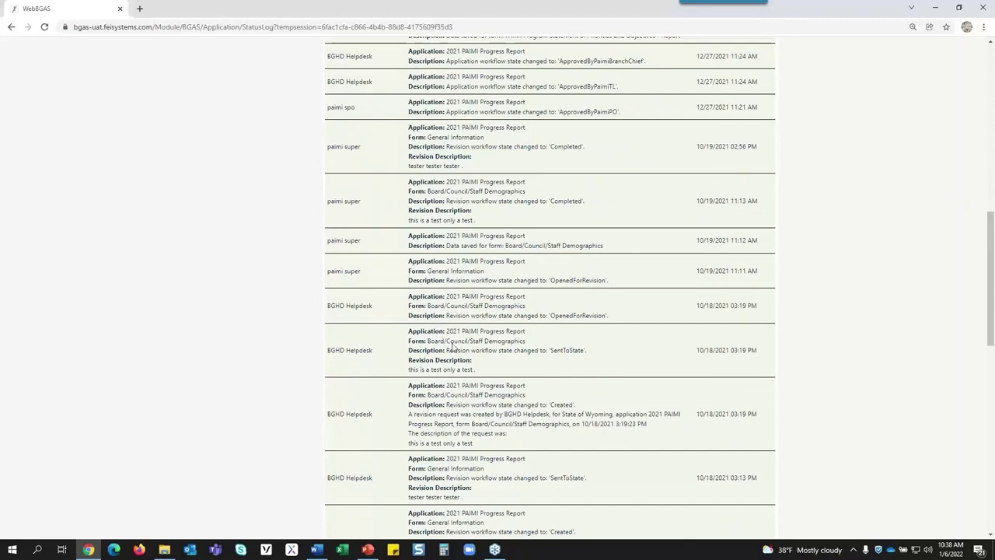
pyautogui.scroll(4, 453, 348)
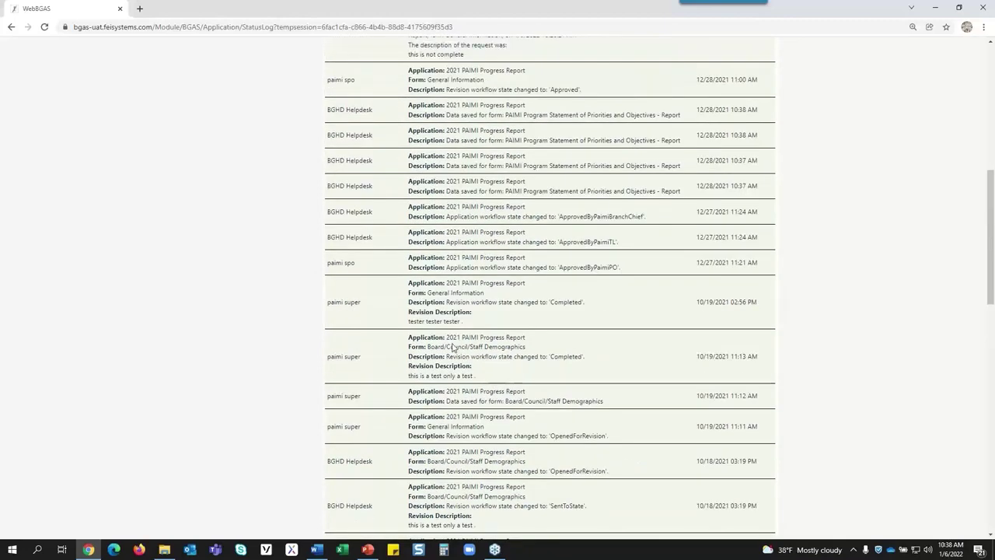
pyautogui.scroll(1, 453, 342)
pyautogui.scroll(1, 453, 342)
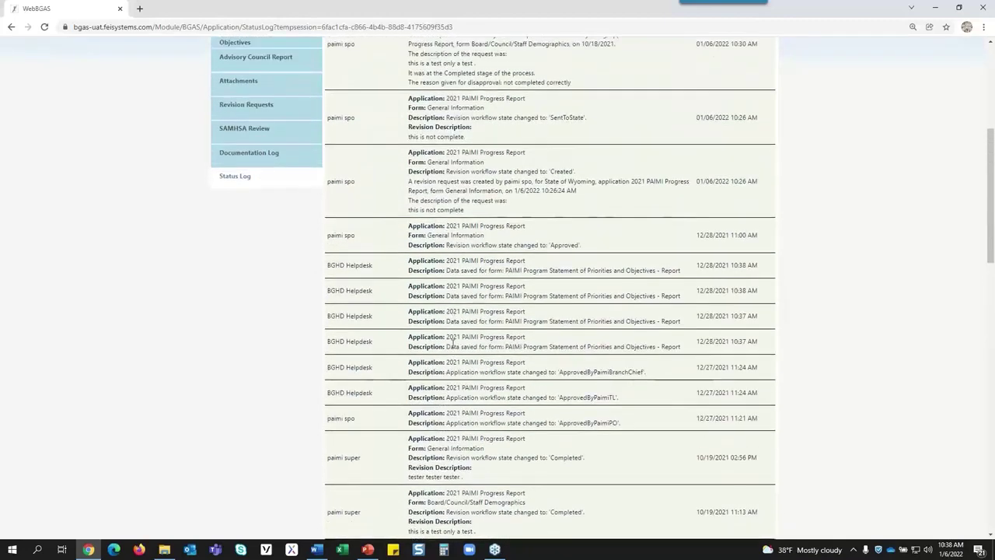
pyautogui.scroll(2, 453, 341)
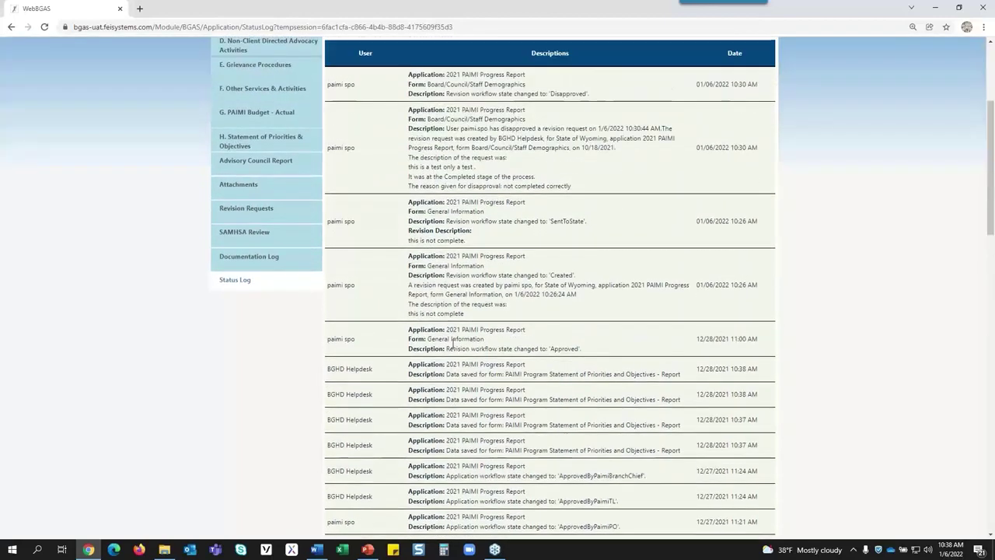
pyautogui.scroll(3, 453, 343)
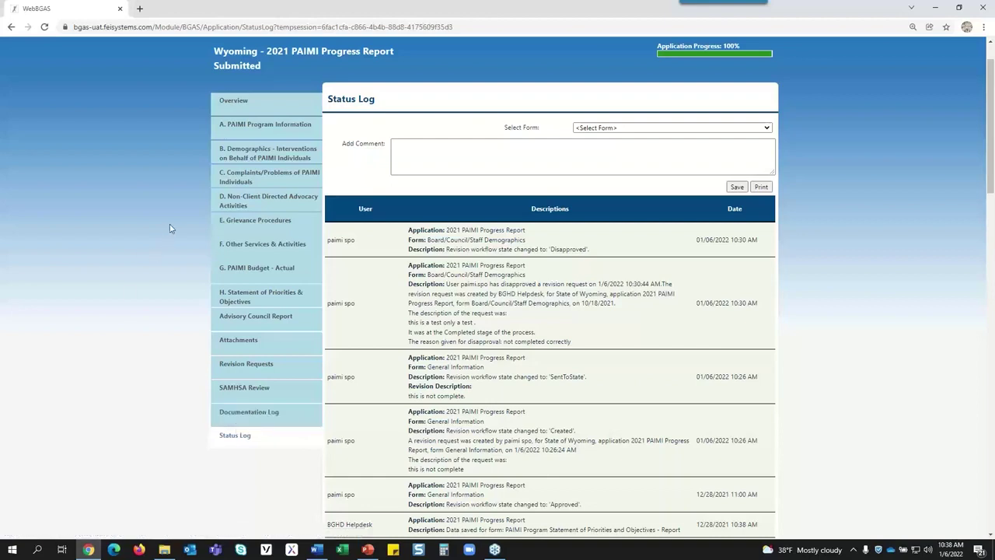
pyautogui.click(238, 416)
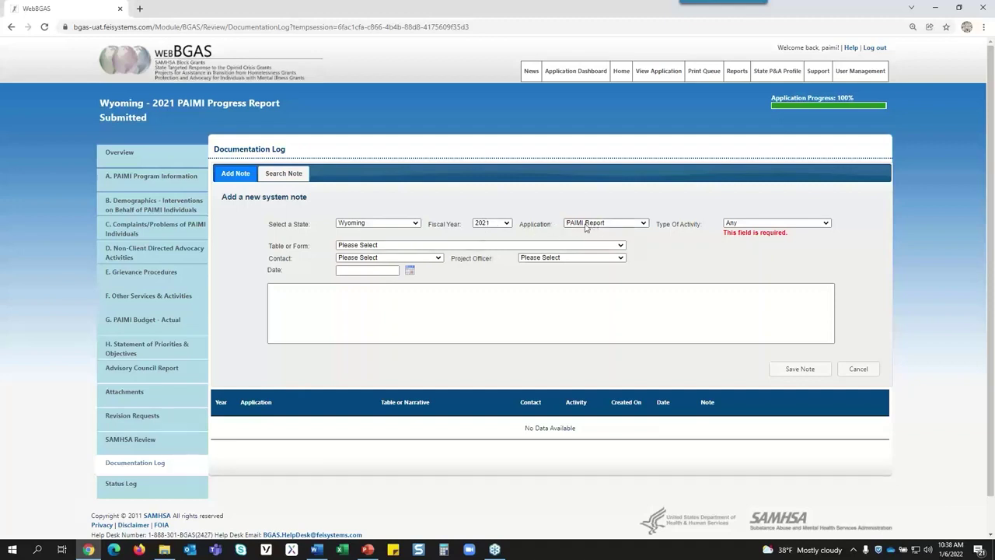
# Set the new note's Type of Activity to Review Note
pyautogui.click(681, 231)
pyautogui.click(827, 224)
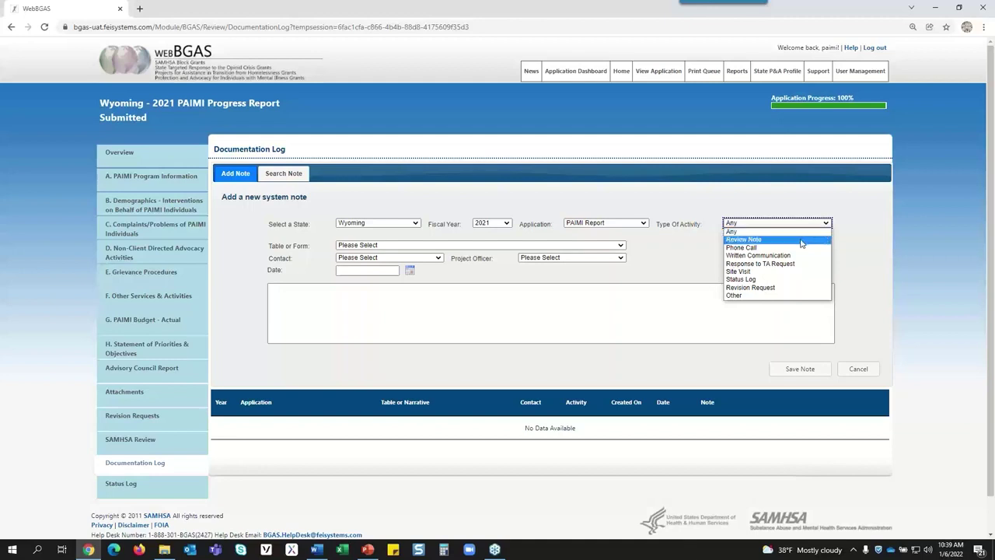
pyautogui.click(801, 241)
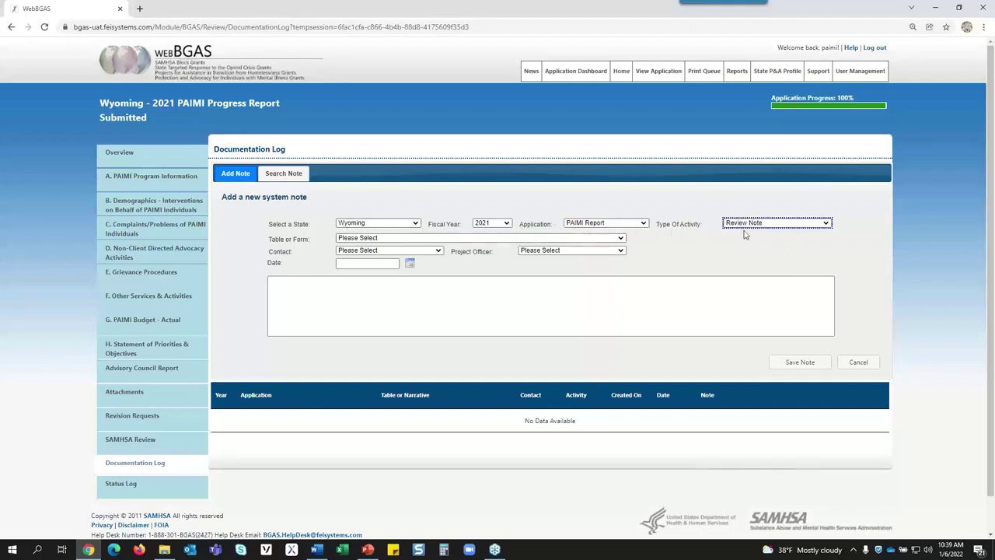
pyautogui.click(393, 291)
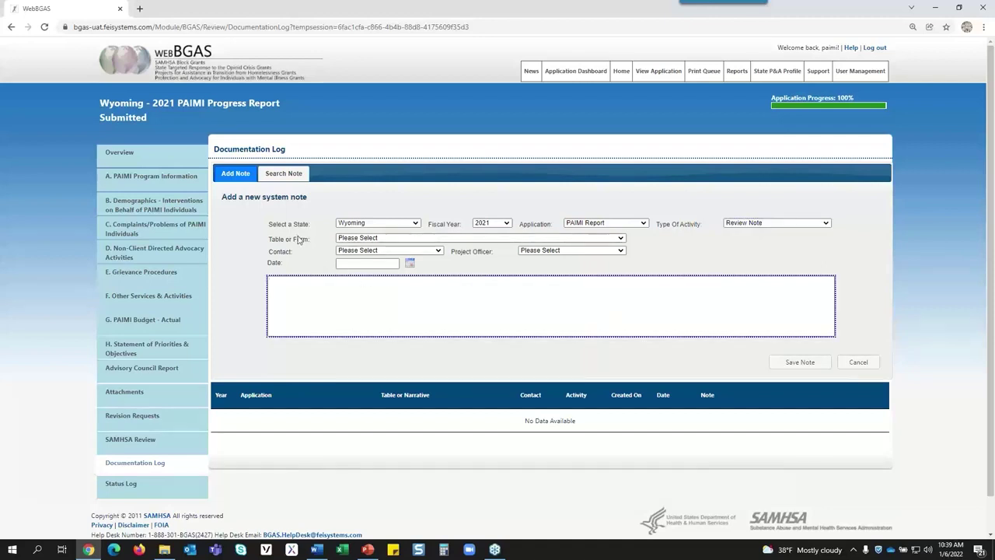
# Choose table PAIMI Advisory Council/Assigned Staff, leave Contact blank, and pick a project officer
pyautogui.click(620, 239)
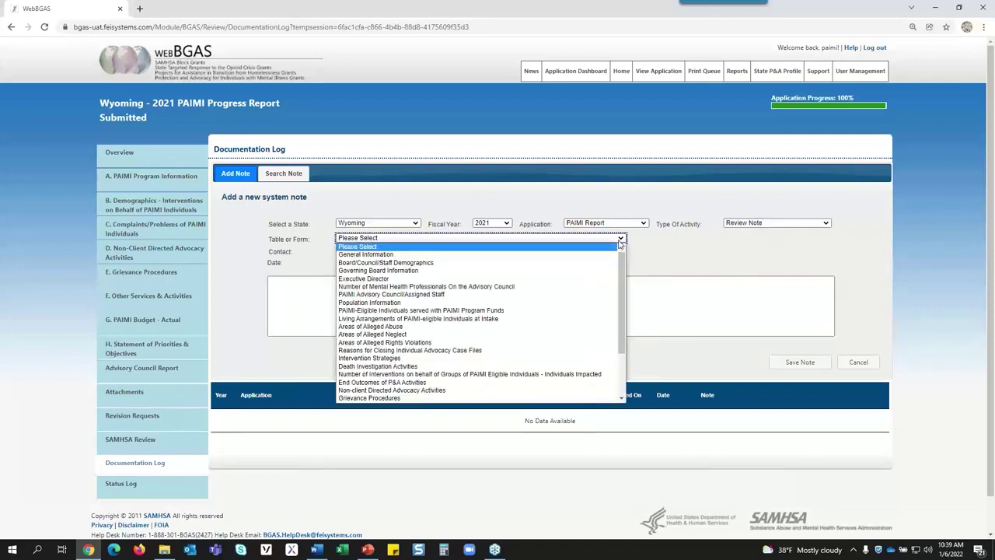
pyautogui.click(547, 296)
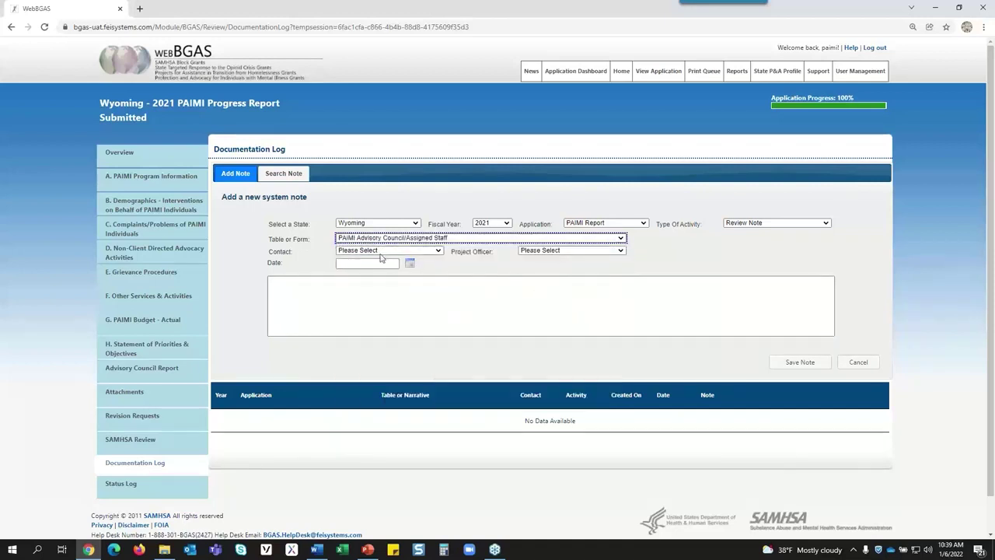
pyautogui.click(436, 251)
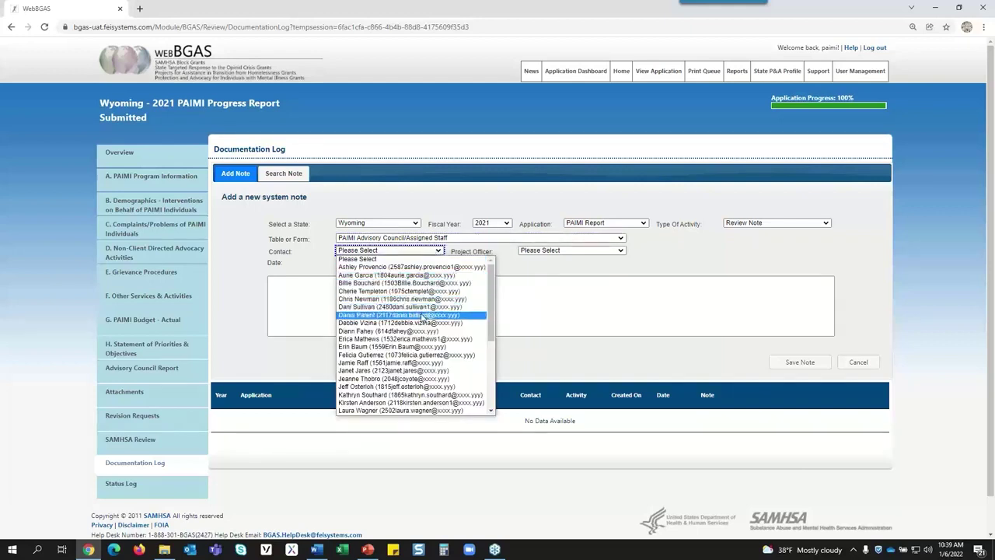
pyautogui.click(412, 259)
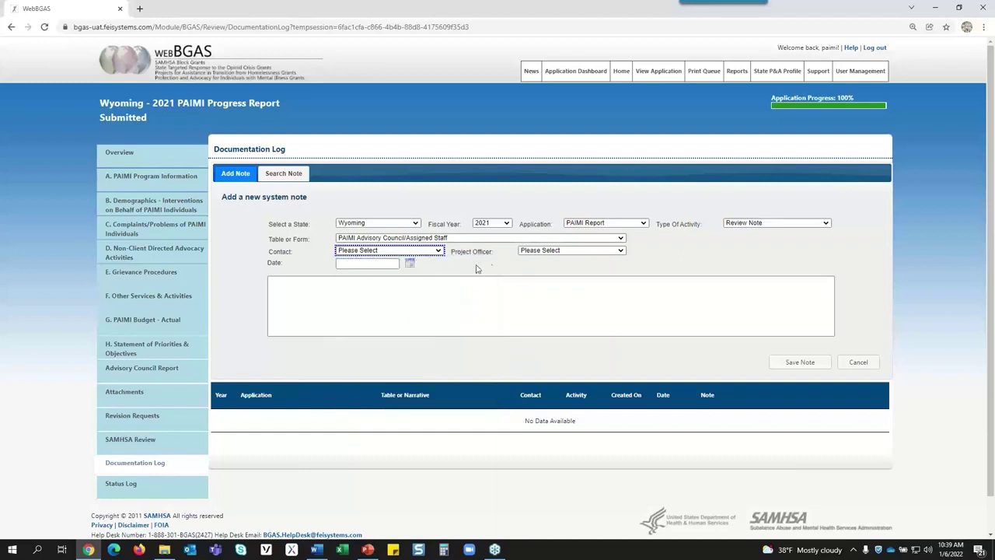
pyautogui.click(623, 252)
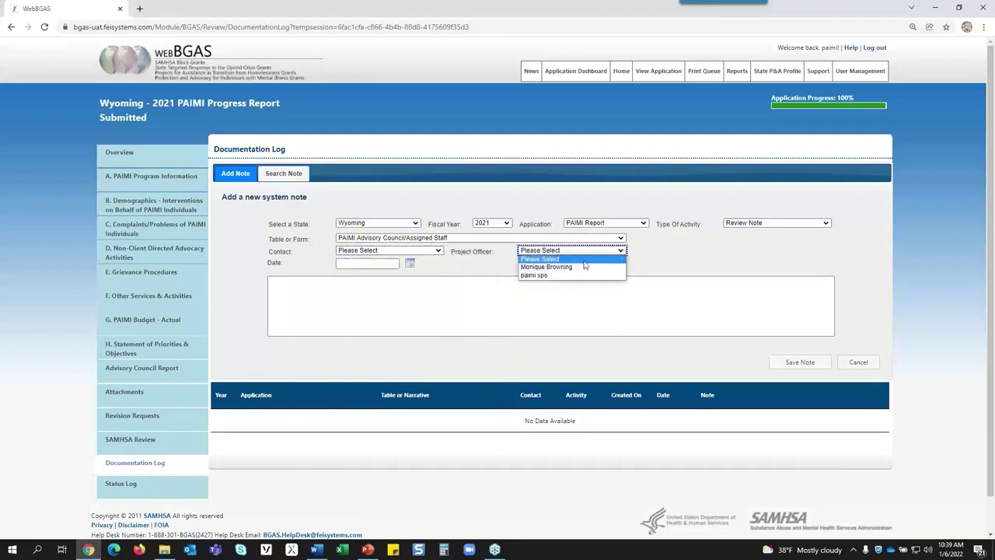
pyautogui.click(562, 275)
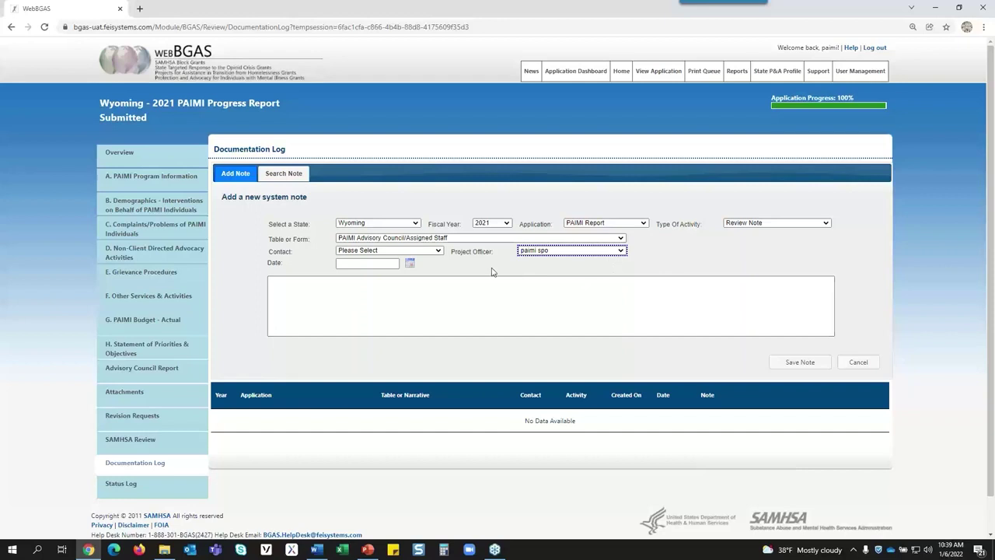
# Date the note 1/6/2022, enter 'this is a note reg this table', and save it
pyautogui.click(409, 263)
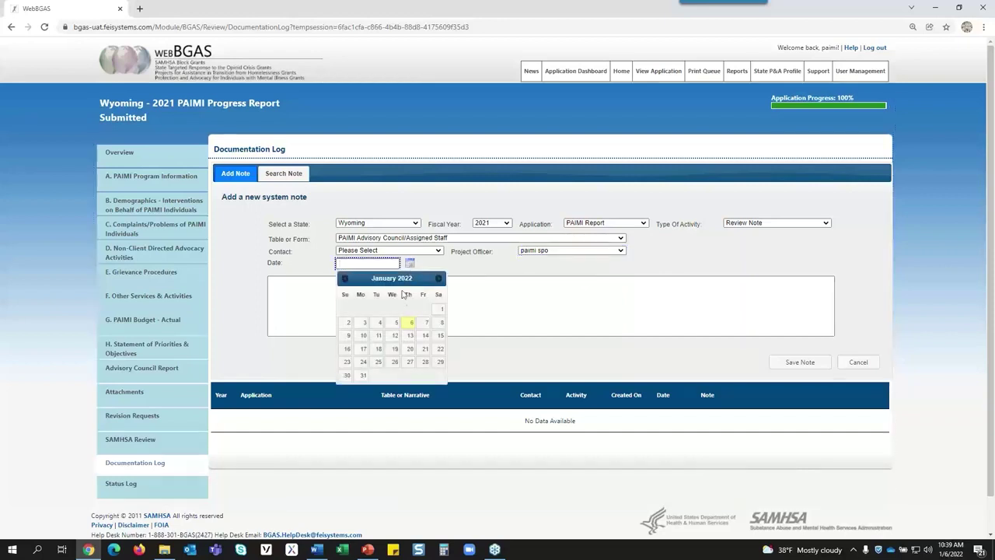
pyautogui.click(409, 321)
pyautogui.click(345, 306)
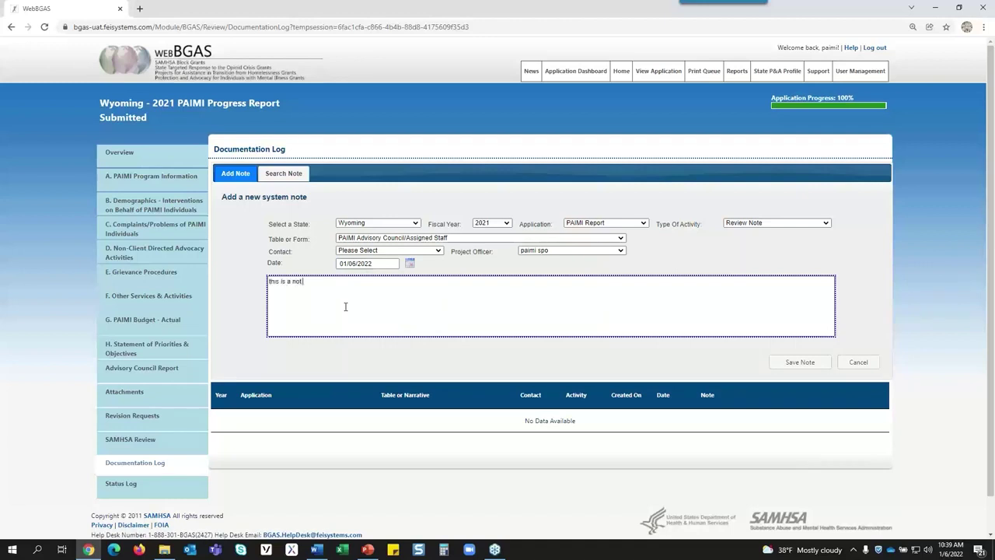
pyautogui.write('this is a note reg this table')
pyautogui.click(790, 364)
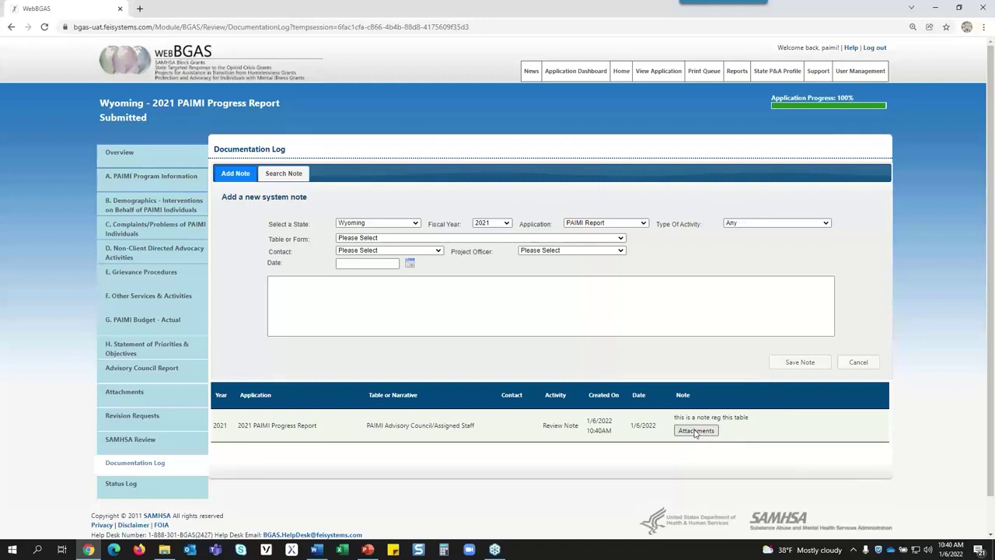
# Upload 'Dis of lobby act signed' PDF from Testing Material as the note's attachment
pyautogui.click(694, 430)
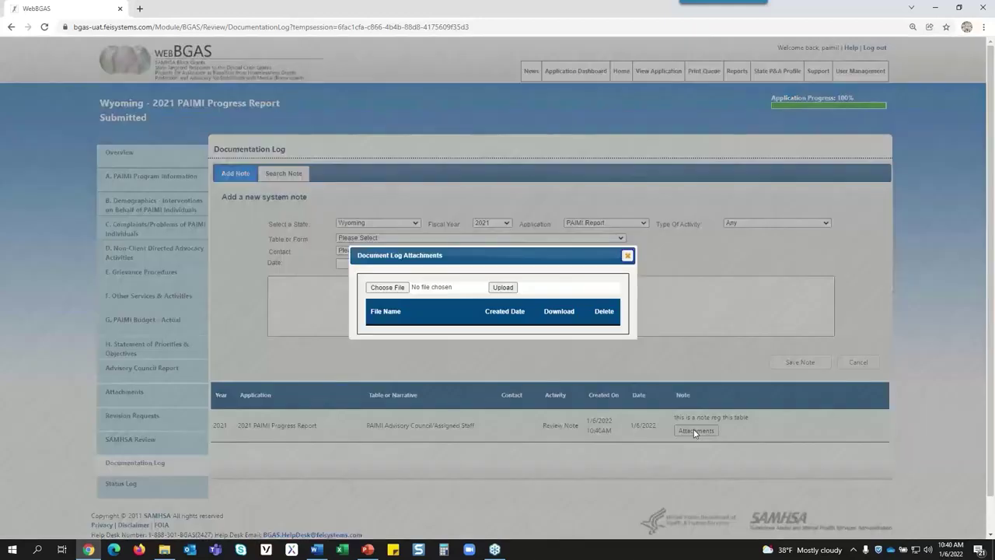
pyautogui.click(387, 288)
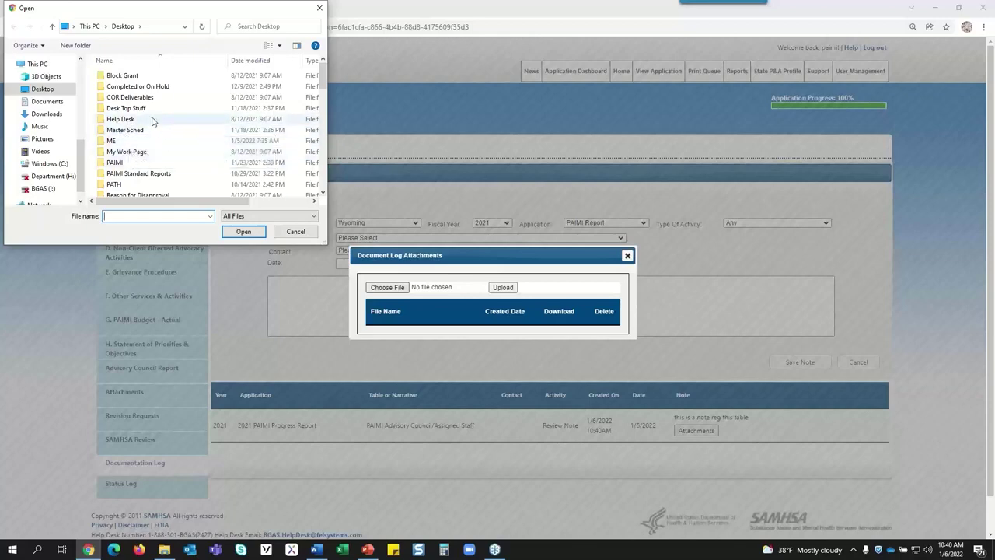
pyautogui.scroll(-3, 195, 146)
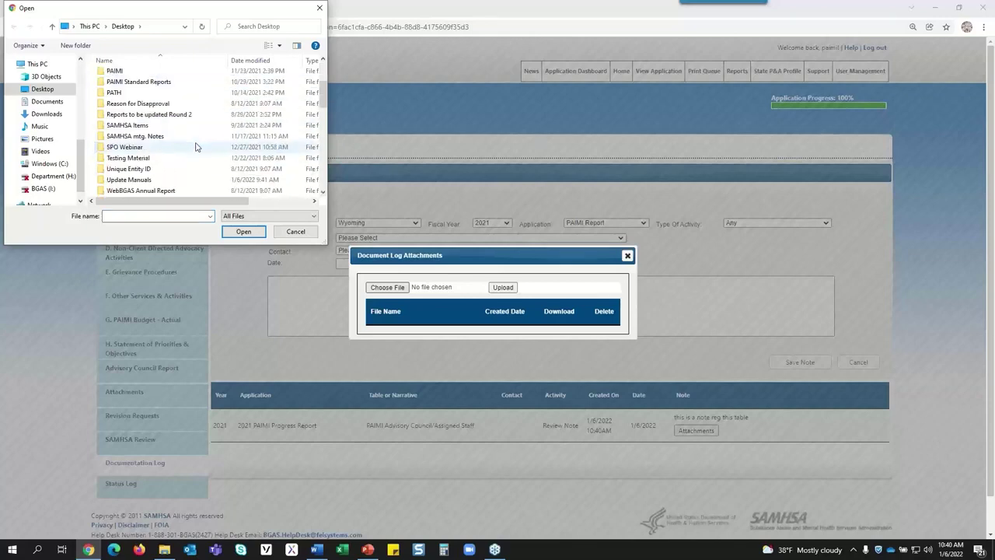
pyautogui.doubleClick(137, 158)
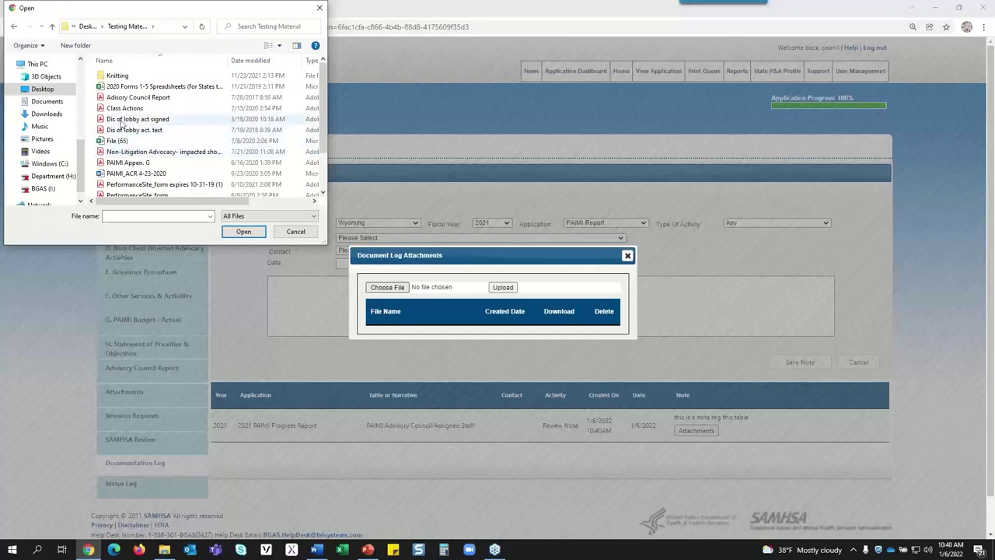
pyautogui.click(128, 119)
pyautogui.click(242, 232)
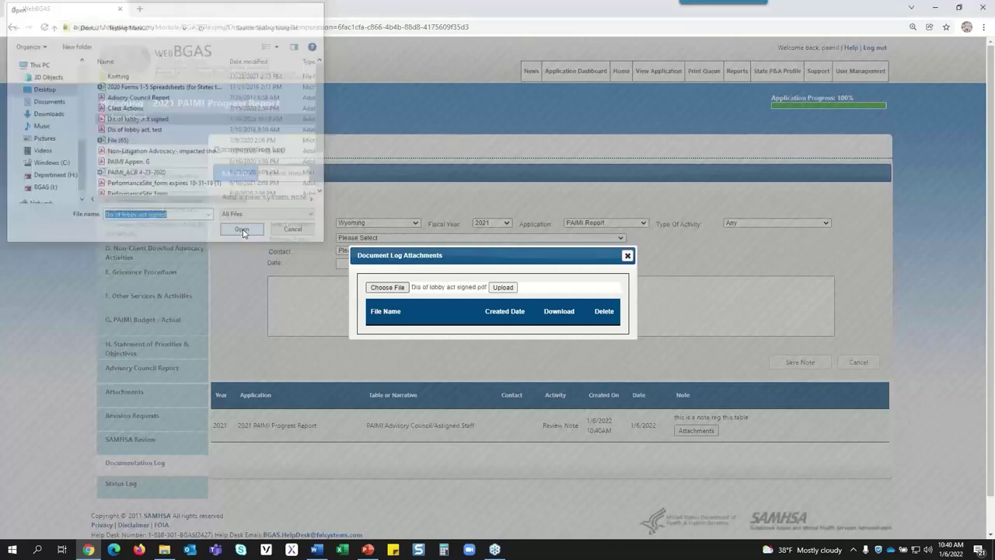
pyautogui.click(504, 289)
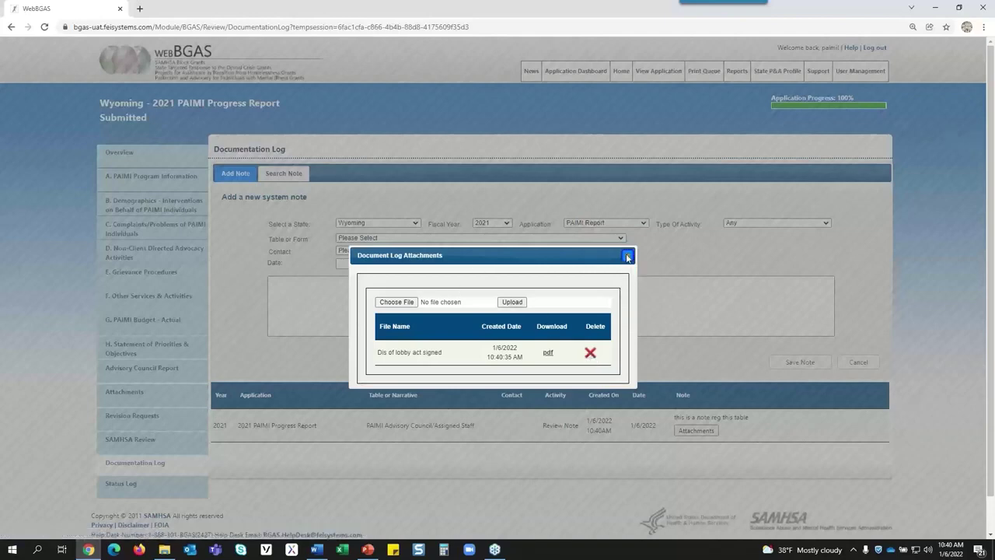
pyautogui.click(628, 258)
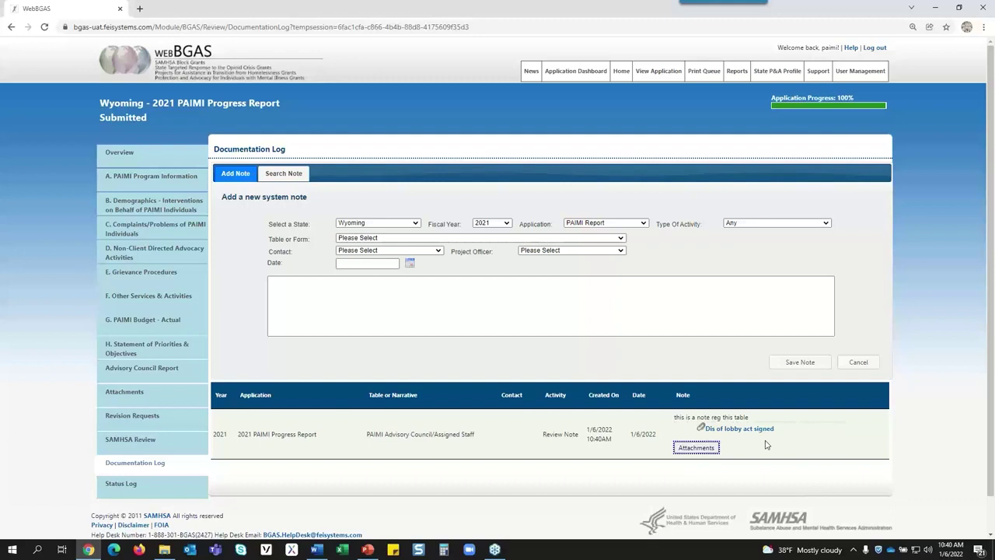
# On Search Note, limit Type of Activity to Review Note, unchecking Phone Call, Site Visit and the other six types
pyautogui.click(283, 173)
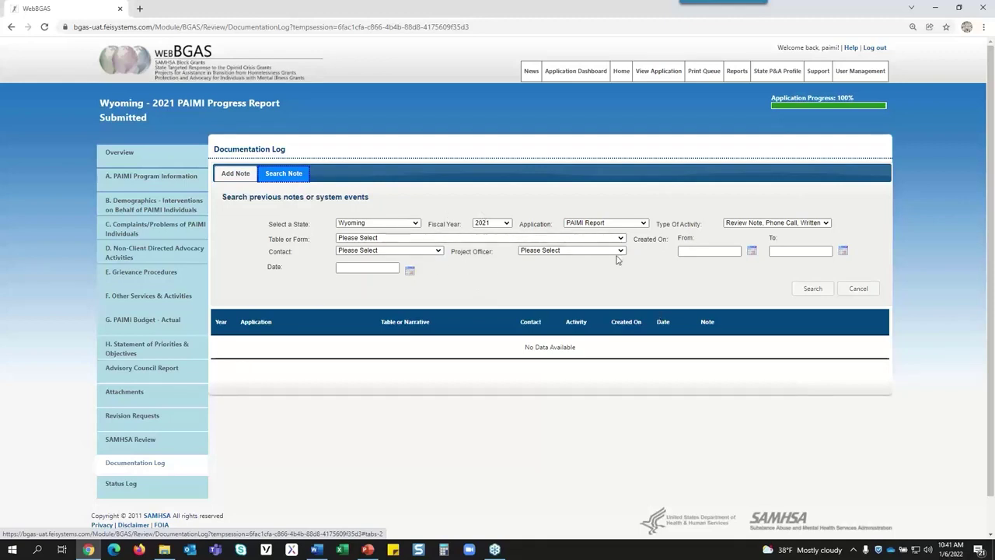
pyautogui.click(827, 224)
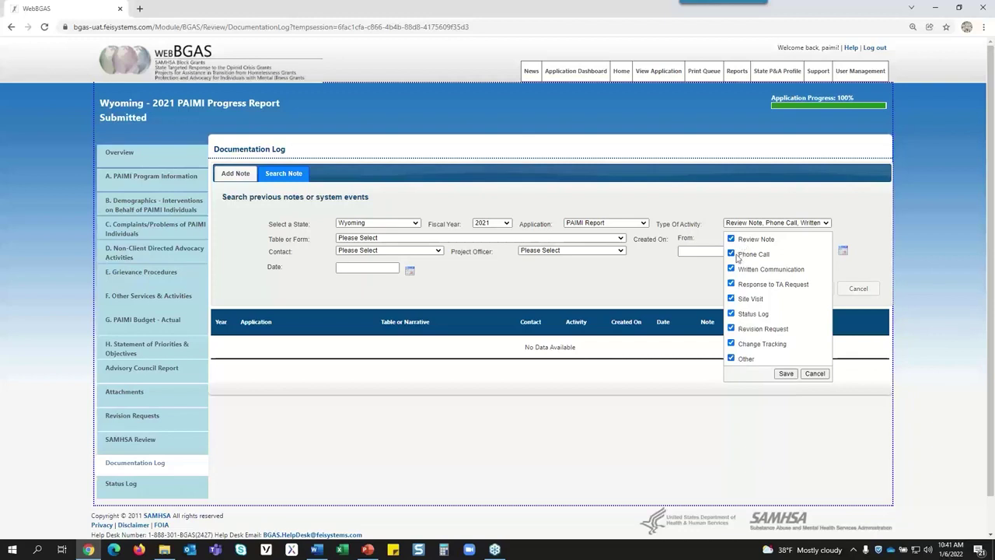
pyautogui.click(731, 254)
pyautogui.click(730, 268)
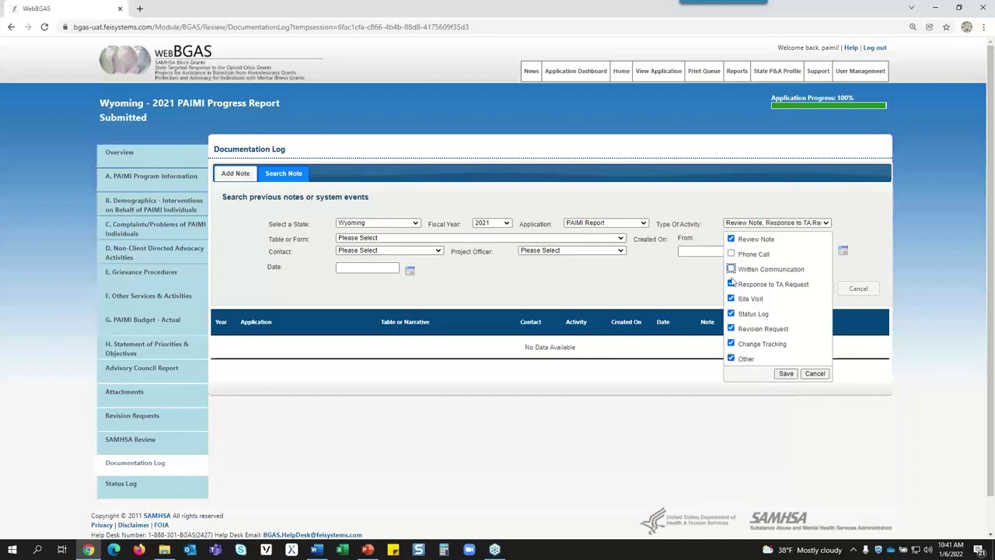
pyautogui.click(731, 284)
pyautogui.click(731, 298)
pyautogui.click(731, 313)
pyautogui.click(730, 328)
pyautogui.click(731, 343)
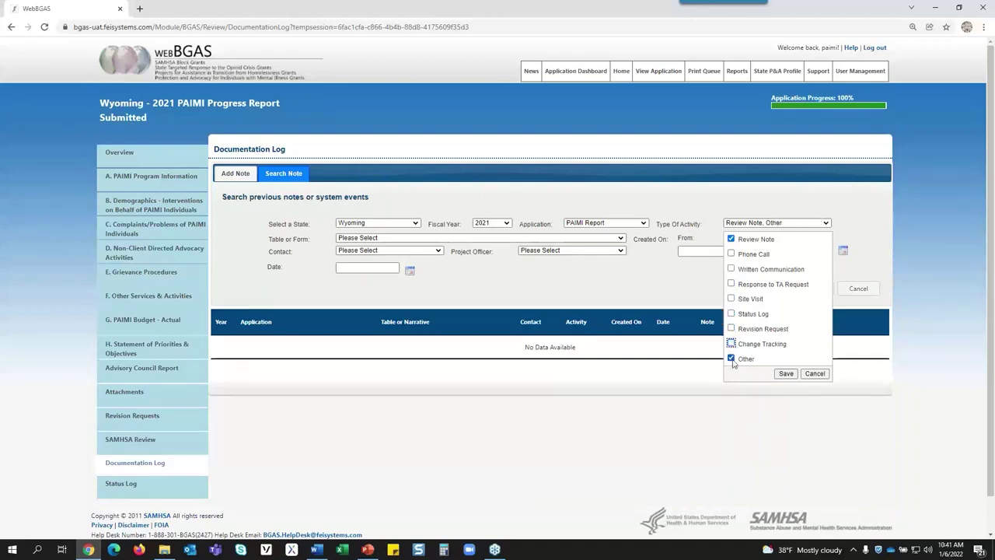
pyautogui.click(730, 358)
pyautogui.click(786, 373)
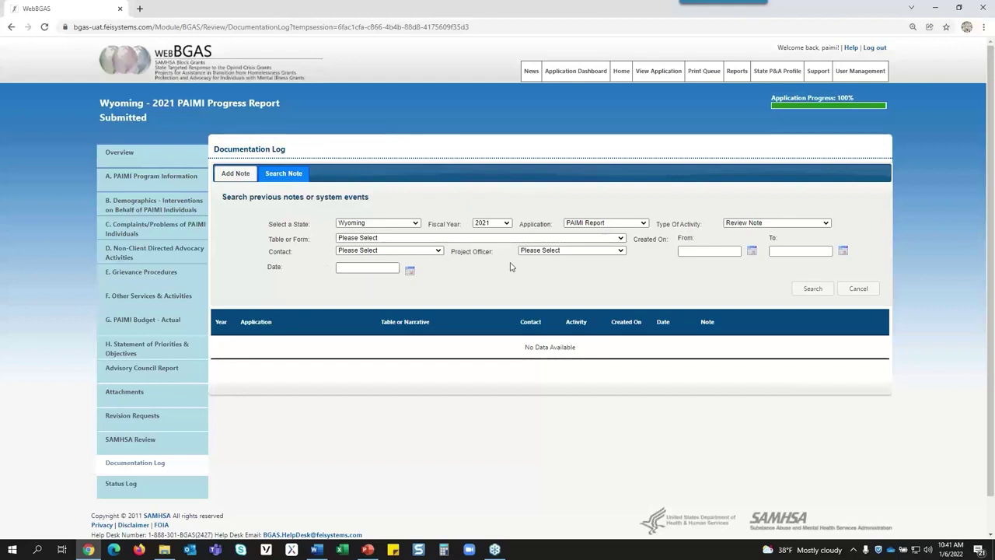
# Set the note Date filter to 01/06/2022 and run the Review Note search
pyautogui.click(688, 251)
pyautogui.click(773, 251)
pyautogui.click(774, 251)
pyautogui.click(410, 270)
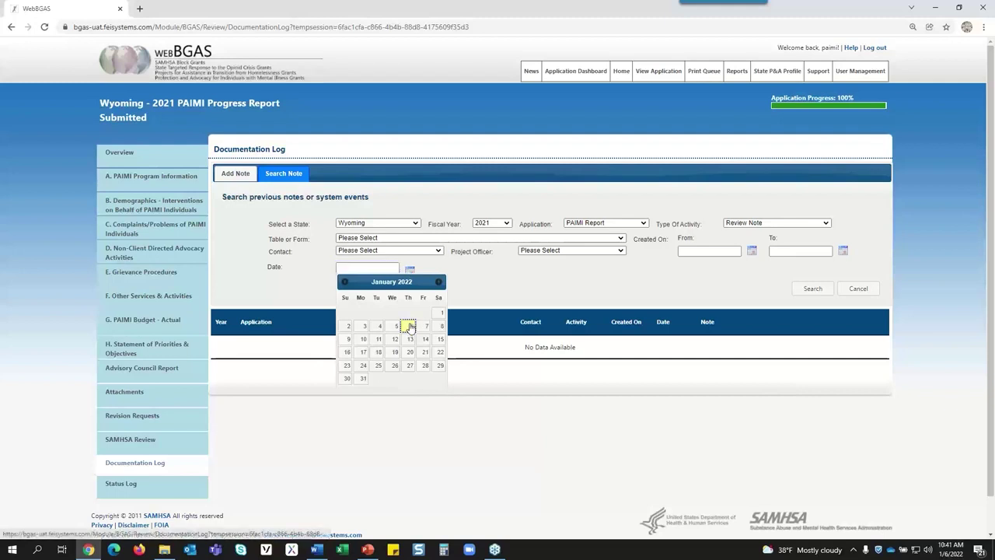
pyautogui.click(411, 326)
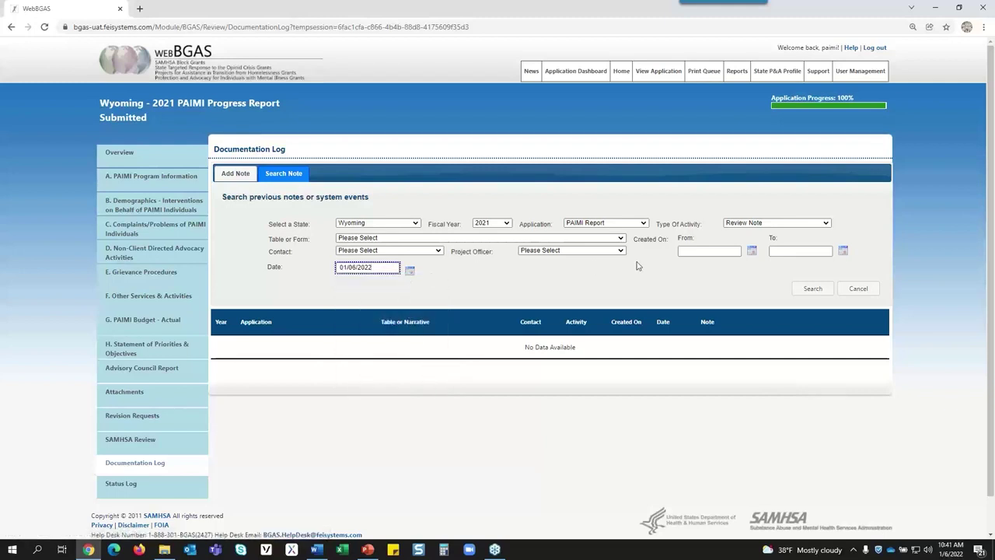
pyautogui.click(805, 289)
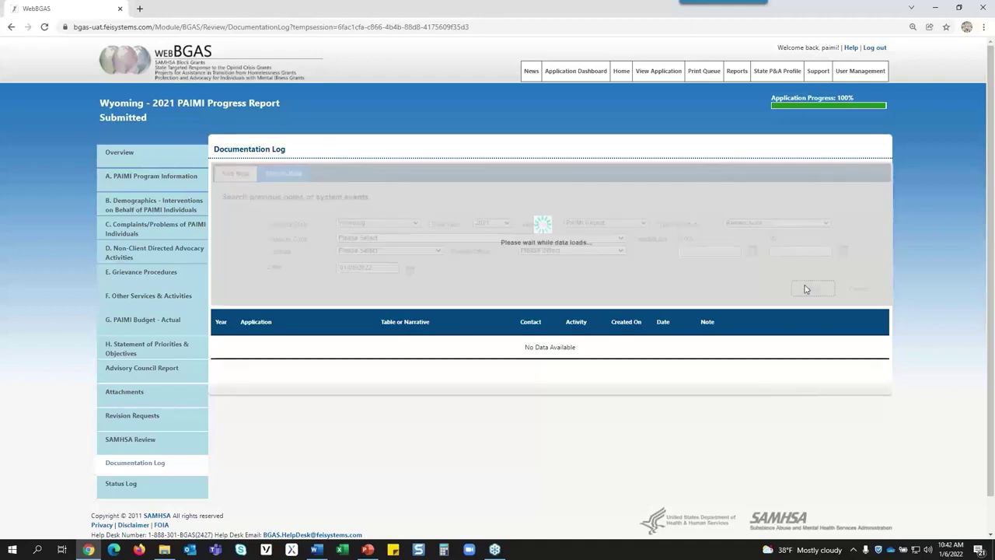
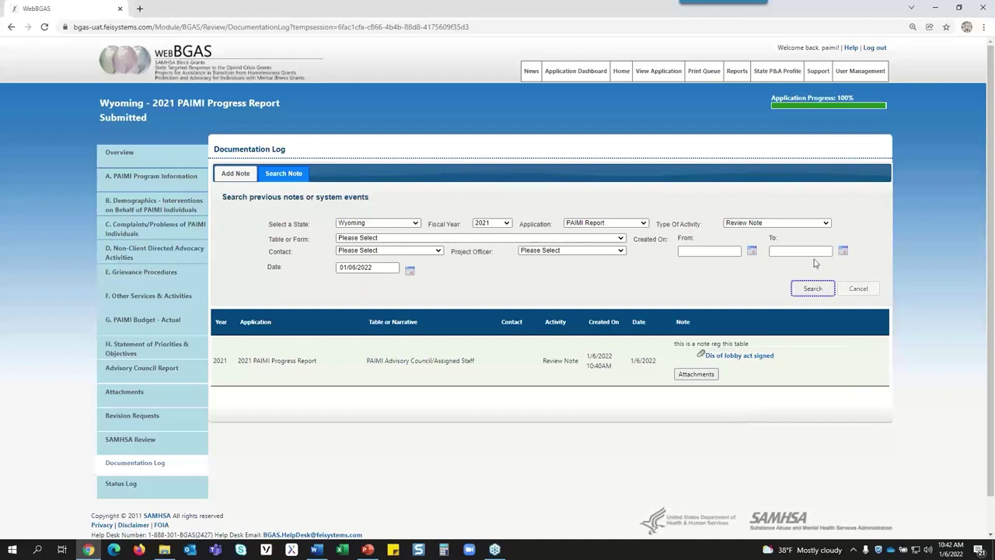
# Switch the Type of Activity filter from Review Note to Change Tracking and search
pyautogui.click(826, 224)
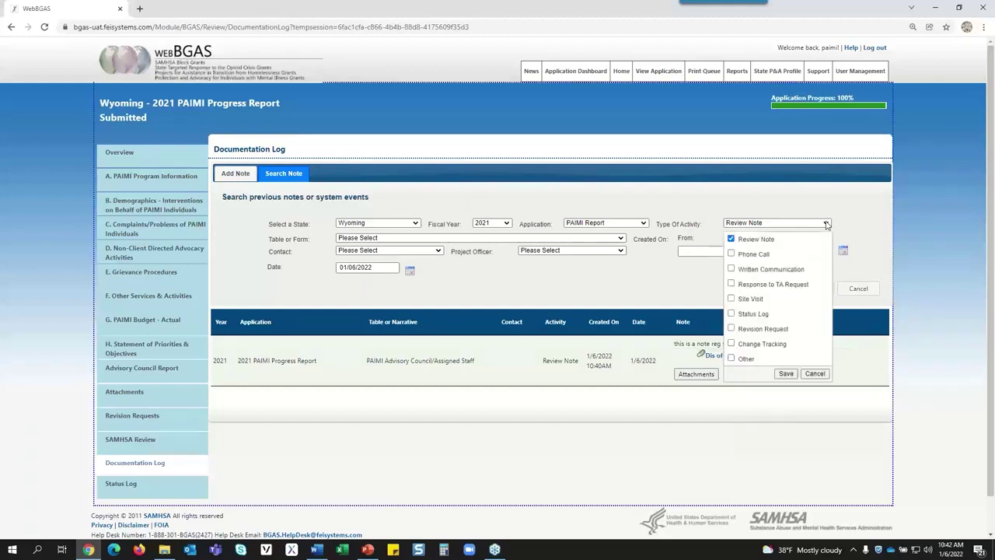
pyautogui.click(730, 239)
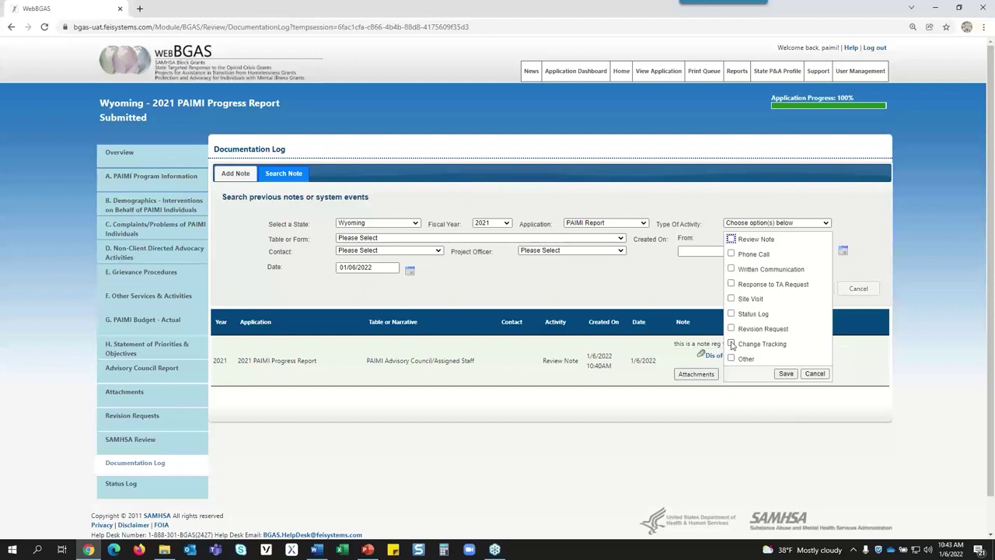
pyautogui.click(730, 343)
pyautogui.click(785, 373)
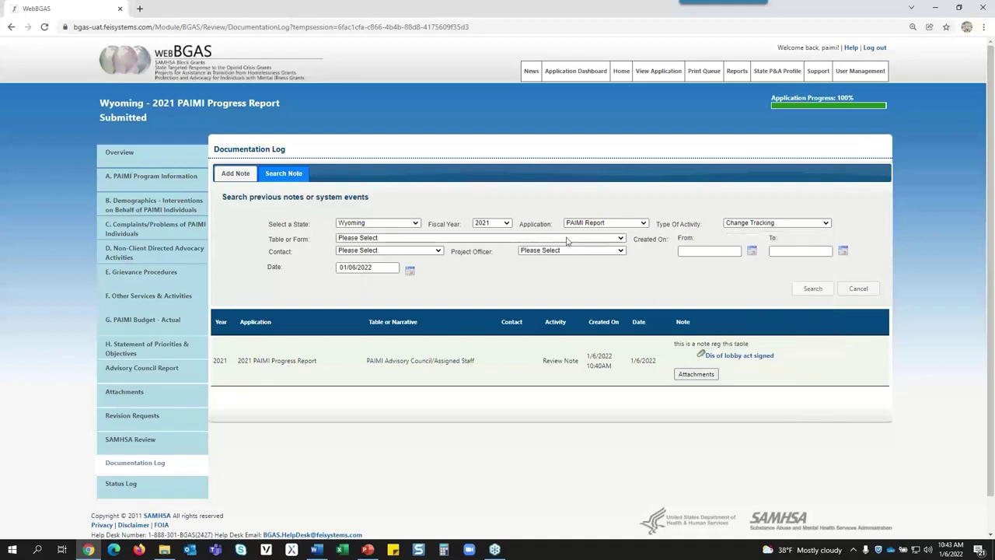
pyautogui.click(807, 289)
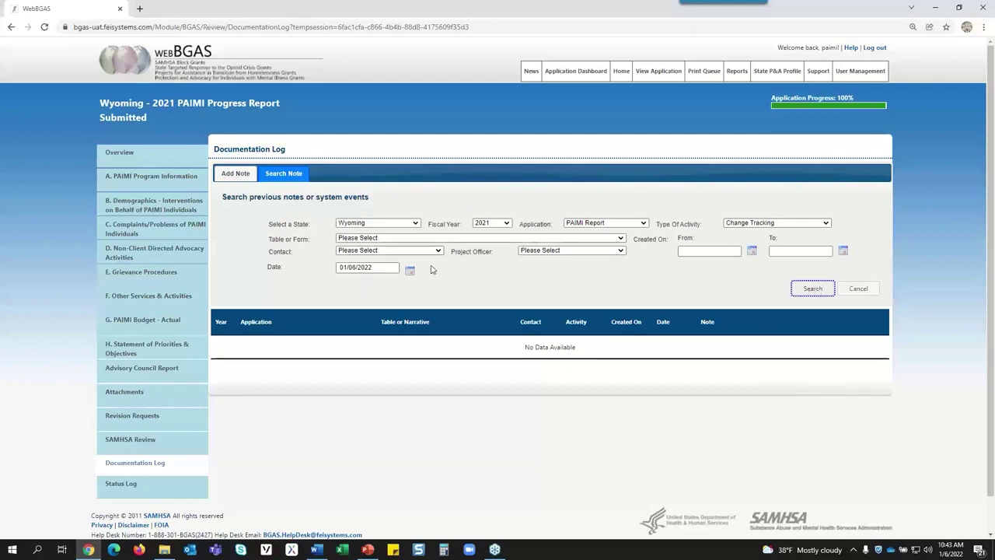
# Clear the 01/06/2022 date from the Date filter
pyautogui.click(411, 271)
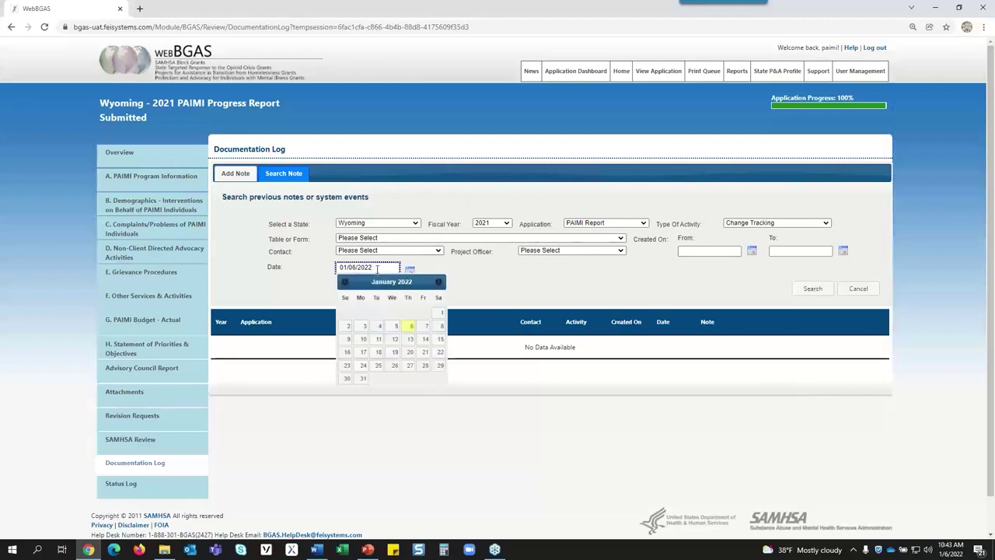
pyautogui.press('BackSpace')
pyautogui.press('BackSpace')
pyautogui.press('BackSpace')
pyautogui.press('BackSpace')
pyautogui.press('BackSpace')
pyautogui.press('BackSpace')
pyautogui.press('BackSpace')
pyautogui.press('BackSpace')
pyautogui.press('BackSpace')
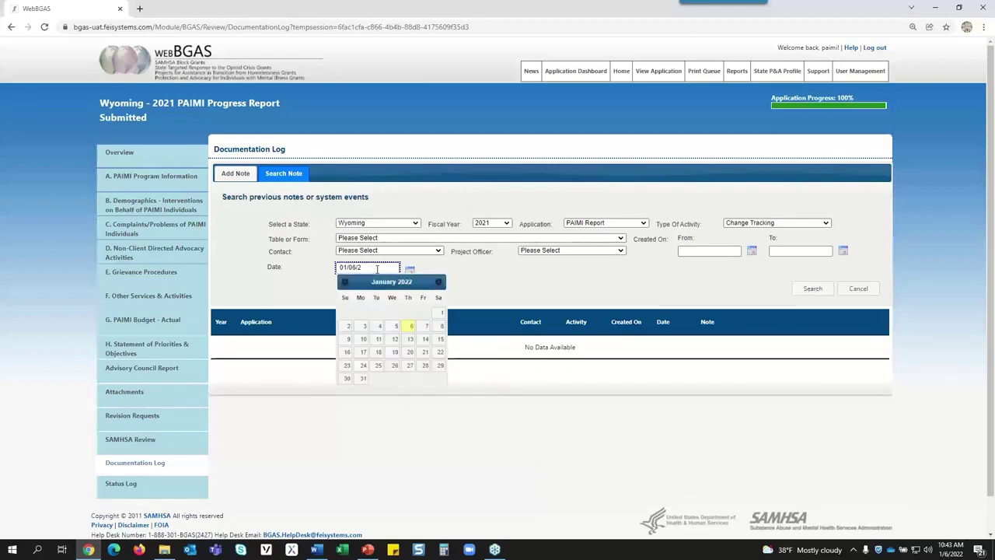
pyautogui.click(520, 294)
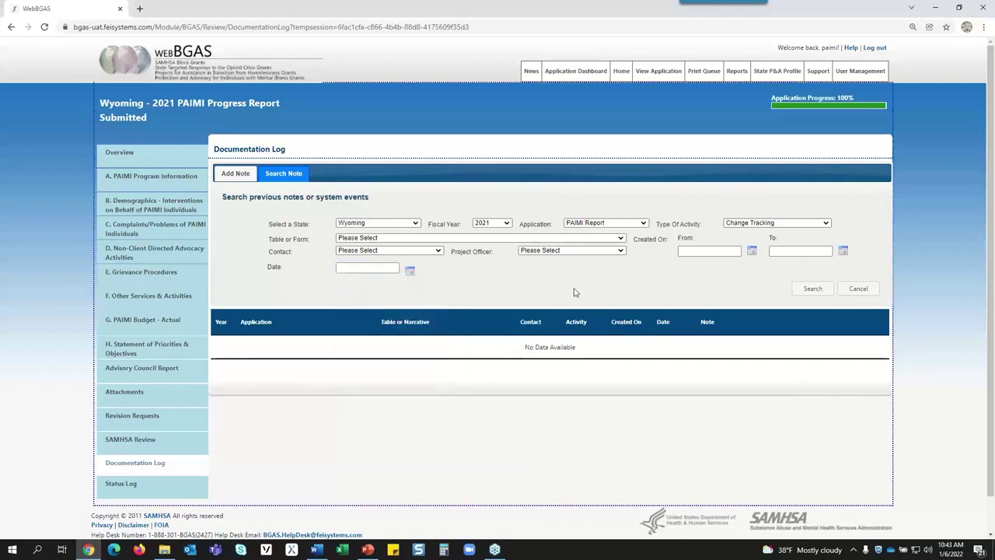
# Rerun the Change Tracking search without a date and review the three 12/28/2021 entries
pyautogui.click(812, 290)
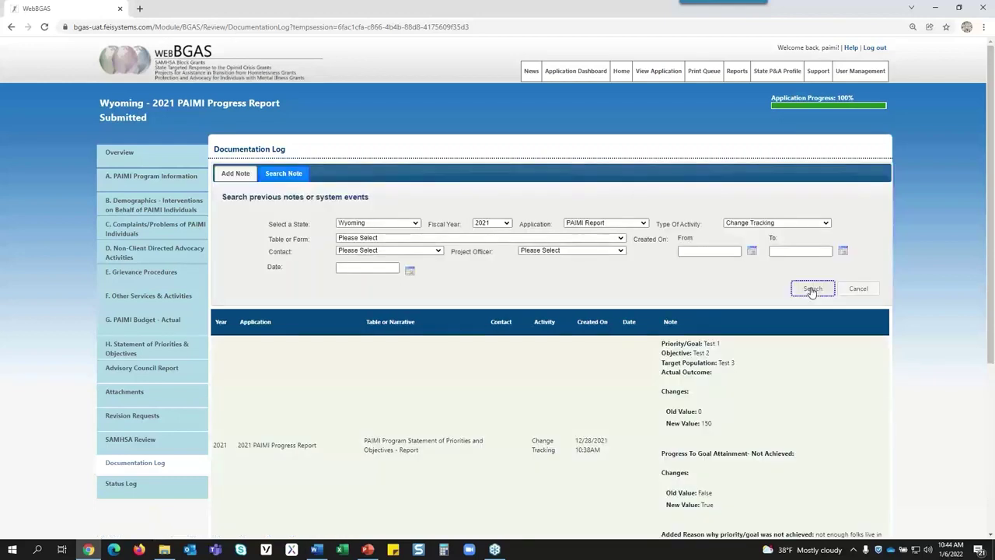
pyautogui.scroll(-1, 587, 350)
pyautogui.scroll(-2, 586, 350)
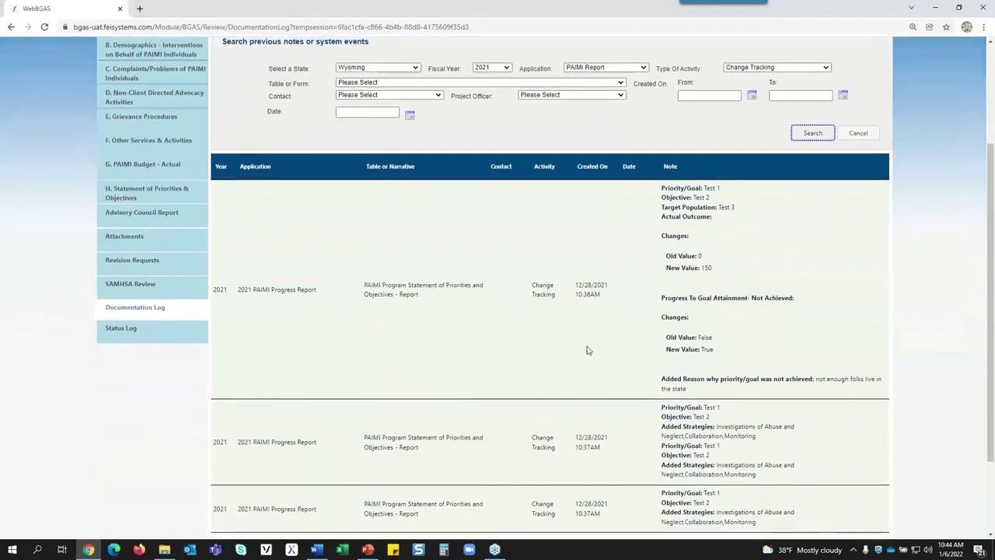
pyautogui.scroll(-1, 587, 350)
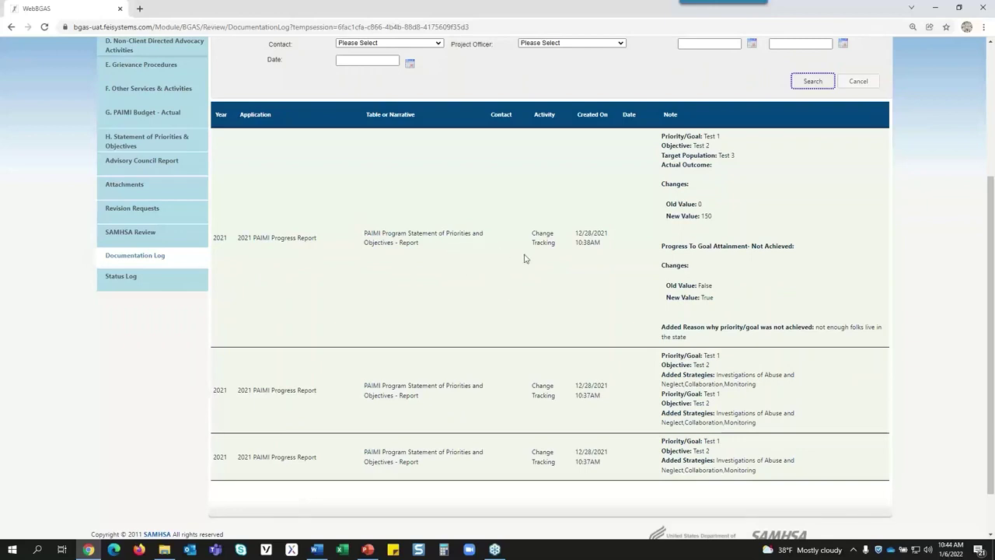
pyautogui.scroll(-1, 554, 267)
pyautogui.scroll(2, 553, 268)
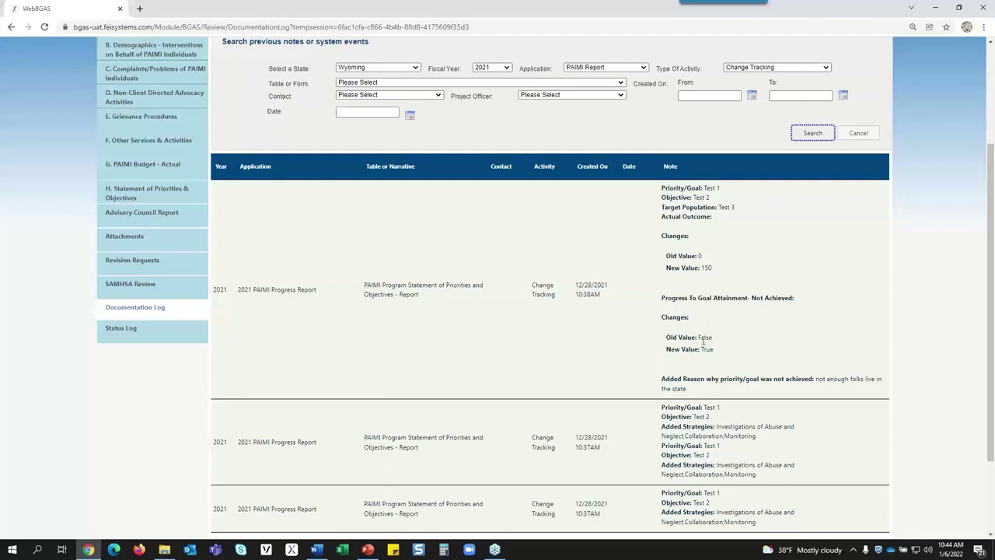
pyautogui.scroll(-2, 729, 349)
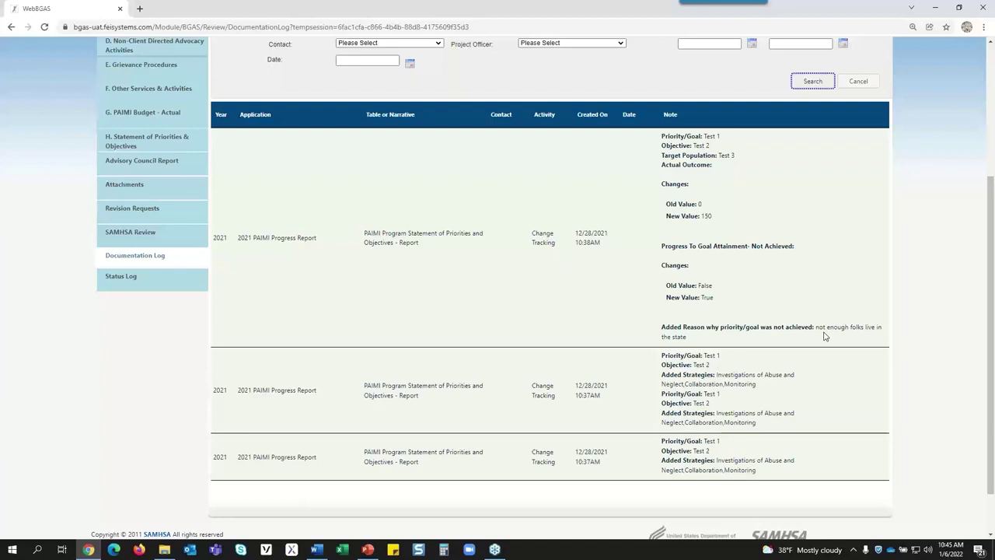
pyautogui.scroll(-2, 826, 336)
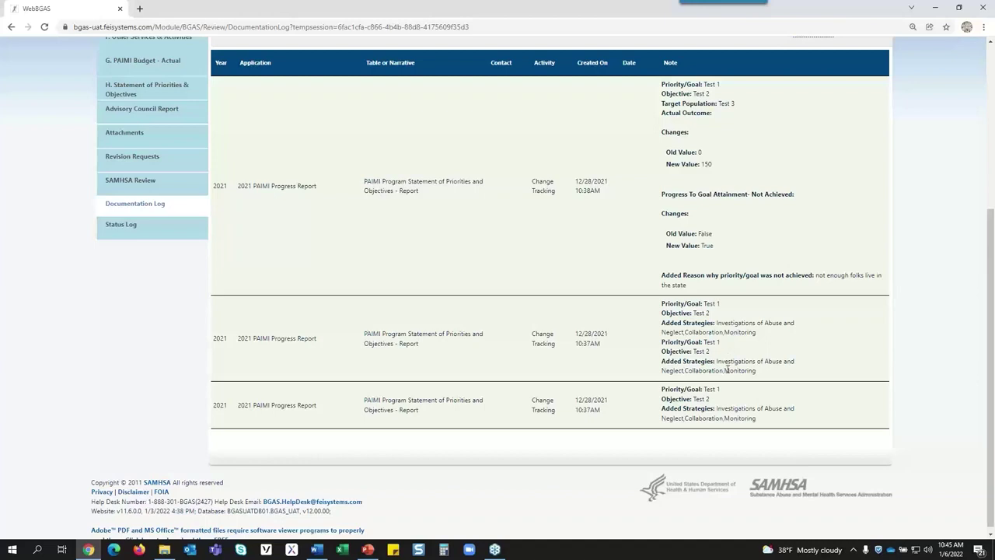
pyautogui.scroll(3, 726, 368)
pyautogui.scroll(1, 727, 373)
pyautogui.scroll(-3, 726, 373)
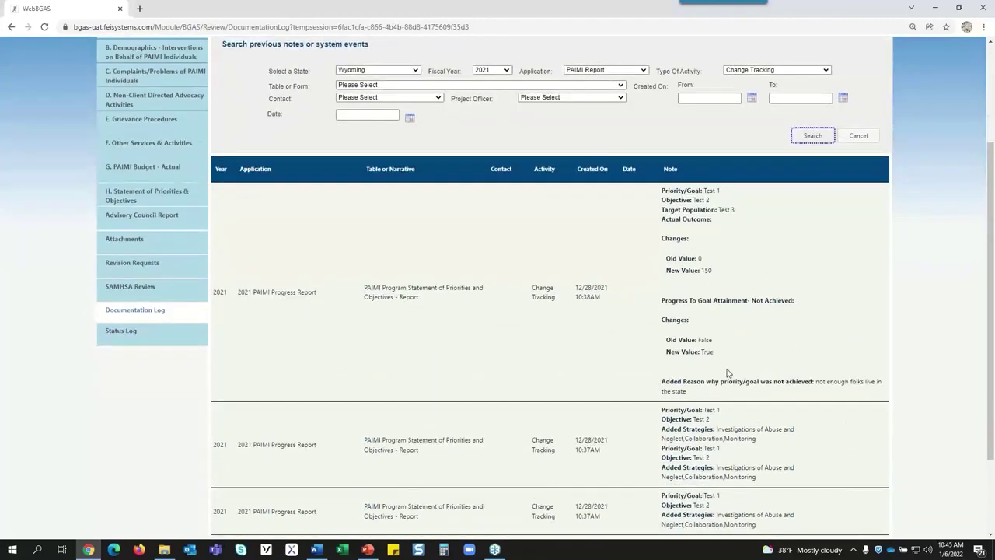
pyautogui.scroll(3, 726, 369)
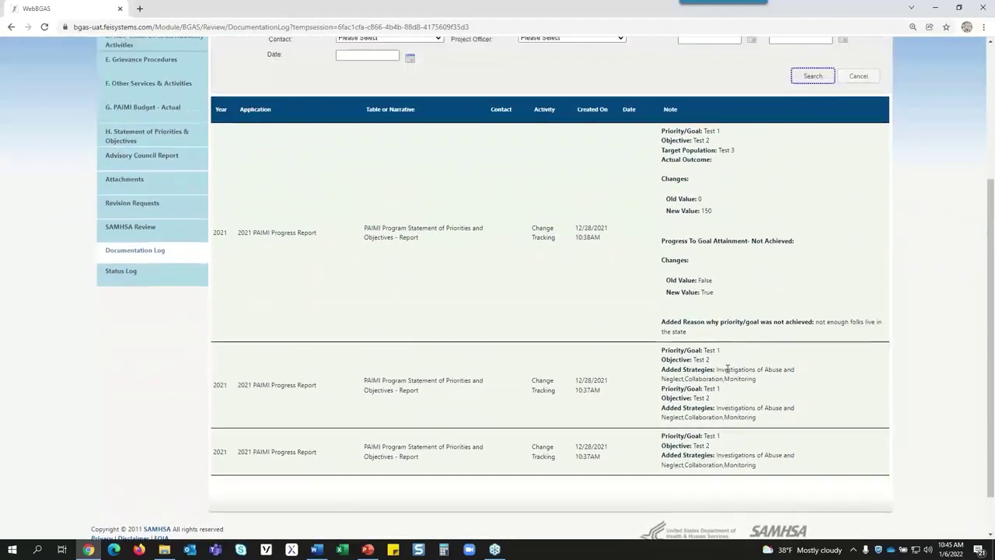
pyautogui.scroll(1, 727, 371)
pyautogui.scroll(1, 726, 373)
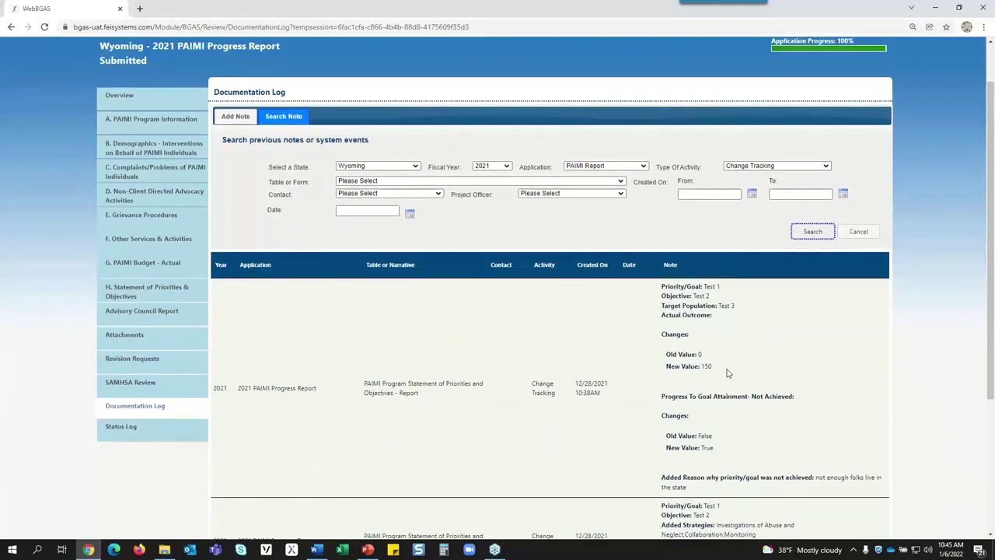
pyautogui.scroll(1, 726, 373)
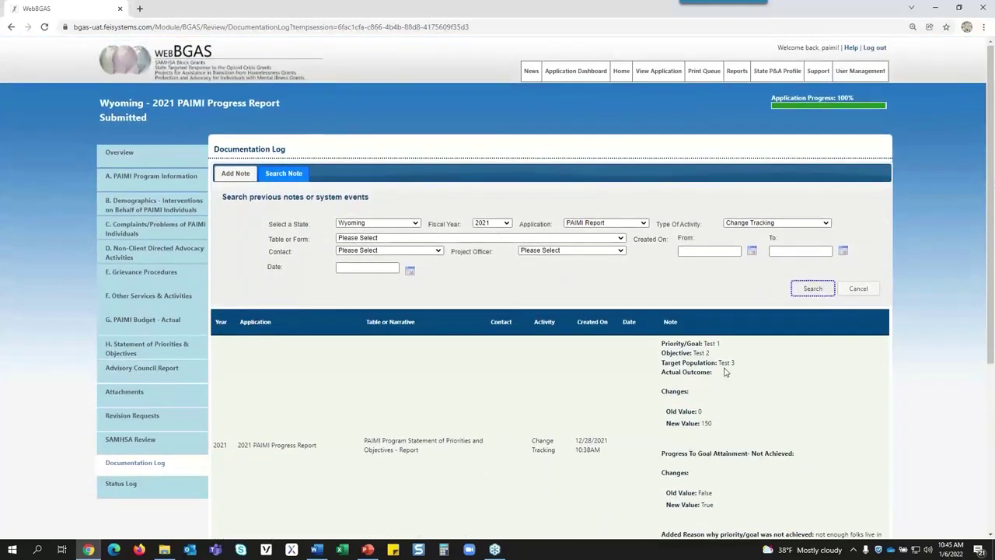
# Go to the Application Dashboard with the 2021 PAIMI grantee status table
pyautogui.click(566, 76)
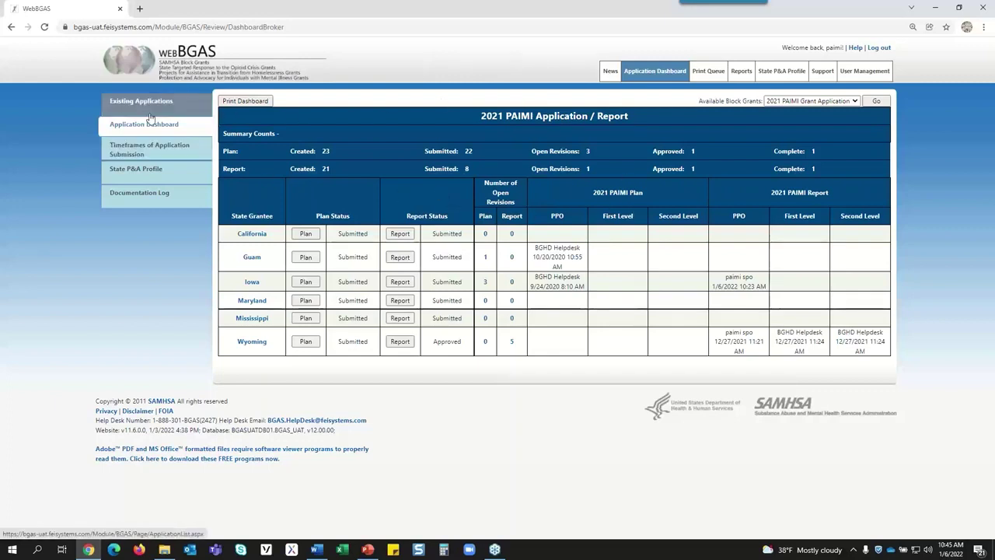
# Look up the Documentation Log for Guam, fiscal year 2020, General Note
pyautogui.click(135, 196)
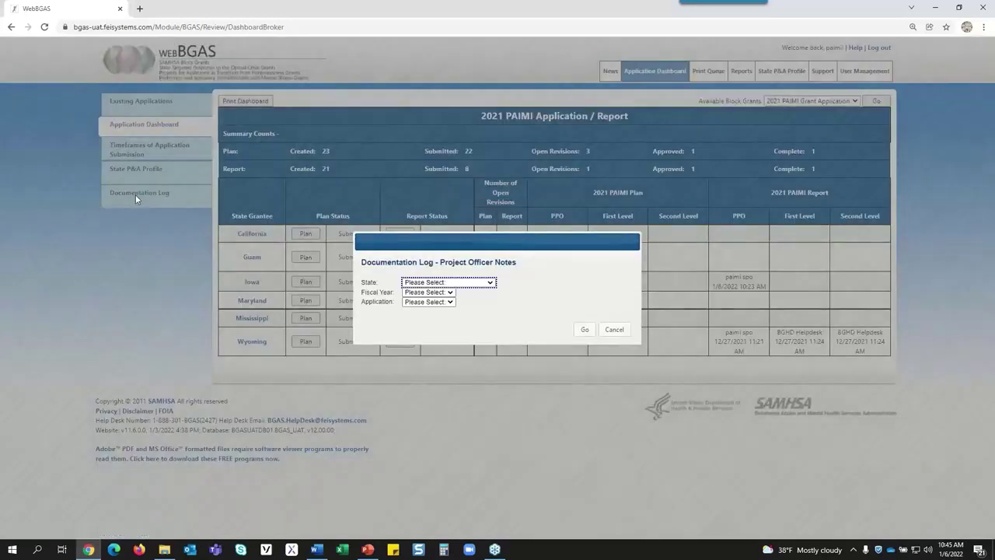
pyautogui.click(489, 283)
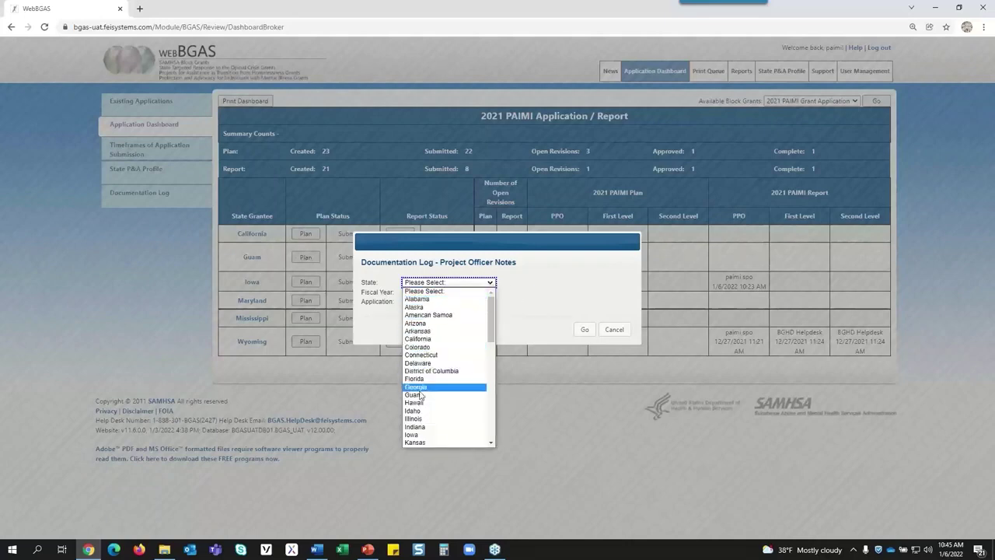
pyautogui.click(420, 394)
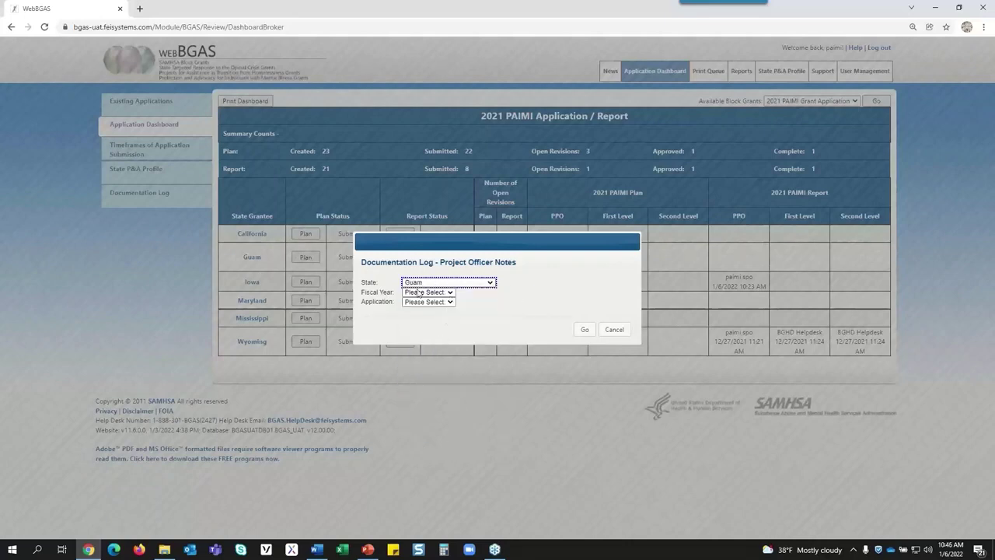
pyautogui.click(450, 292)
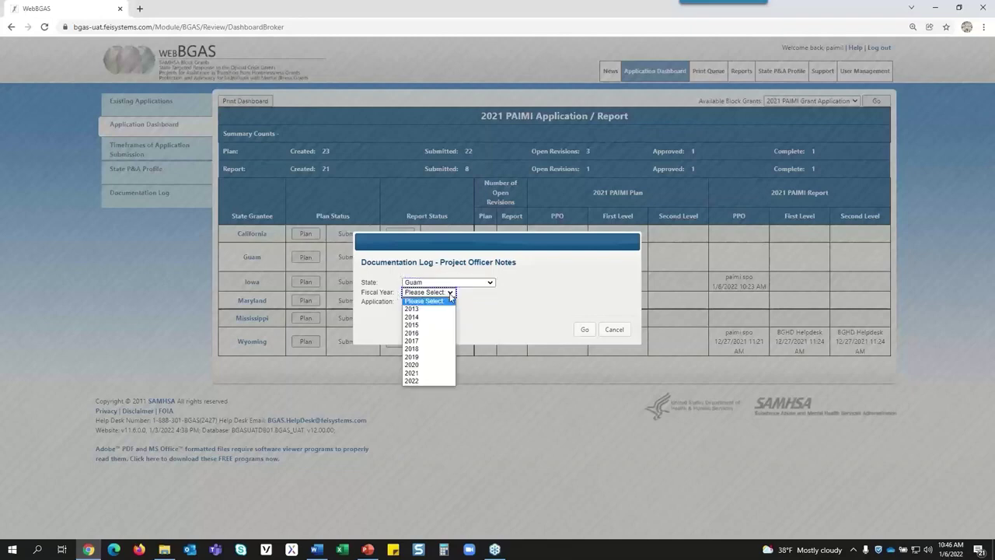
pyautogui.click(430, 365)
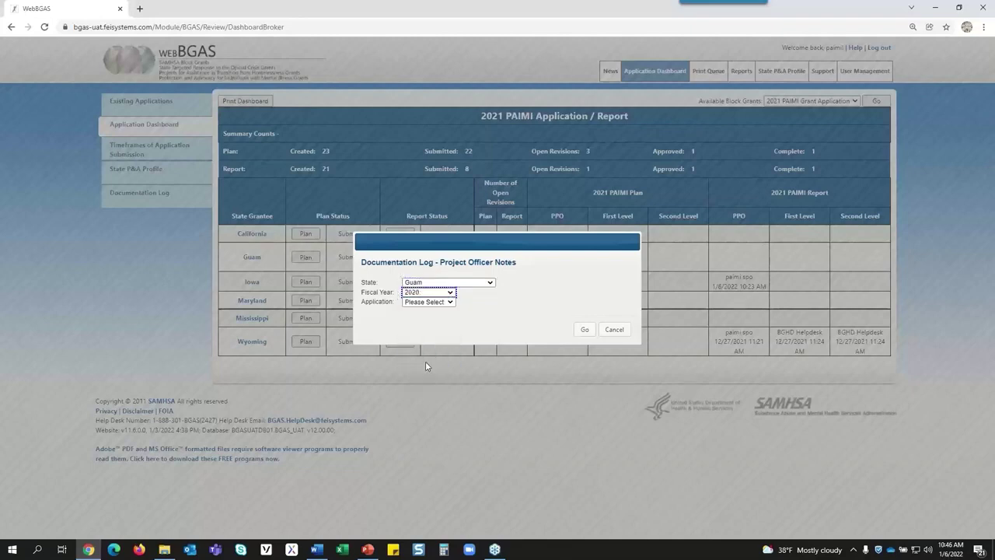
pyautogui.click(443, 303)
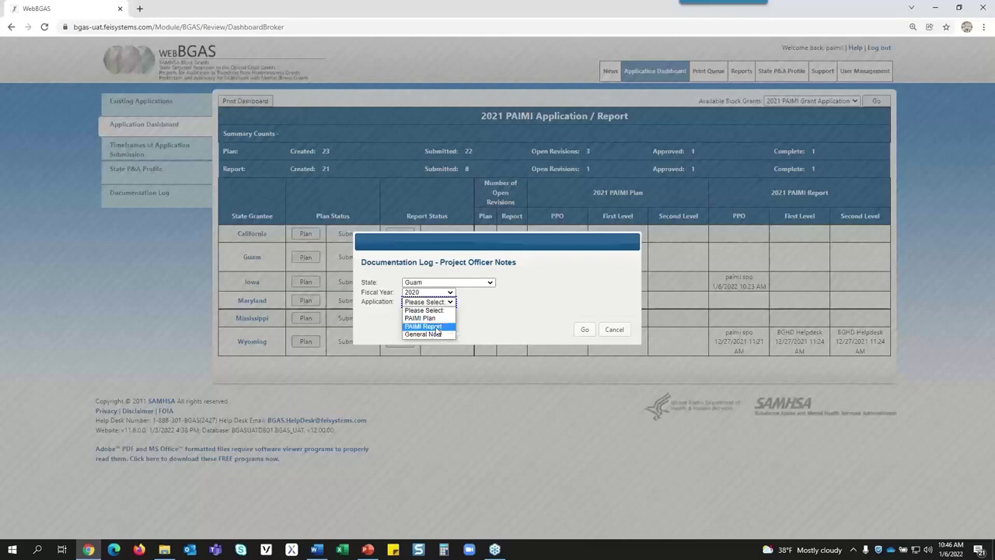
pyautogui.click(437, 334)
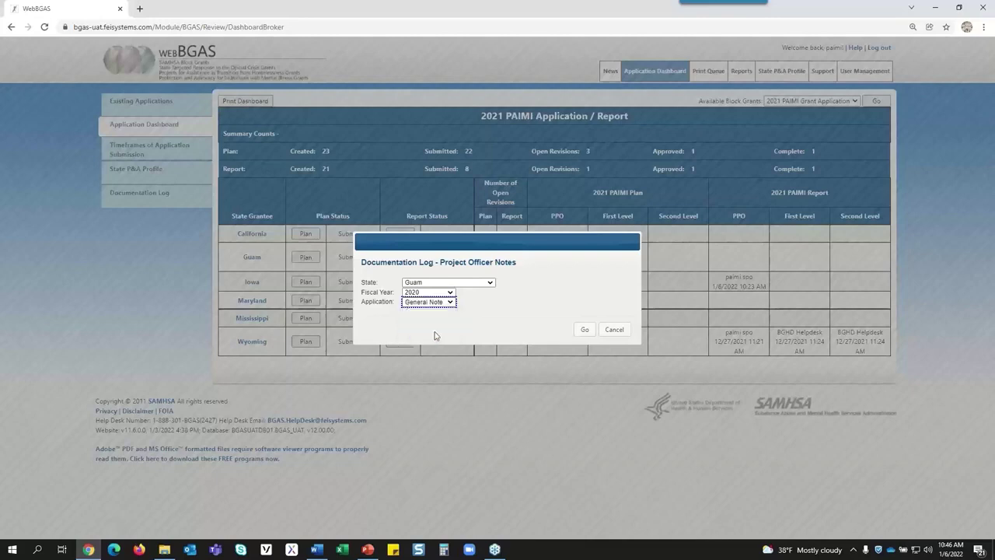
pyautogui.click(584, 331)
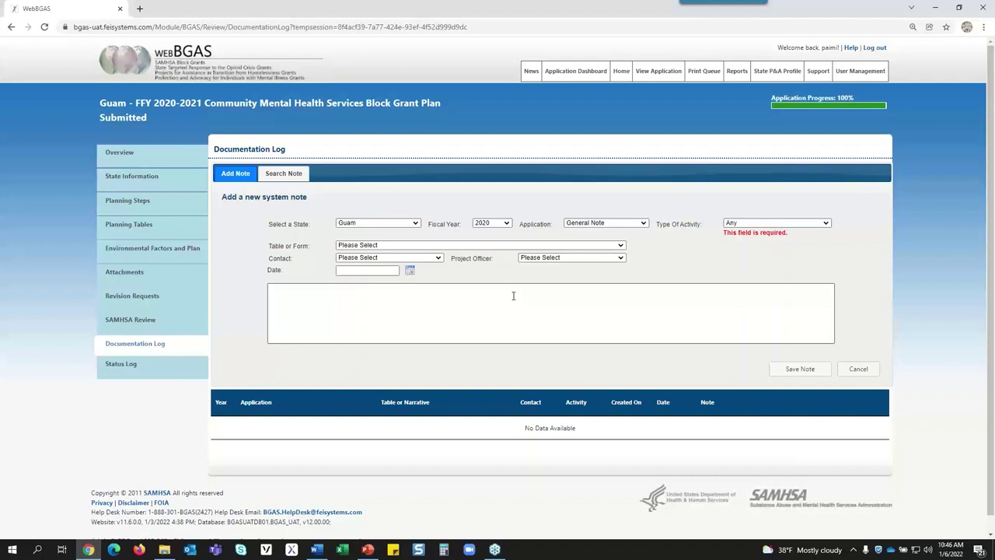
# Check the Table or Form choices on the Guam log, leaving them unchanged
pyautogui.click(498, 246)
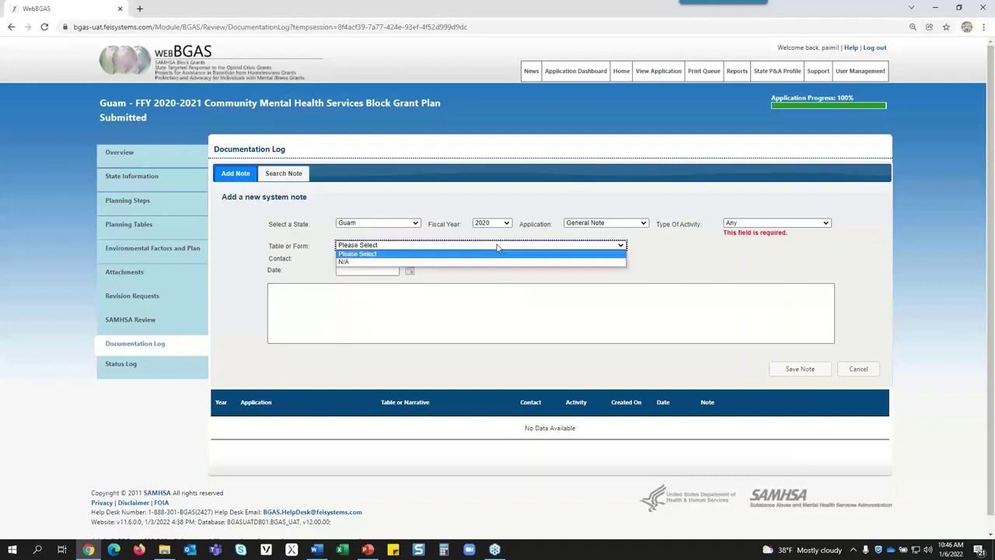
pyautogui.click(497, 245)
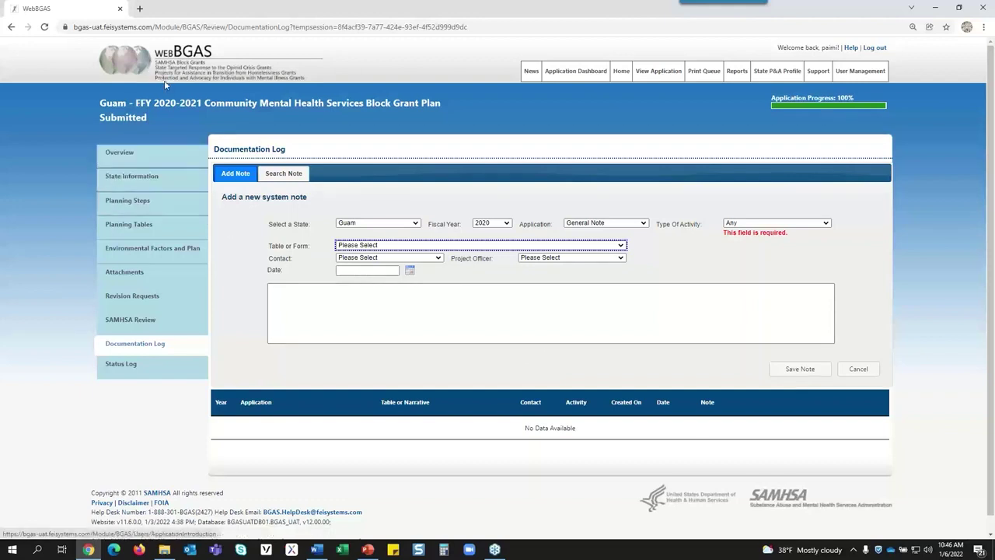
# Return to the Application Dashboard and reopen the Documentation Log notes lookup
pyautogui.click(575, 70)
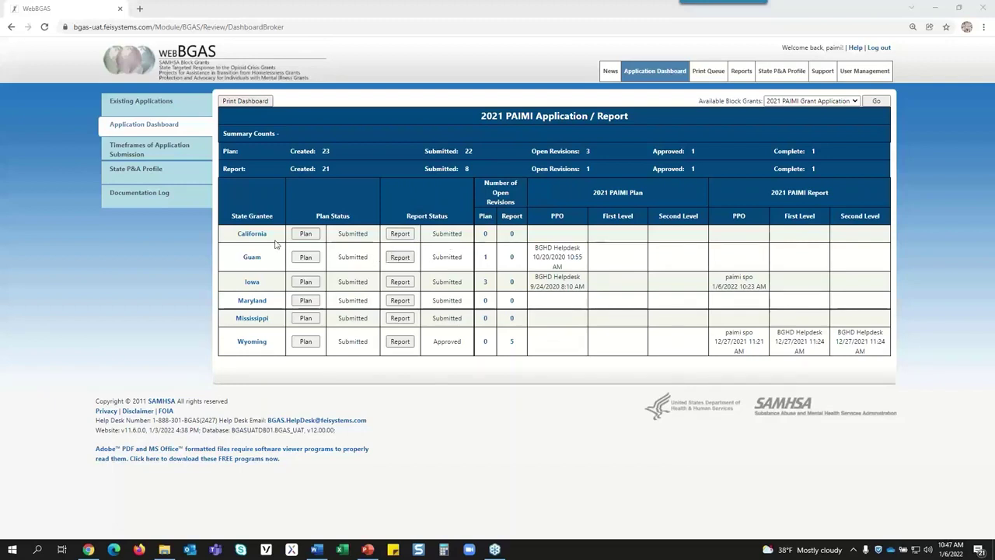
pyautogui.click(125, 199)
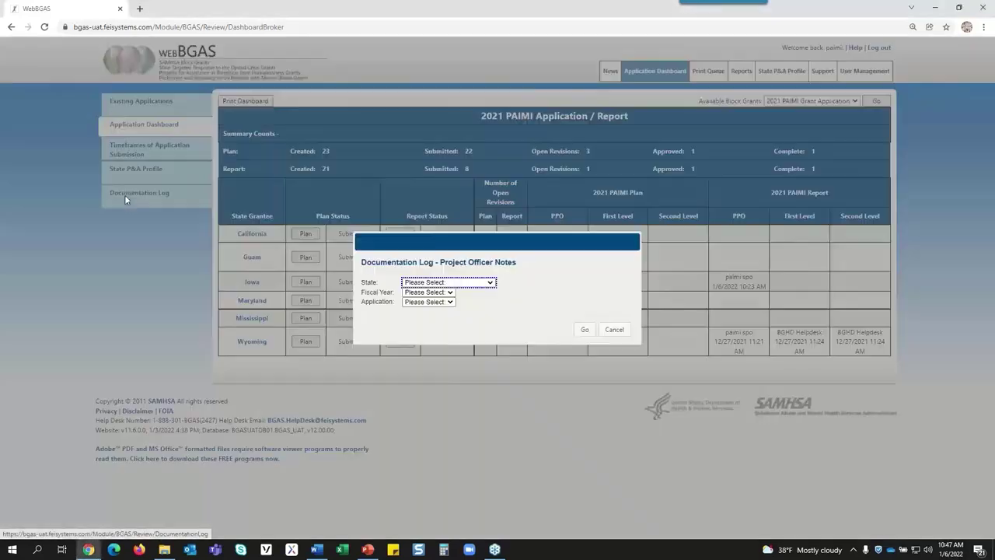
# Look up the Documentation Log for Arizona, fiscal year 2020, General Note
pyautogui.click(489, 282)
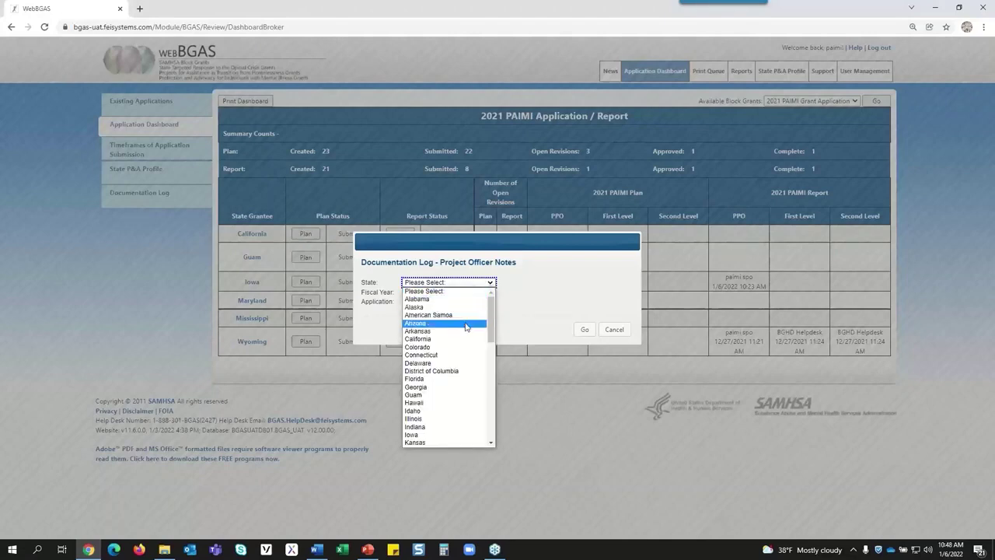
pyautogui.click(464, 326)
pyautogui.click(450, 295)
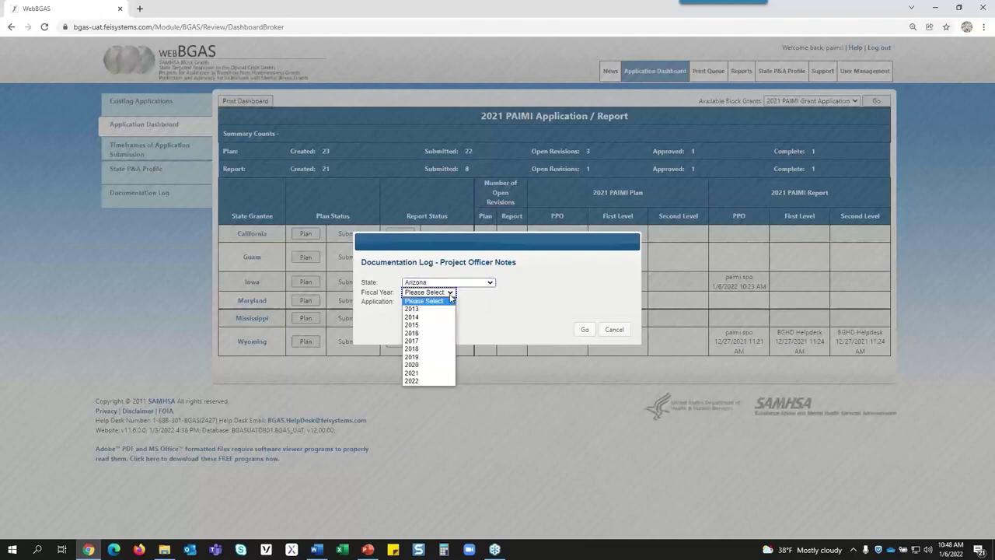
pyautogui.click(427, 364)
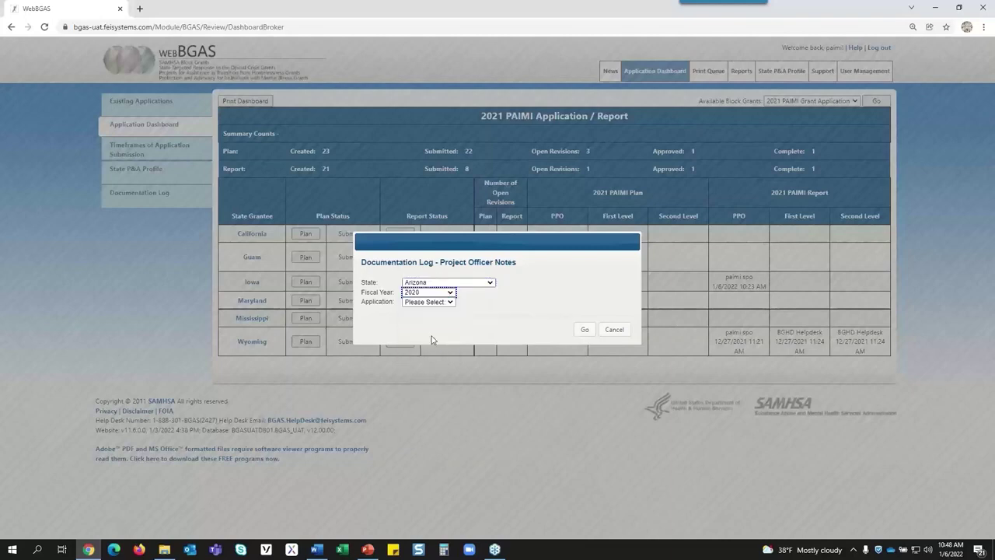
pyautogui.click(436, 304)
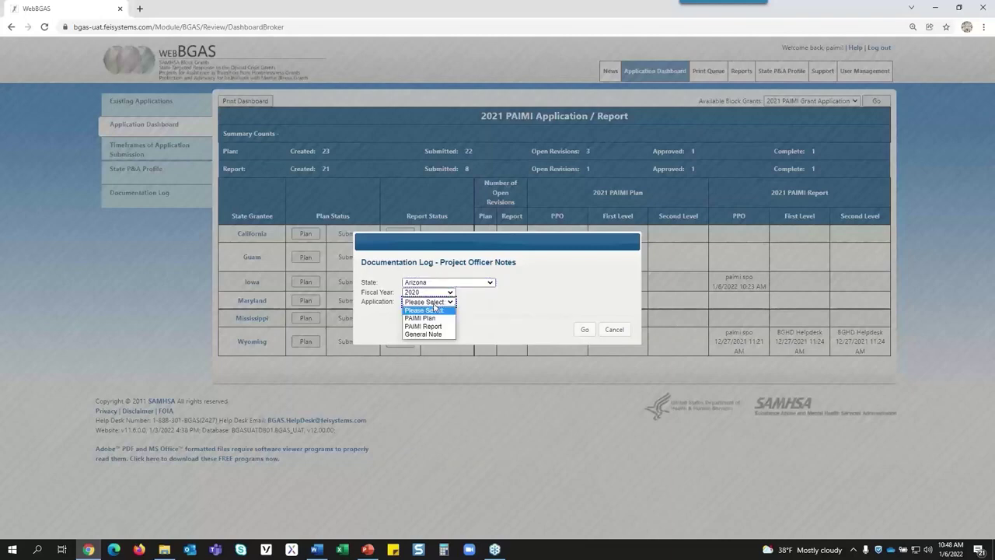
pyautogui.click(434, 335)
pyautogui.click(585, 330)
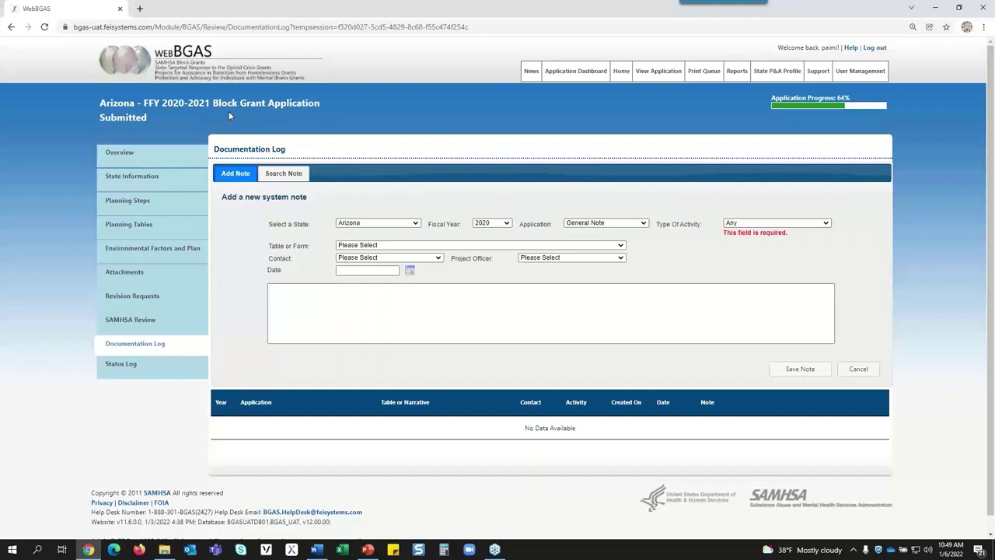
# Leave the empty Arizona log and return to the Application Dashboard
pyautogui.click(579, 73)
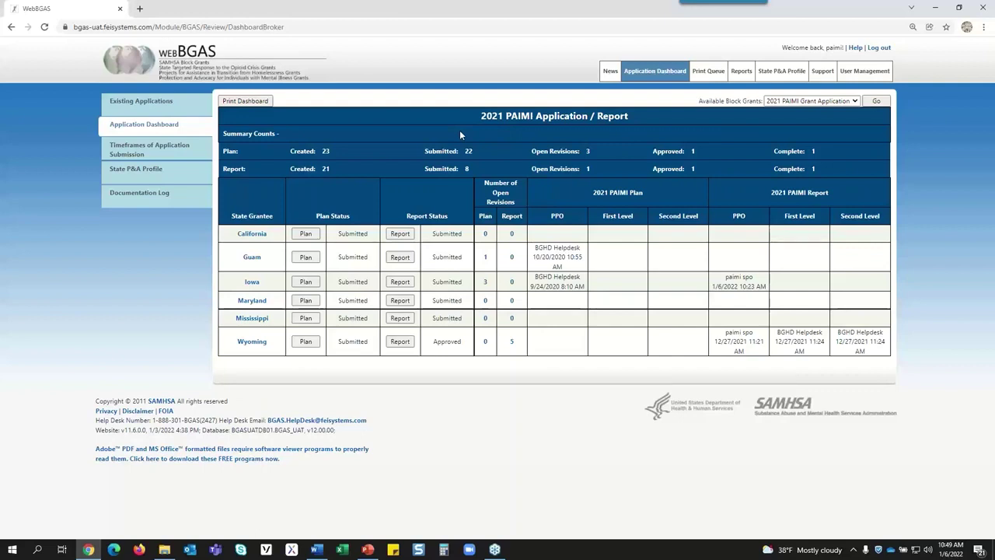
# Reopen the Documentation Log lookup and close the Application list without choosing
pyautogui.click(129, 195)
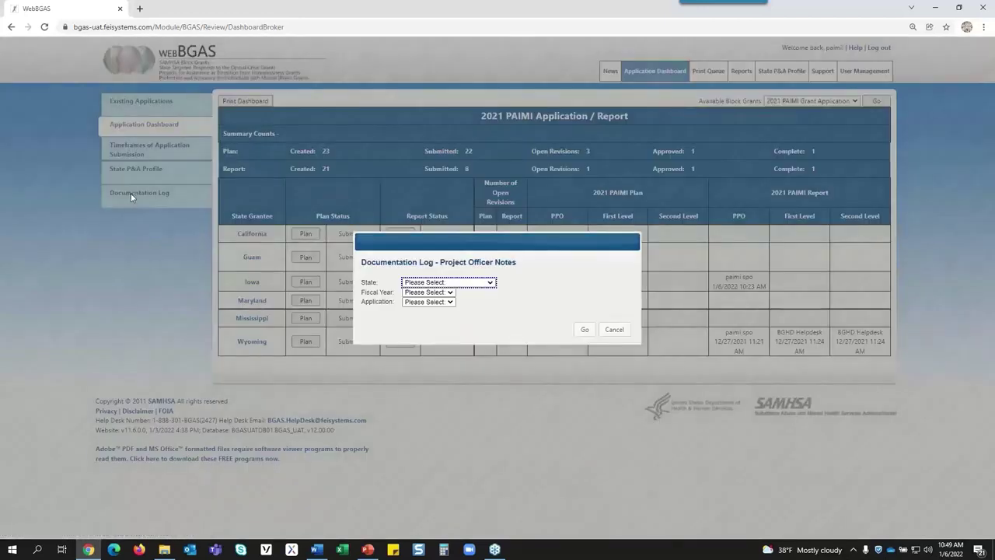
pyautogui.click(450, 303)
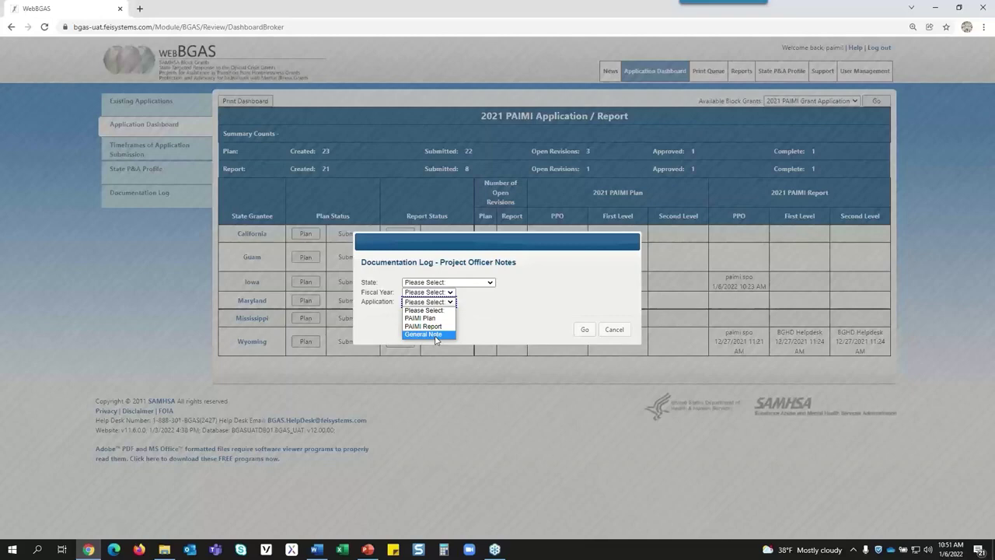
pyautogui.click(586, 428)
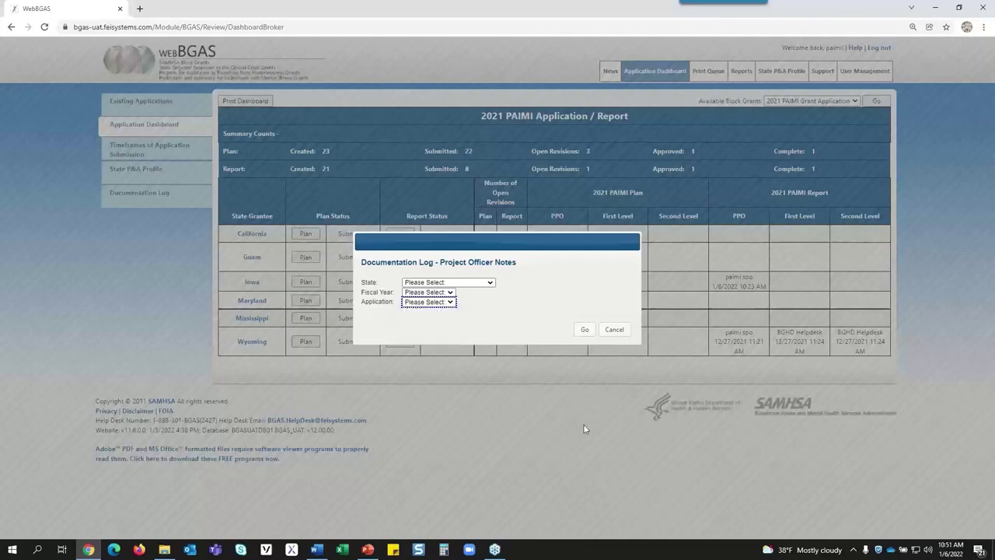
# Cancel the Documentation Log notes request and log out of WebBGAS to the login page
pyautogui.click(615, 329)
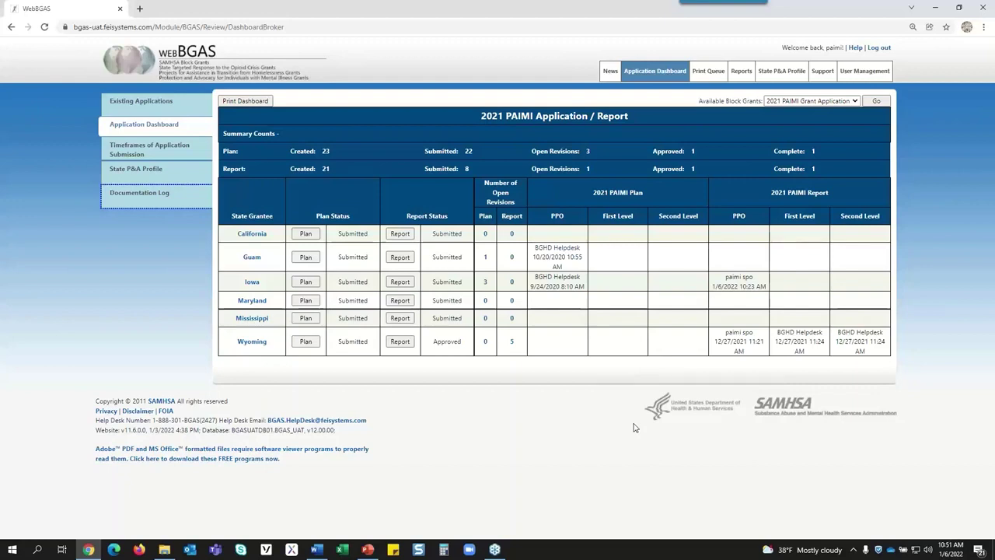
pyautogui.click(872, 50)
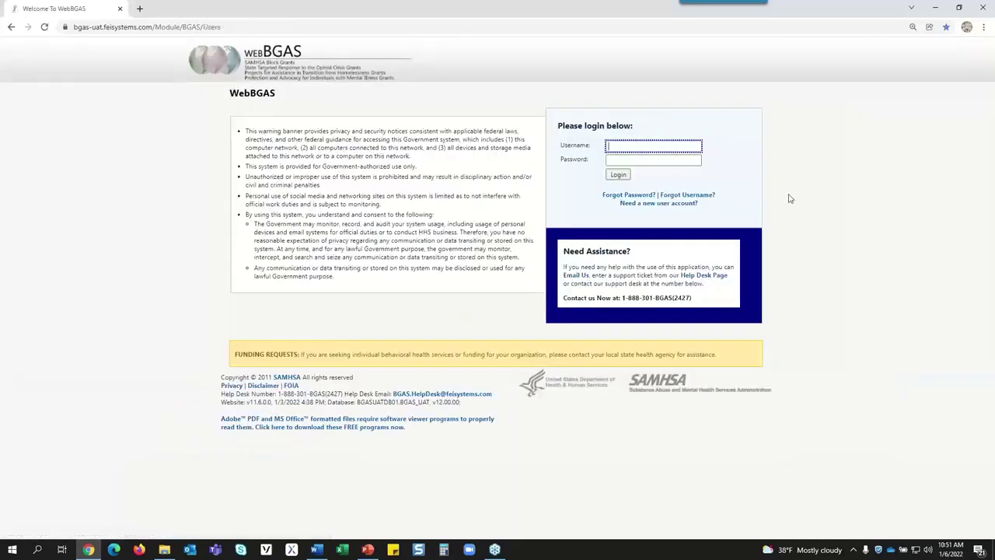